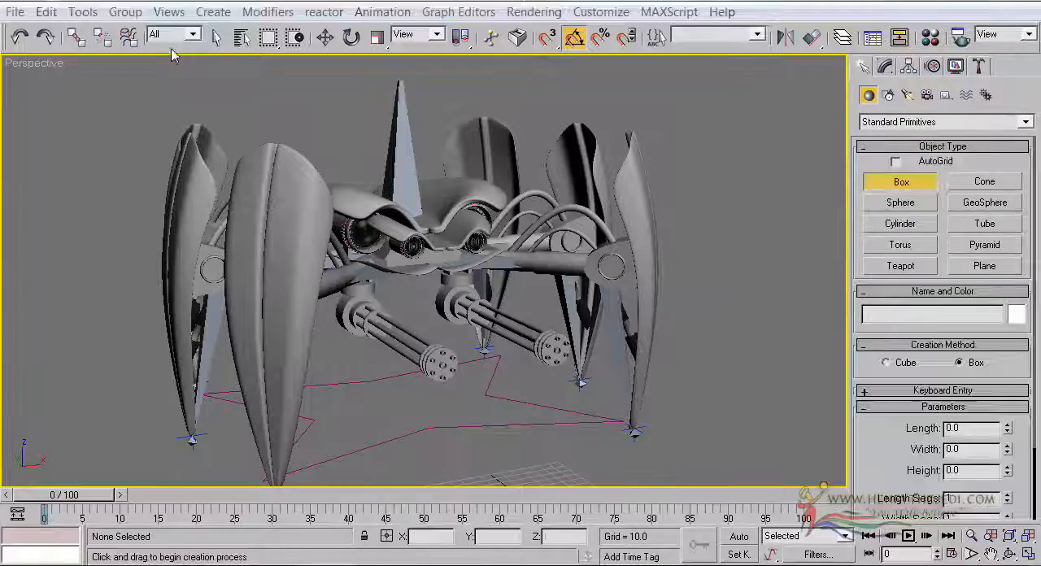
# Set the animation's end time to frame 90 in the time configuration
pyautogui.rightClick(180, 67)
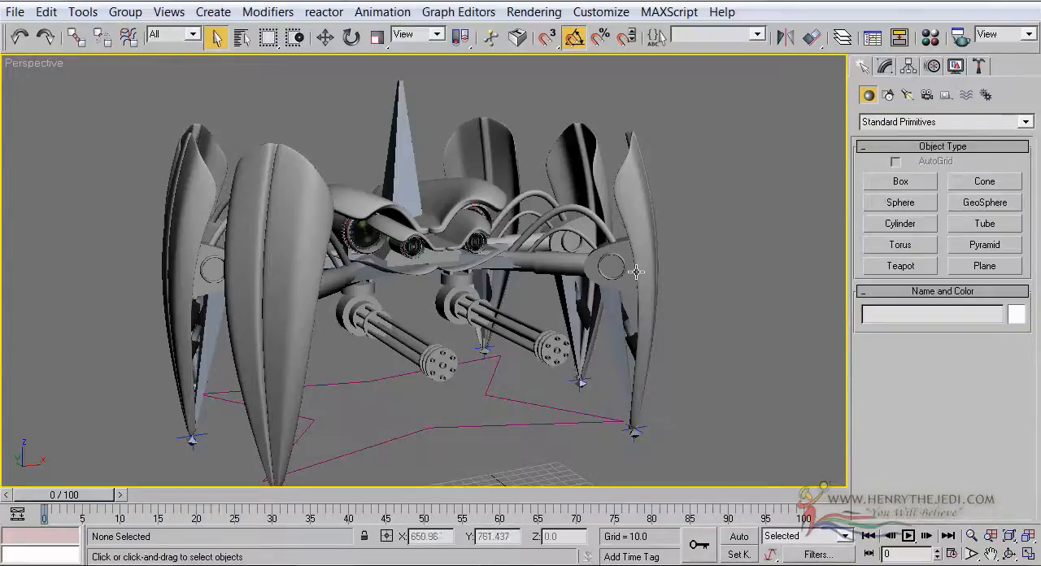
pyautogui.scroll(-3, 636, 269)
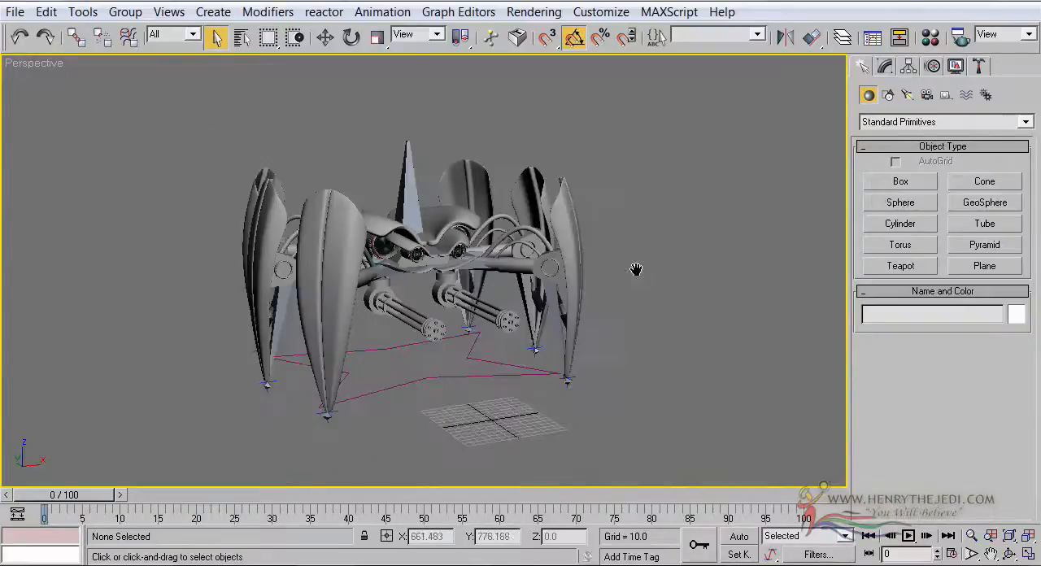
pyautogui.click(957, 555)
pyautogui.doubleClick(460, 314)
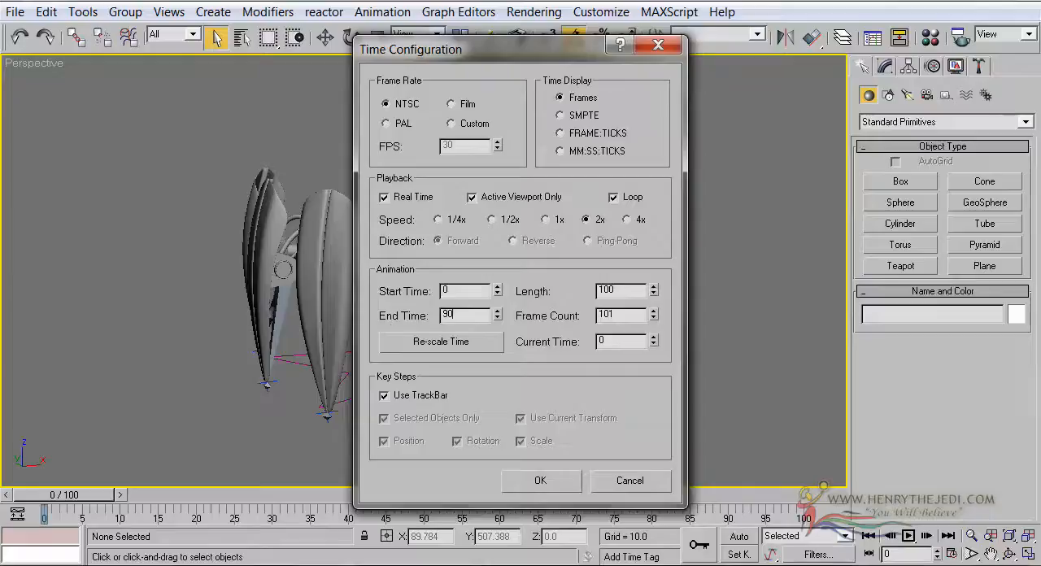
pyautogui.click(434, 336)
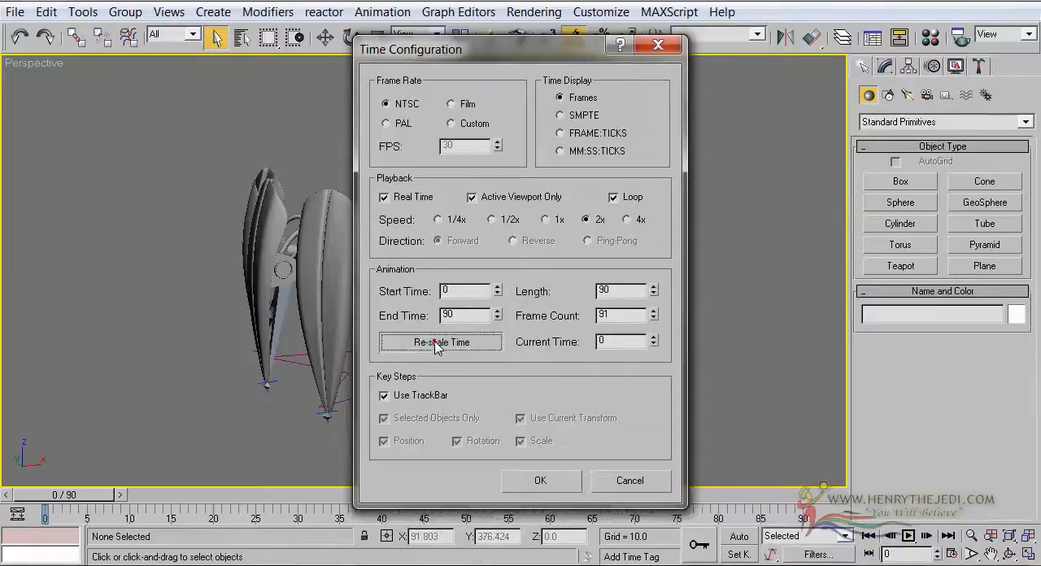
pyautogui.click(474, 402)
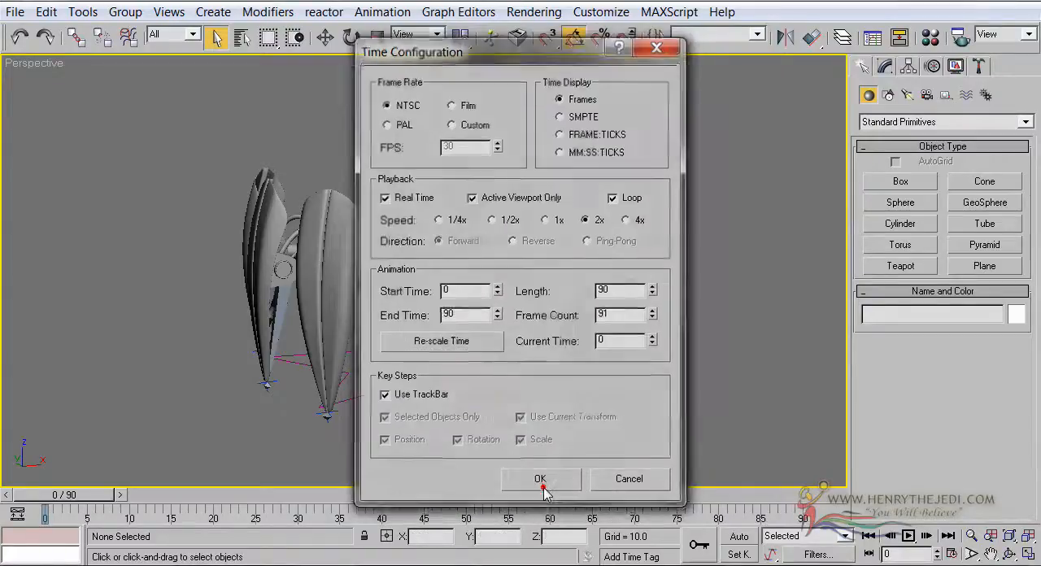
pyautogui.click(540, 481)
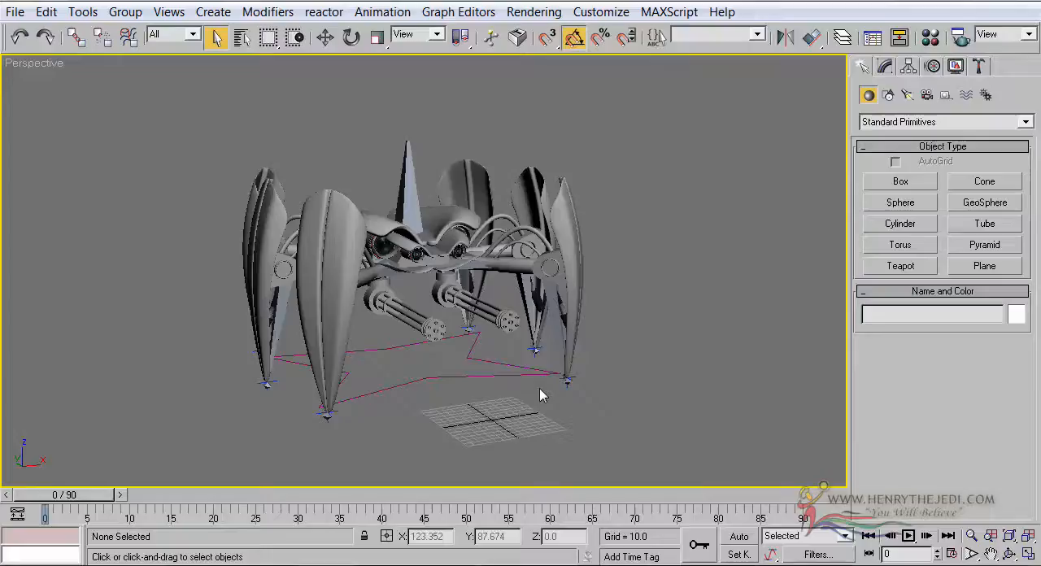
# Examine the robot's legs and the IK goals at their tips from a different angle and at varying zoom
pyautogui.moveTo(606, 373); pyautogui.dragTo(651, 354, button='middle')
pyautogui.scroll(3, 650, 355)
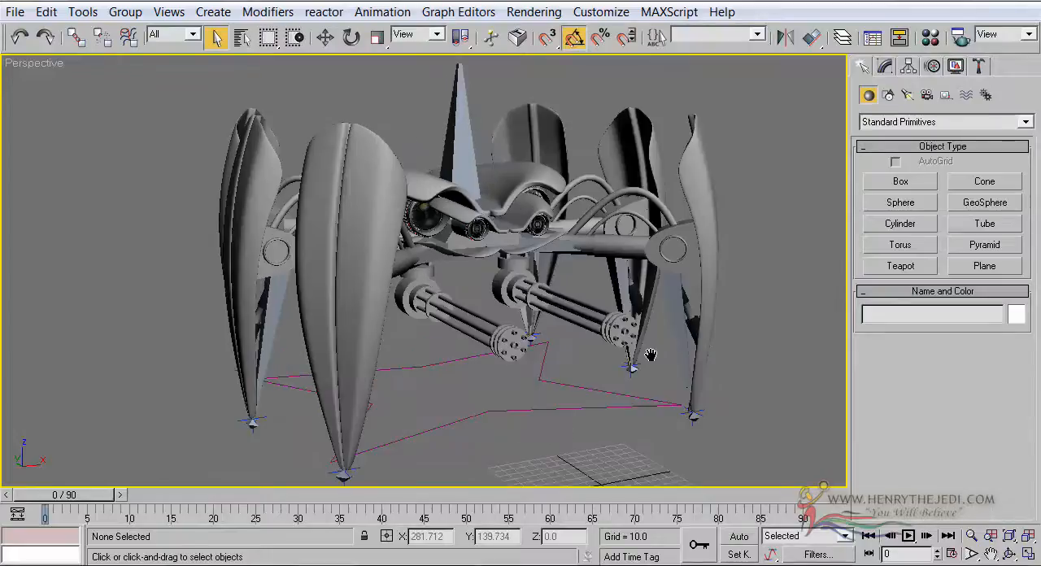
pyautogui.click(1008, 553)
pyautogui.moveTo(452, 248); pyautogui.dragTo(489, 255)
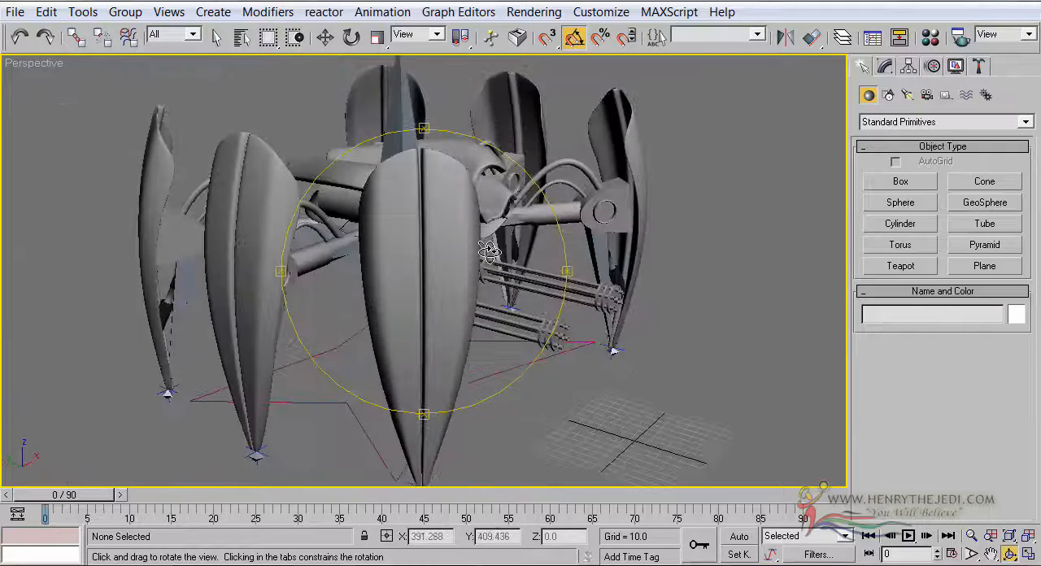
pyautogui.scroll(-3, 489, 251)
pyautogui.click(216, 36)
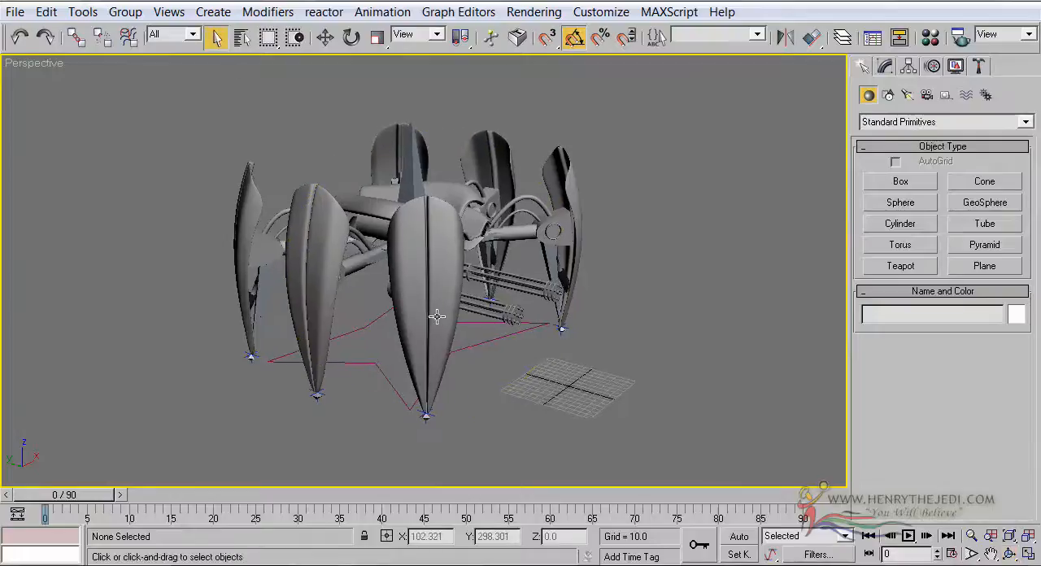
pyautogui.click(971, 535)
pyautogui.moveTo(614, 303)
pyautogui.mouseDown()
pyautogui.moveTo(614, 281)
pyautogui.moveTo(622, 291)
pyautogui.mouseUp()
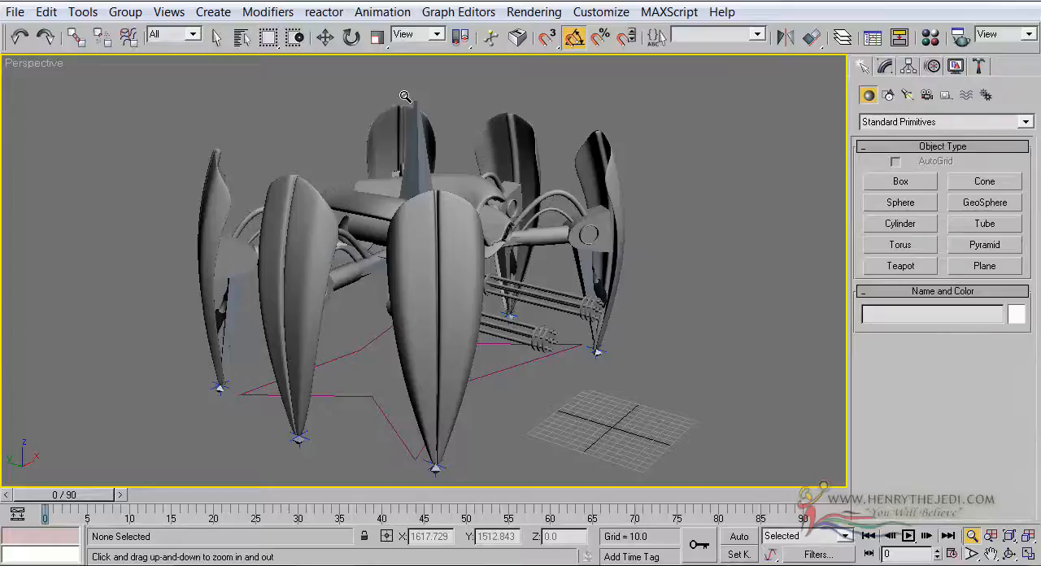
pyautogui.scroll(3, 405, 96)
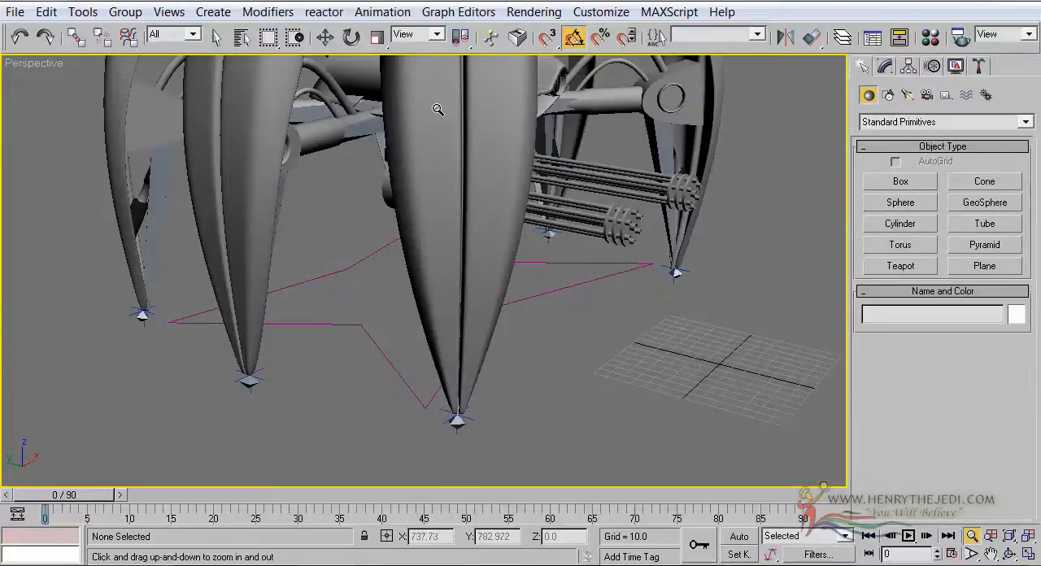
pyautogui.moveTo(431, 85); pyautogui.dragTo(424, 169, button='middle')
pyautogui.scroll(-5, 423, 171)
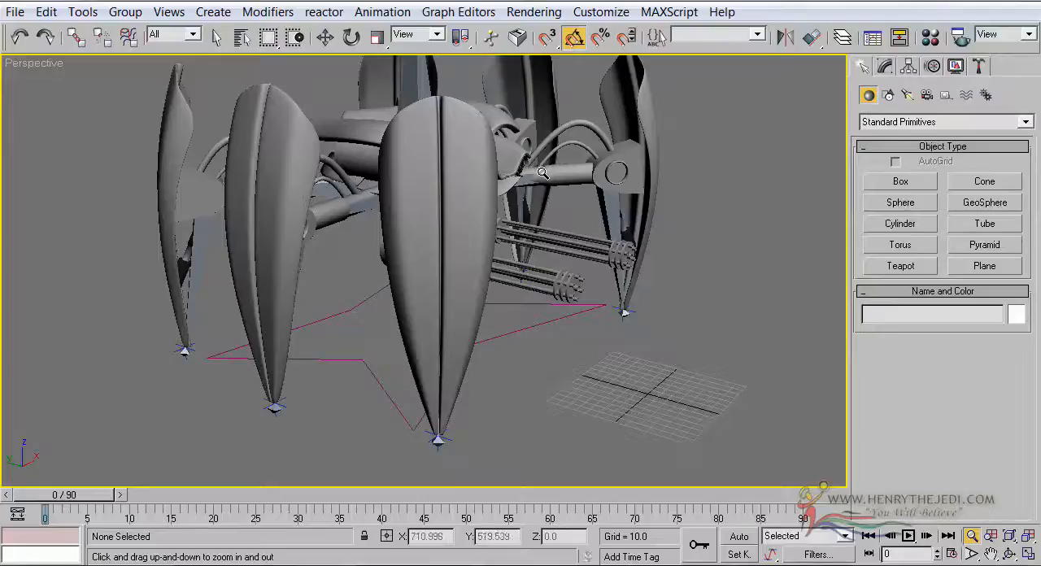
pyautogui.click(217, 43)
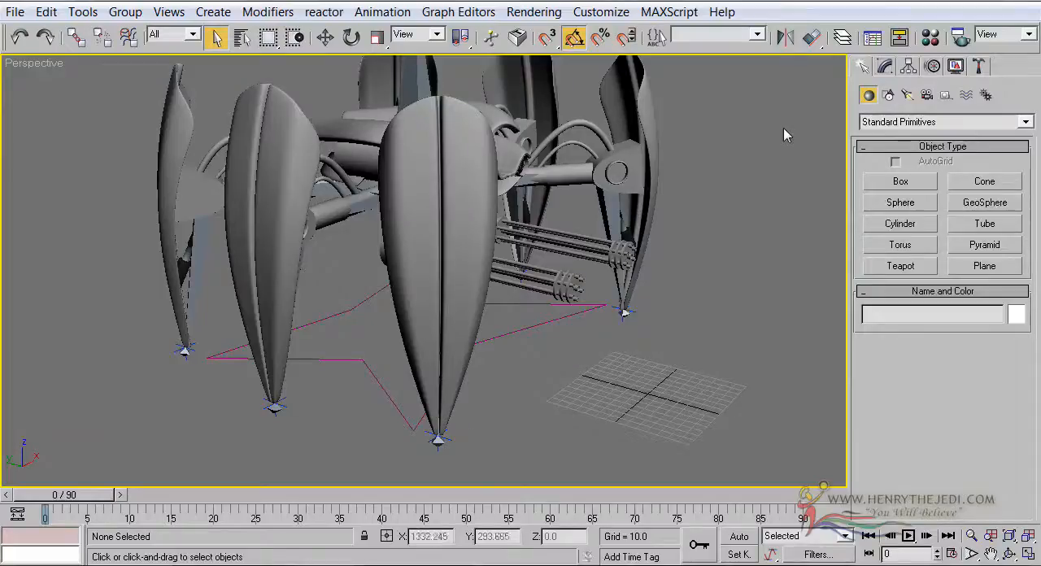
# Draw a rectangle spline with AutoGrid beside the robot in the Top view, about 94 long and 54 wide
pyautogui.click(862, 68)
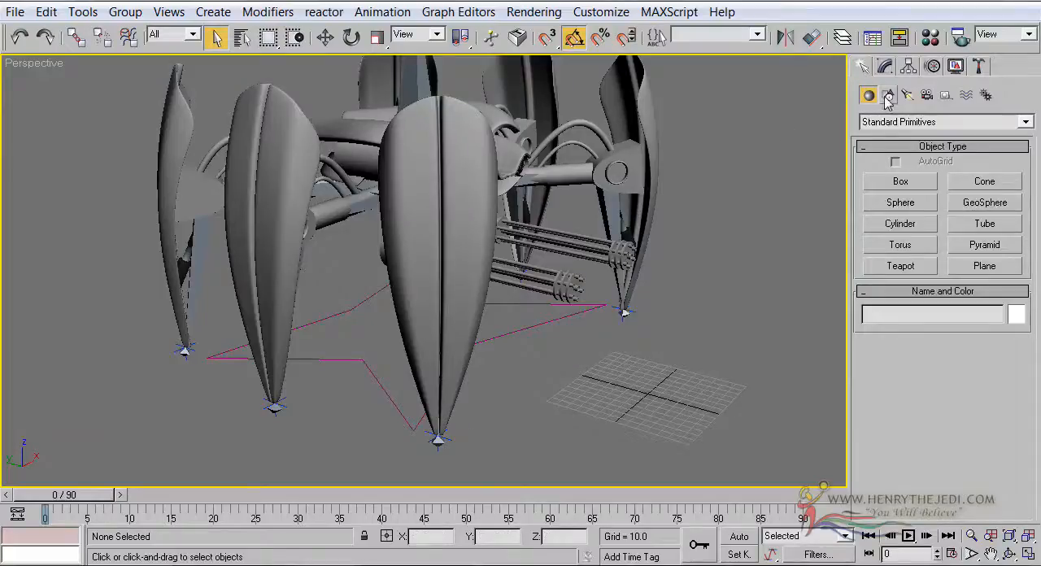
pyautogui.click(888, 95)
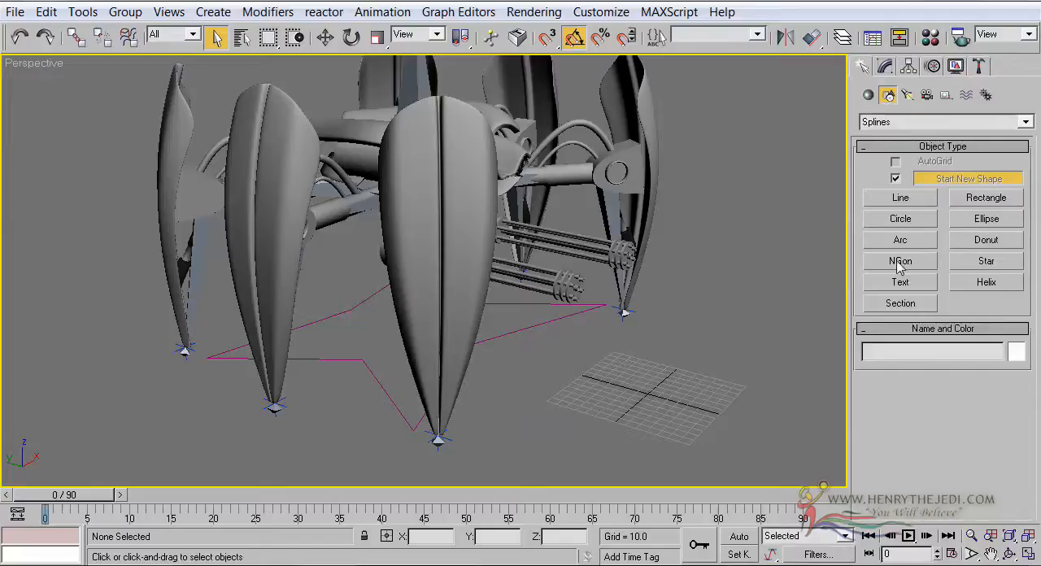
pyautogui.click(986, 198)
pyautogui.click(925, 162)
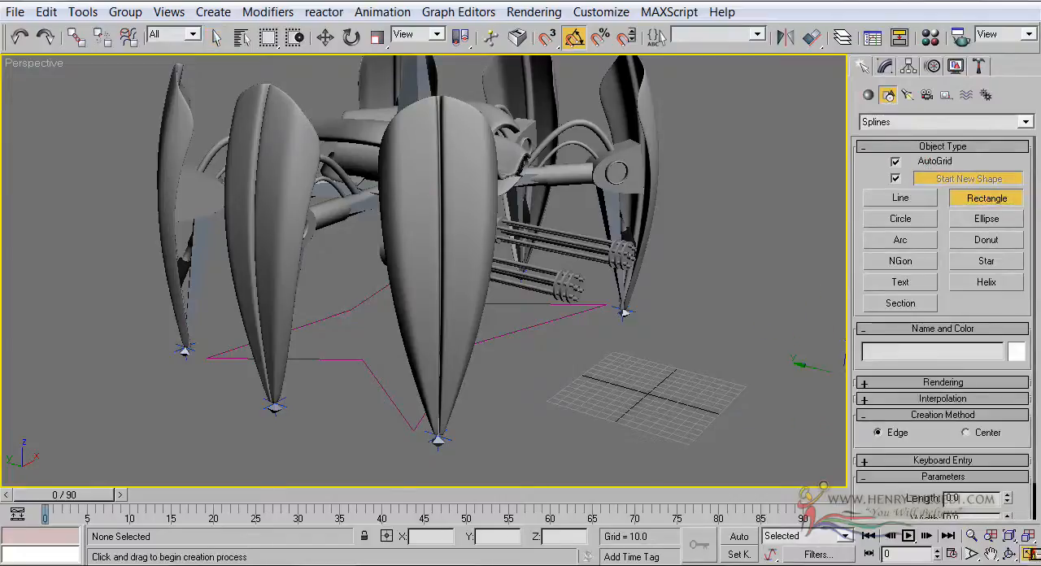
pyautogui.click(1030, 555)
pyautogui.scroll(-8, 318, 163)
pyautogui.moveTo(298, 185); pyautogui.dragTo(299, 144, button='middle')
pyautogui.scroll(3, 298, 145)
pyautogui.scroll(4, 299, 144)
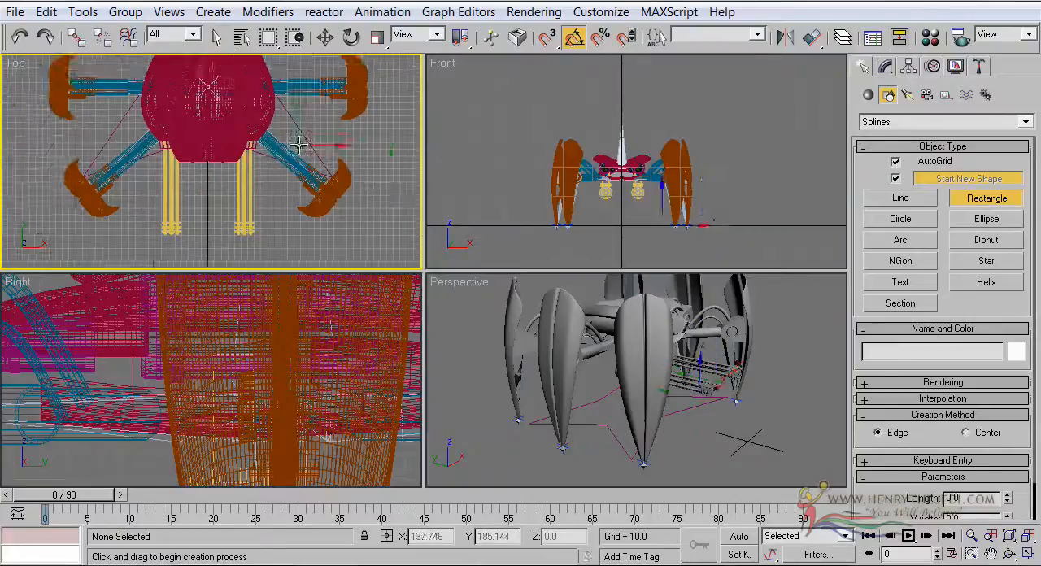
pyautogui.moveTo(298, 154); pyautogui.dragTo(336, 214)
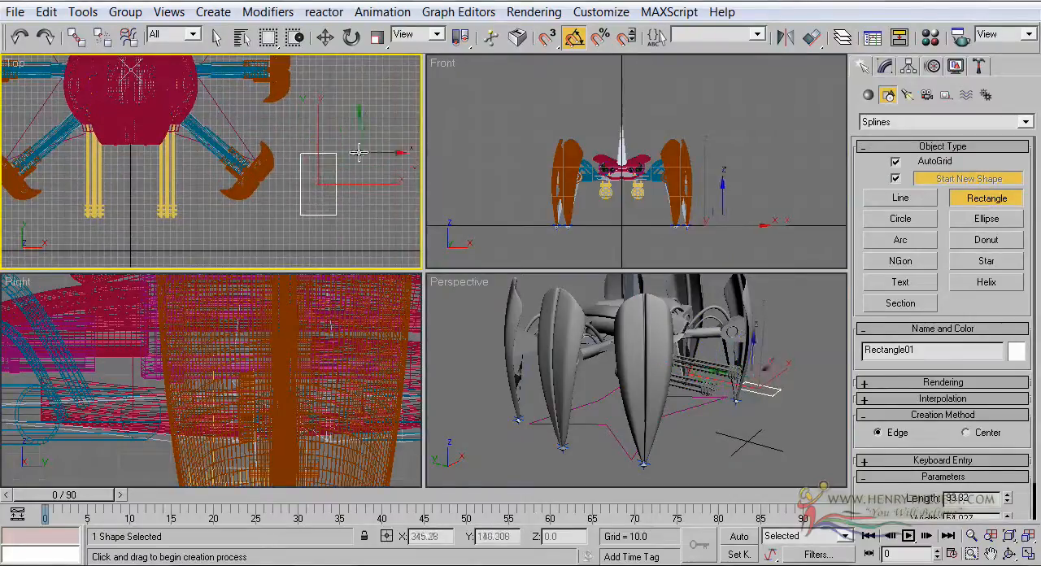
# Align the rectangle to IK Chain01 at the front leg's tip in X, Y and Z position, pivot point to pivot point
pyautogui.click(324, 38)
pyautogui.moveTo(380, 134); pyautogui.dragTo(395, 125, button='middle')
pyautogui.rightClick(618, 373)
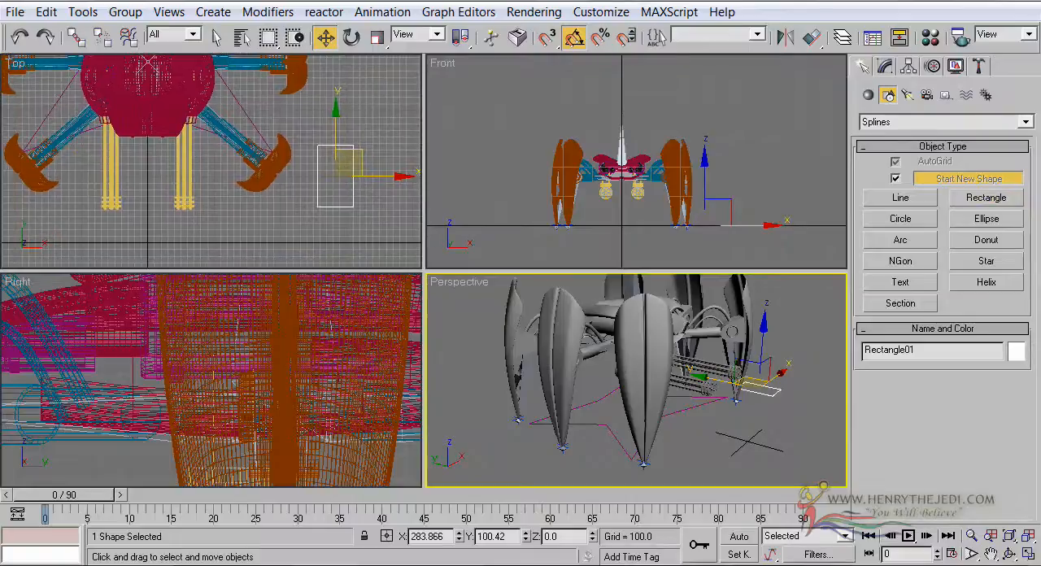
pyautogui.click(1027, 554)
pyautogui.scroll(3, 651, 409)
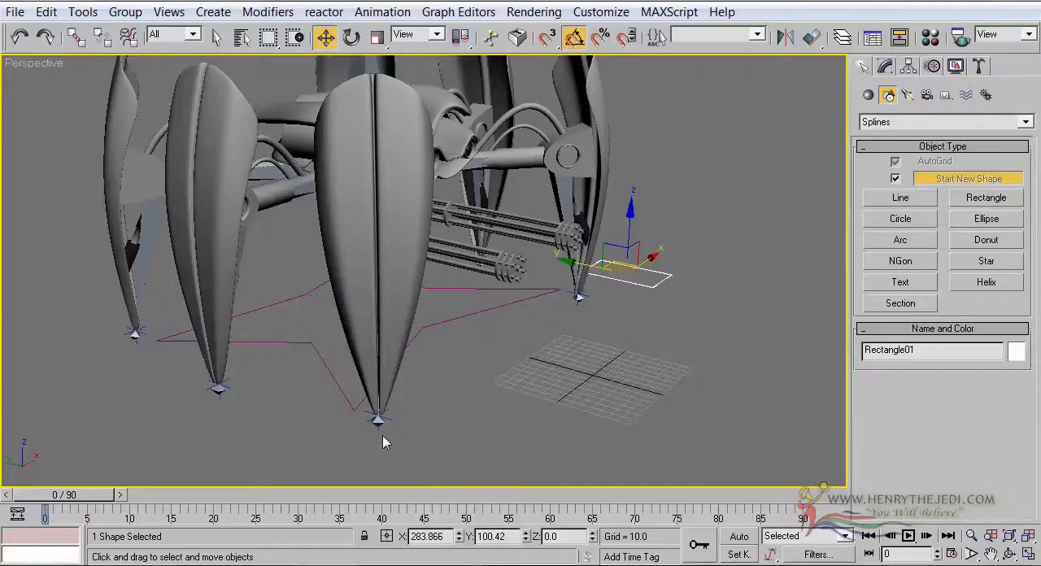
pyautogui.scroll(3, 425, 419)
pyautogui.moveTo(385, 433); pyautogui.dragTo(312, 348, button='middle')
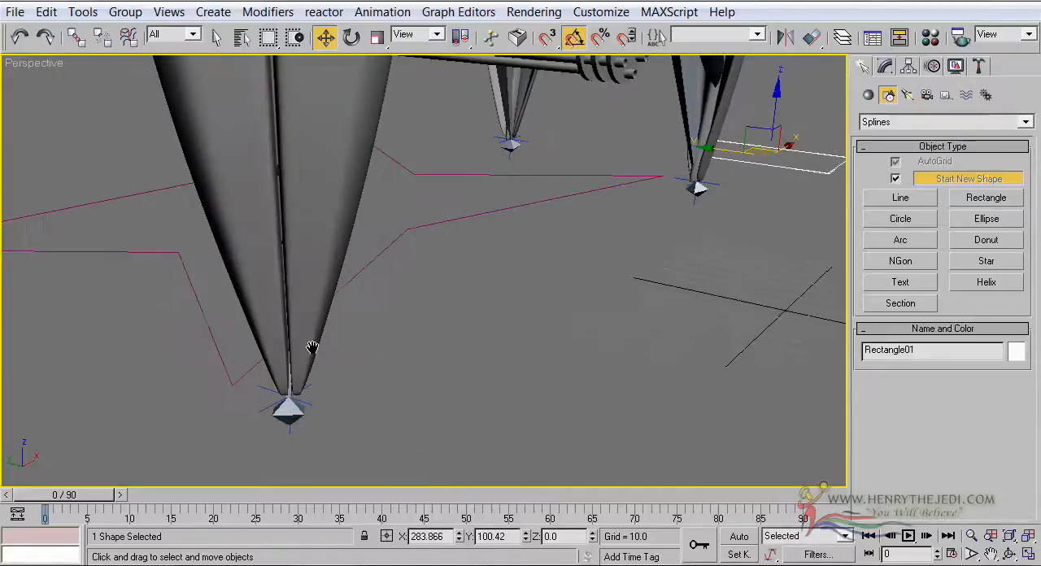
pyautogui.moveTo(736, 238); pyautogui.dragTo(732, 245, button='middle')
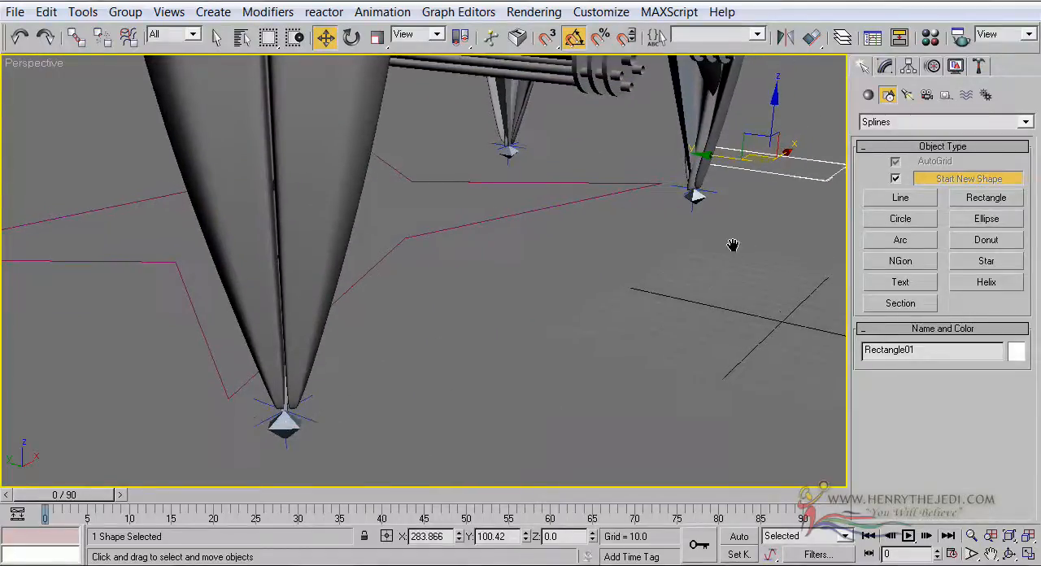
pyautogui.click(810, 38)
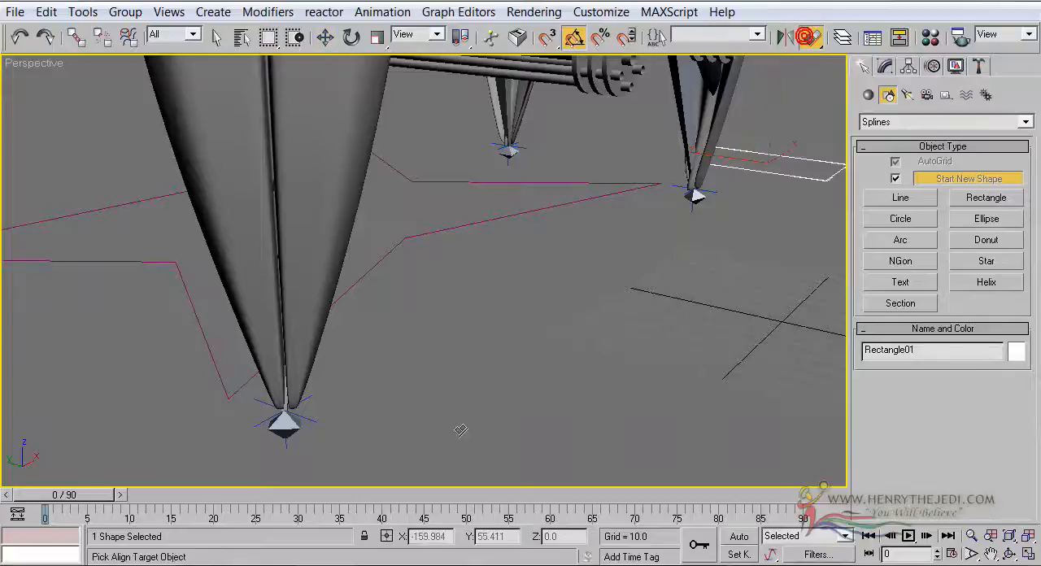
pyautogui.click(316, 419)
pyautogui.click(448, 150)
pyautogui.click(452, 150)
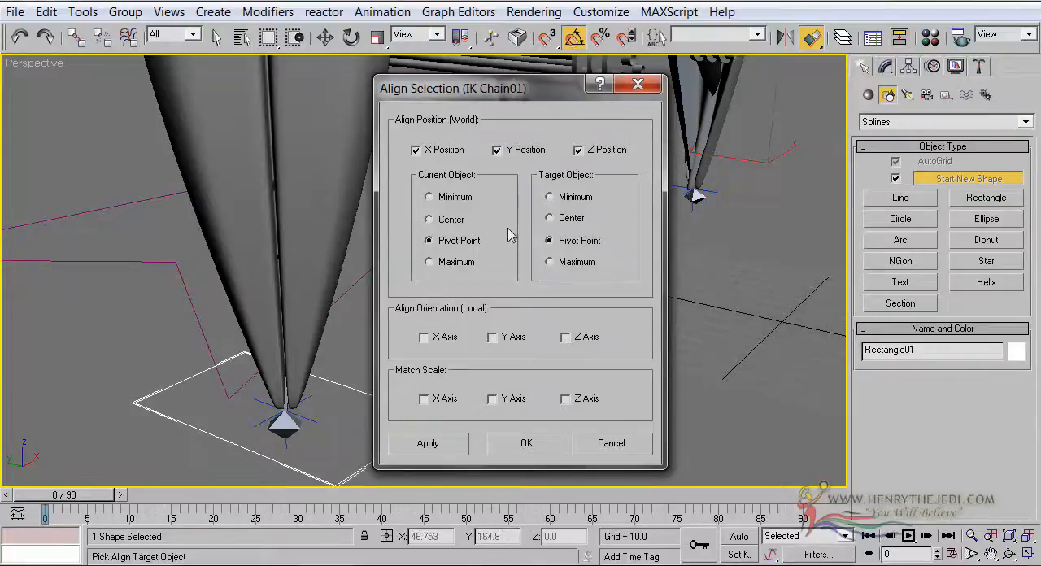
pyautogui.click(452, 219)
pyautogui.click(547, 219)
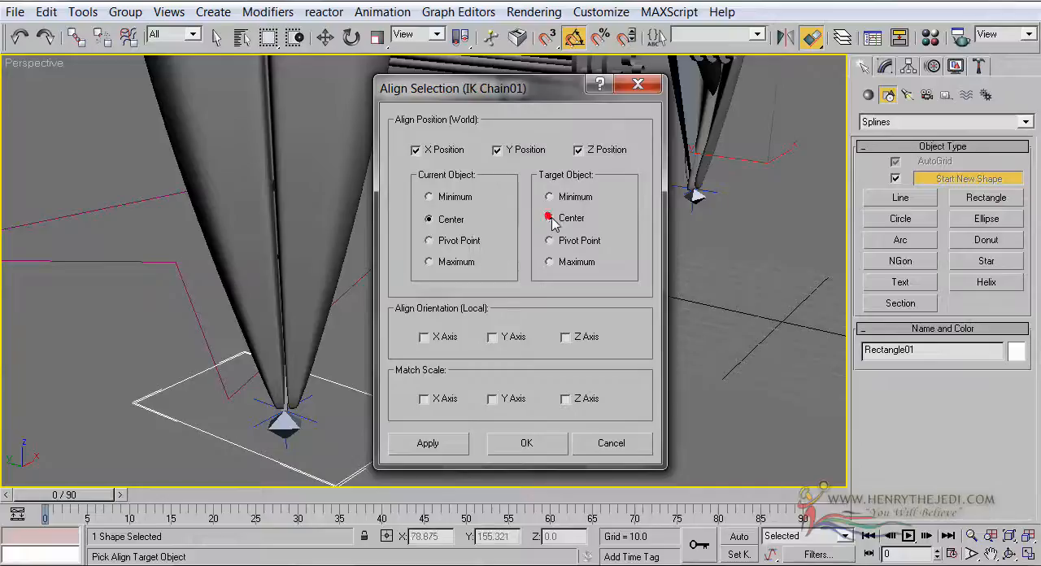
pyautogui.click(559, 240)
pyautogui.click(474, 242)
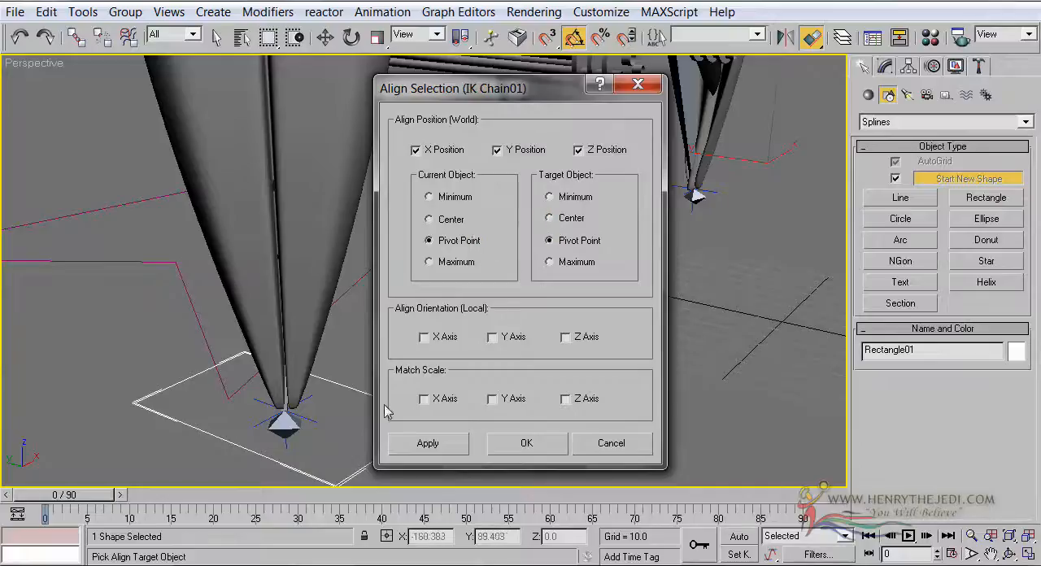
pyautogui.click(526, 442)
# Set the foot rectangle's length to 58.232, width to 38.359 and corner radius to 8.12
pyautogui.moveTo(465, 414); pyautogui.dragTo(477, 317, button='middle')
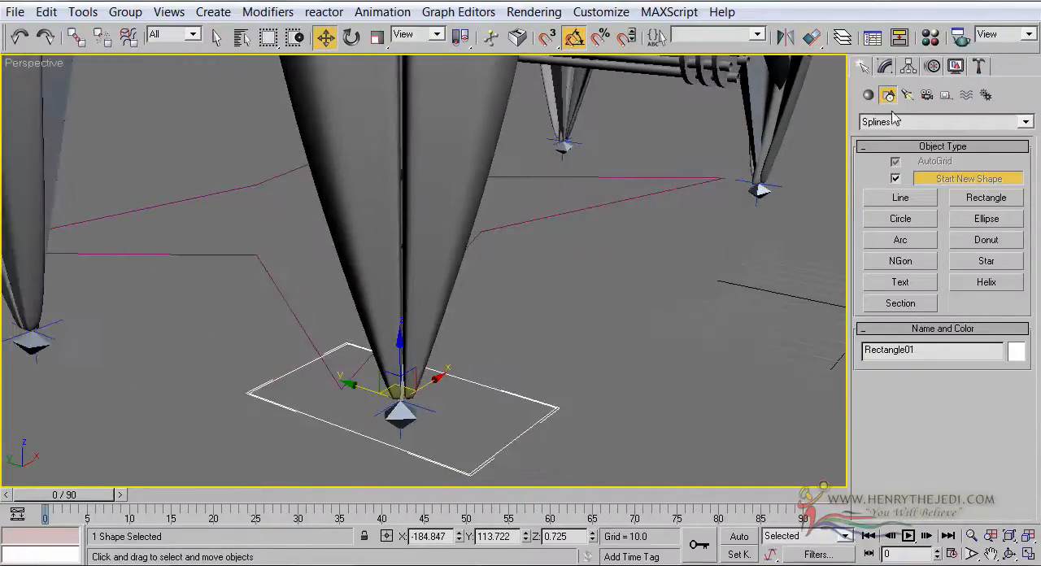
pyautogui.click(887, 68)
pyautogui.moveTo(1008, 429)
pyautogui.mouseDown()
pyautogui.moveTo(1010, 473)
pyautogui.moveTo(1008, 428)
pyautogui.mouseUp()
pyautogui.scroll(-5, 622, 268)
pyautogui.moveTo(625, 268); pyautogui.dragTo(704, 324, button='middle')
pyautogui.scroll(3, 749, 391)
pyautogui.moveTo(749, 392); pyautogui.dragTo(712, 316, button='middle')
pyautogui.scroll(3, 678, 350)
pyautogui.moveTo(1008, 472); pyautogui.dragTo(919, 420)
pyautogui.moveTo(478, 372); pyautogui.dragTo(487, 375, button='middle')
pyautogui.click(671, 367)
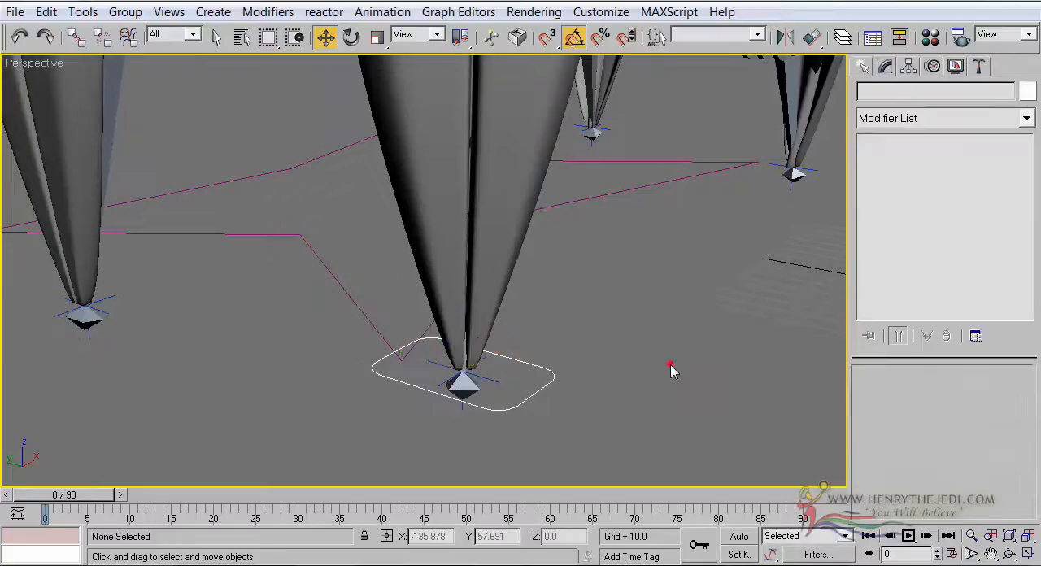
pyautogui.click(545, 382)
# Enable the rectangle's rendering in the viewport and set its radial thickness to 1.92
pyautogui.scroll(5, 610, 300)
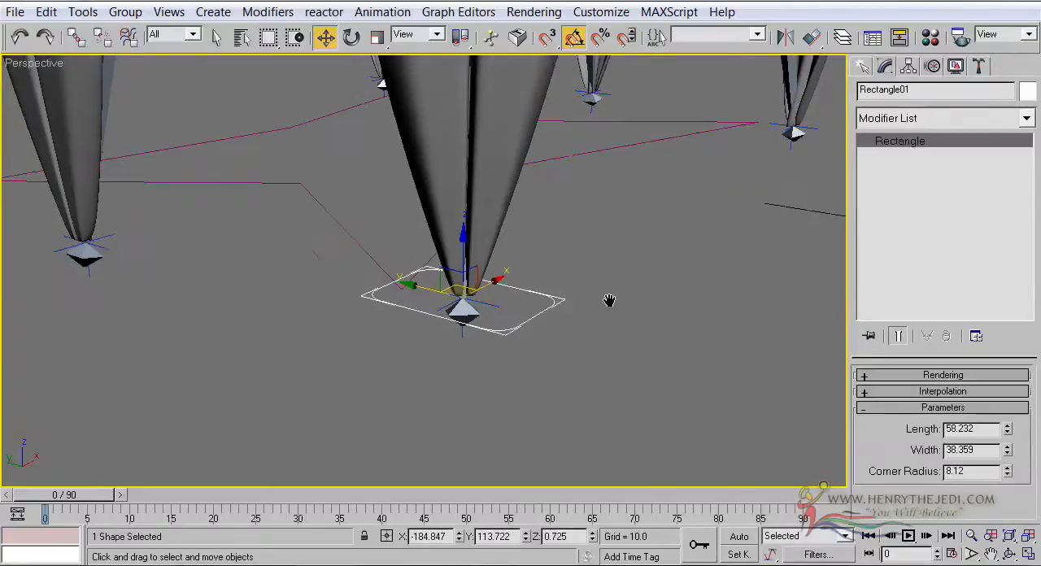
pyautogui.click(927, 375)
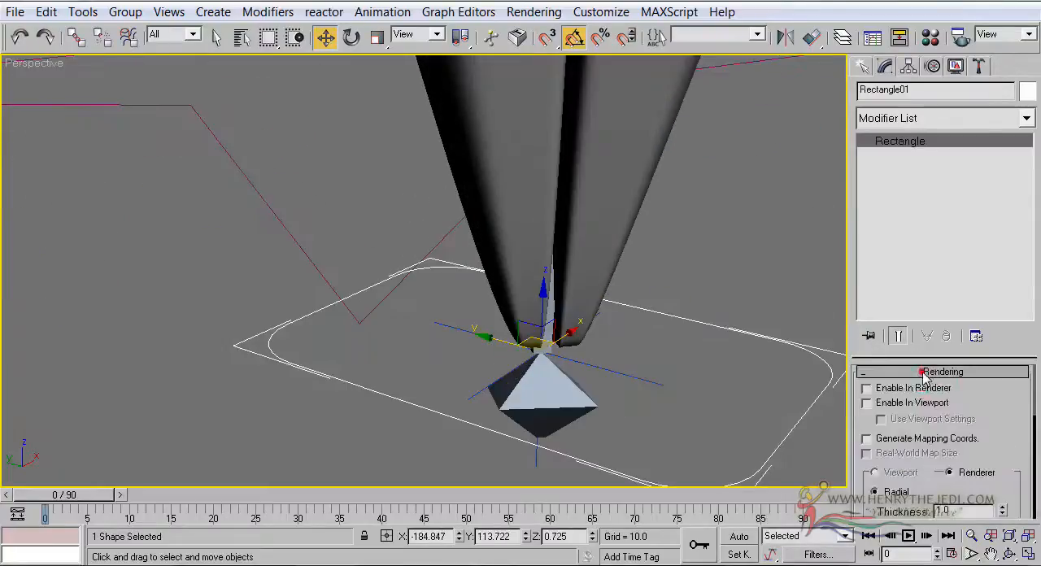
pyautogui.moveTo(916, 355); pyautogui.dragTo(874, 244)
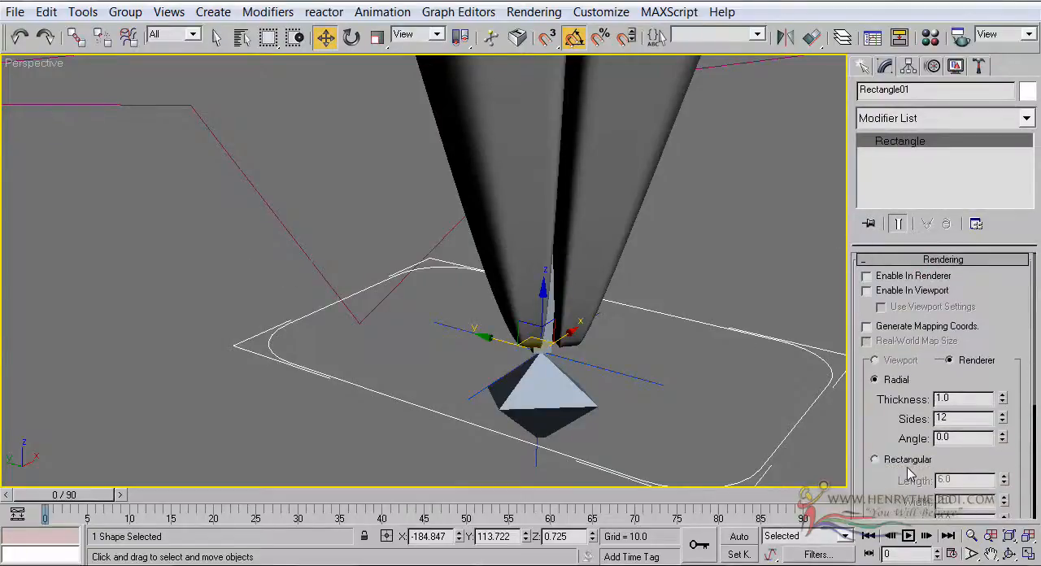
pyautogui.click(889, 278)
pyautogui.click(883, 293)
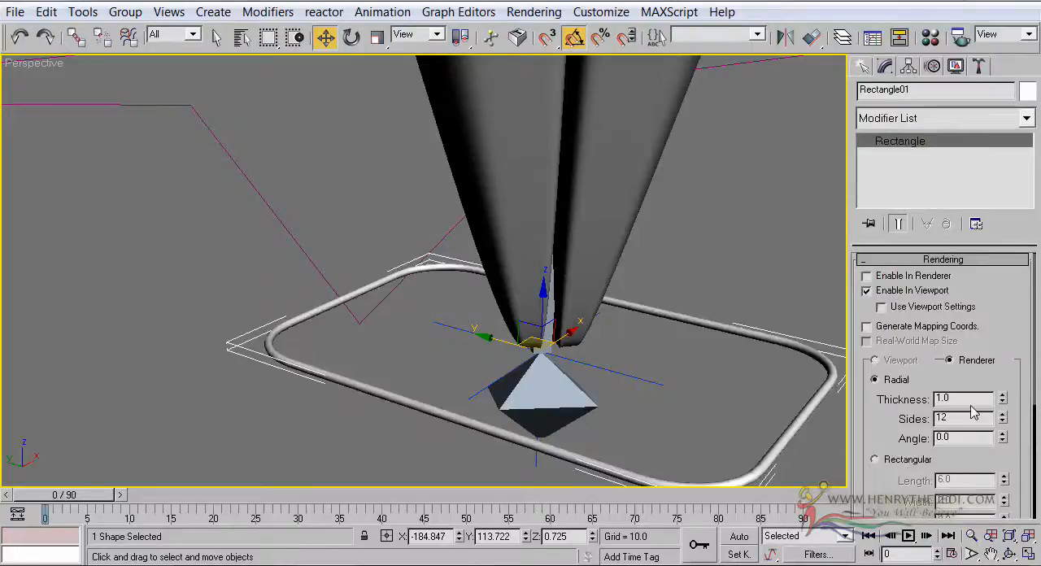
pyautogui.moveTo(1002, 396); pyautogui.dragTo(990, 324)
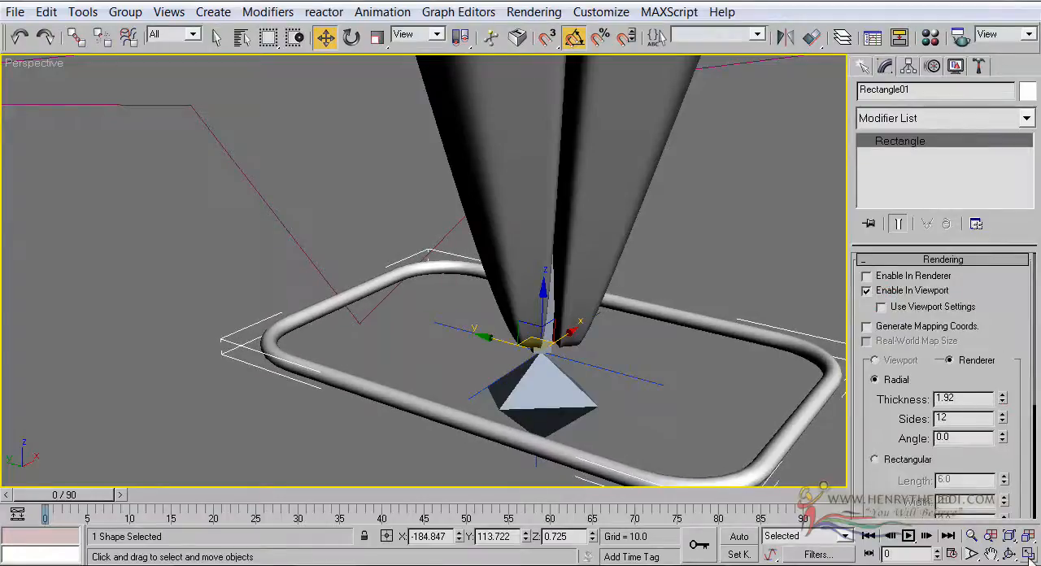
# Examine the rectangle's height relative to the leg tip in the Right view and its placement in perspective
pyautogui.hotkey('alt', 'w')
pyautogui.scroll(-5, 308, 397)
pyautogui.moveTo(302, 400); pyautogui.dragTo(395, 318, button='middle')
pyautogui.scroll(5, 395, 322)
pyautogui.moveTo(333, 376); pyautogui.dragTo(207, 405, button='middle')
pyautogui.scroll(5, 253, 384)
pyautogui.rightClick(537, 385)
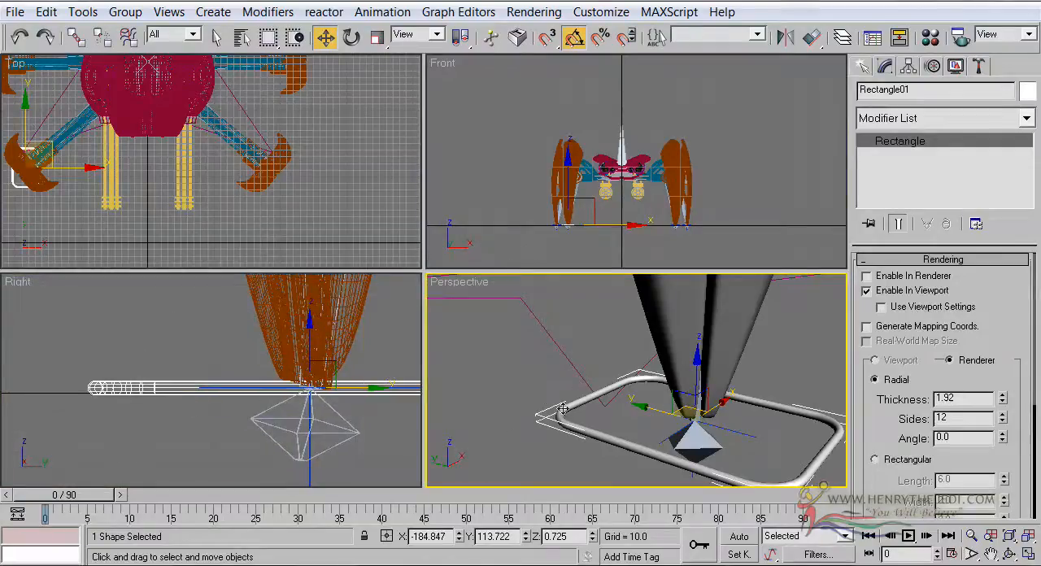
pyautogui.click(1028, 554)
pyautogui.scroll(-5, 657, 270)
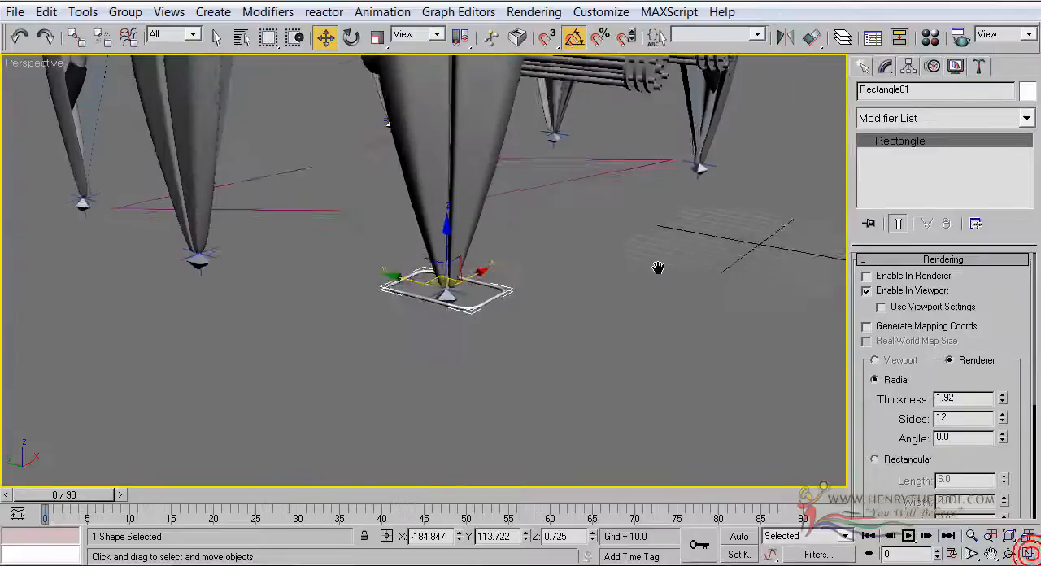
# Set the radial thickness of the front leg's foot rectangle to 3.686
pyautogui.moveTo(658, 269); pyautogui.dragTo(669, 325, button='middle')
pyautogui.keyDown('alt'); pyautogui.moveTo(423, 271); pyautogui.dragTo(435, 266, button='middle'); pyautogui.keyUp('alt')
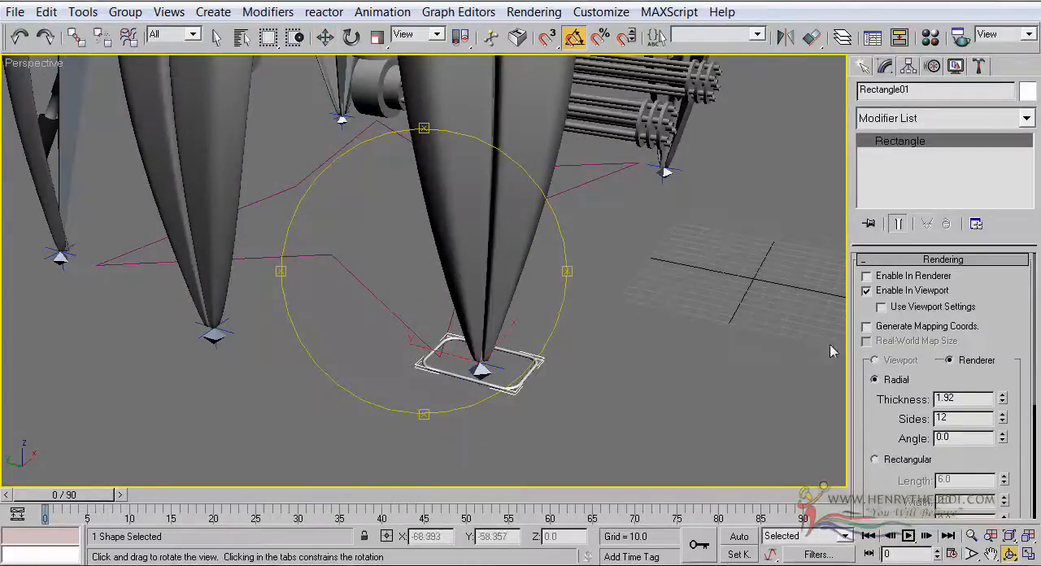
pyautogui.moveTo(1001, 405); pyautogui.dragTo(984, 195)
pyautogui.moveTo(601, 285); pyautogui.dragTo(513, 238)
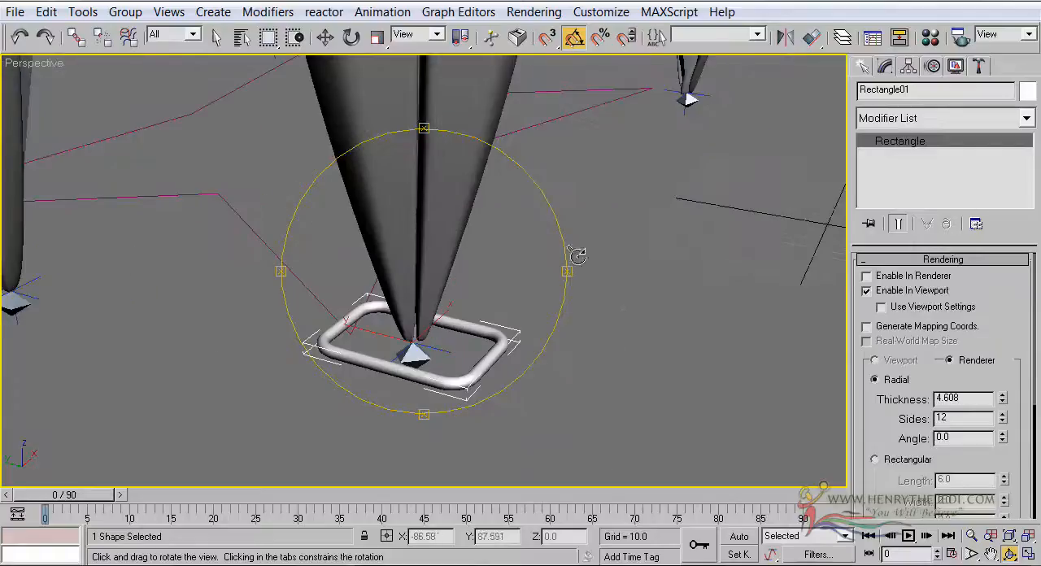
pyautogui.moveTo(1006, 400); pyautogui.dragTo(1008, 421)
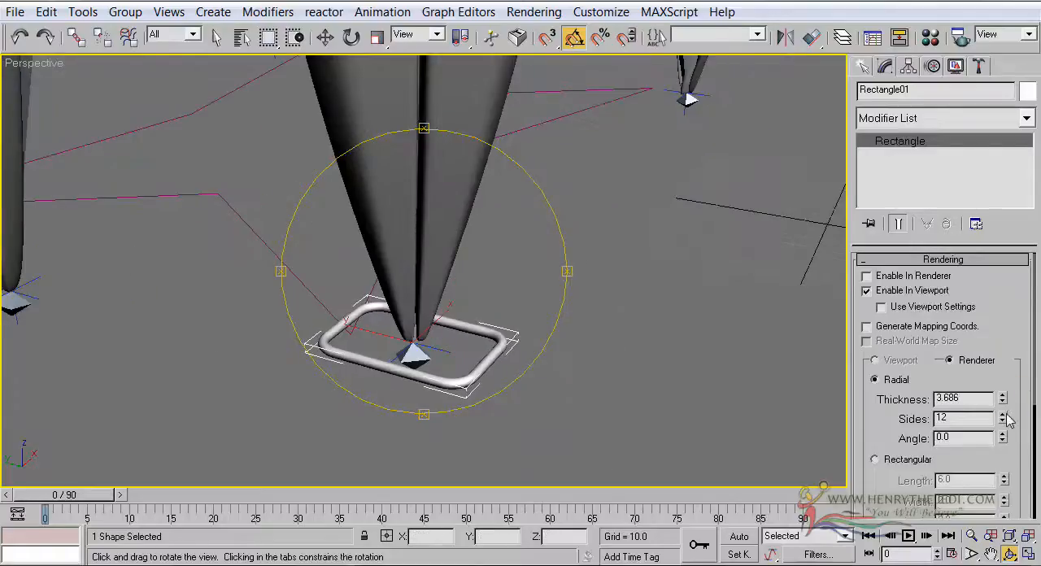
# Change the foot rectangle's object color to medium green and deselect it
pyautogui.click(1024, 93)
pyautogui.click(477, 221)
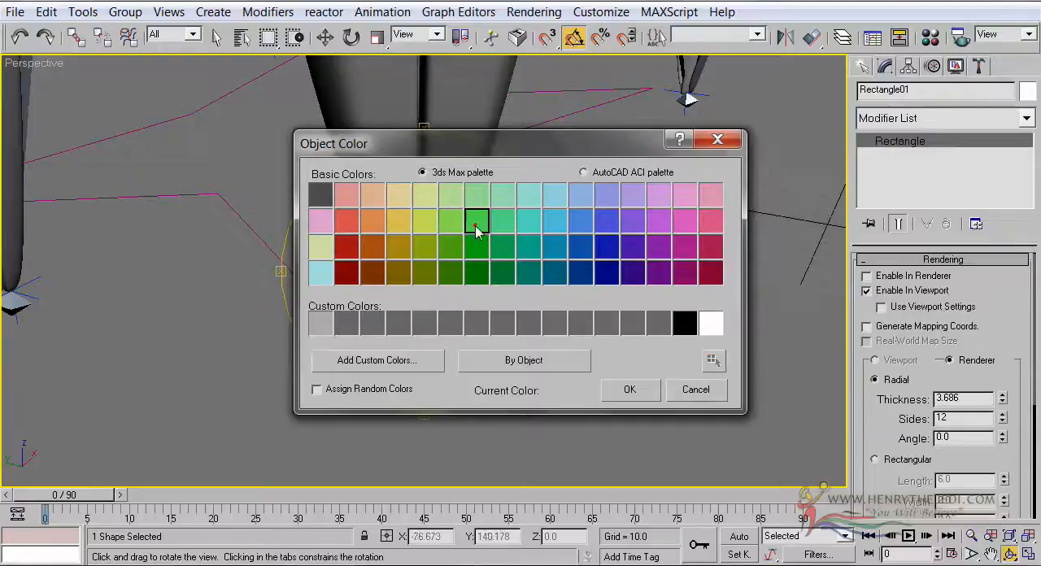
pyautogui.click(630, 390)
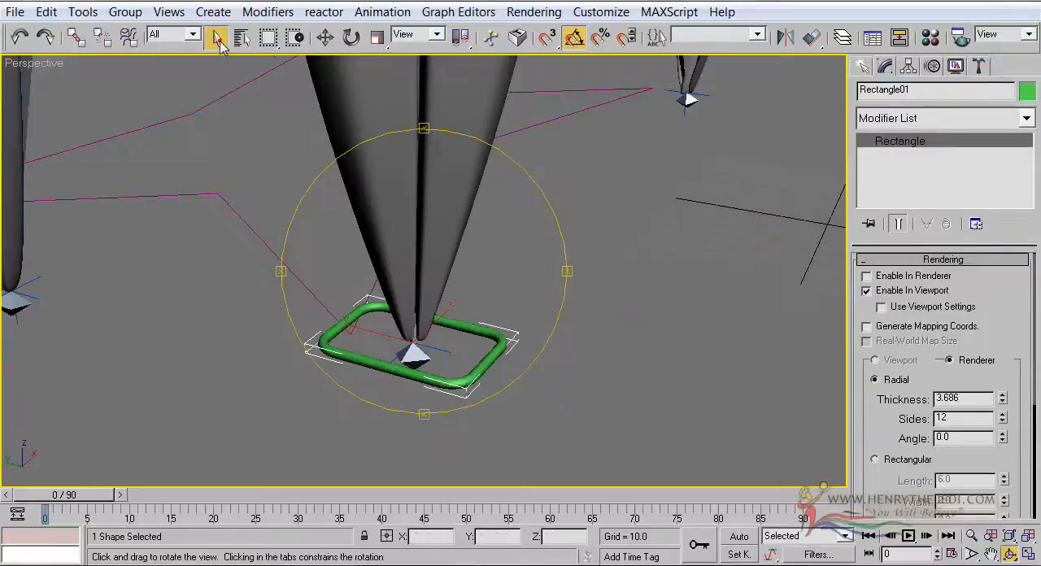
pyautogui.click(219, 40)
pyautogui.click(269, 168)
# Examine the green rectangle around the front leg's tip and how easily it can be selected compared with the IK goal
pyautogui.scroll(-3, 277, 191)
pyautogui.moveTo(277, 198); pyautogui.dragTo(449, 253, button='middle')
pyautogui.scroll(2, 517, 289)
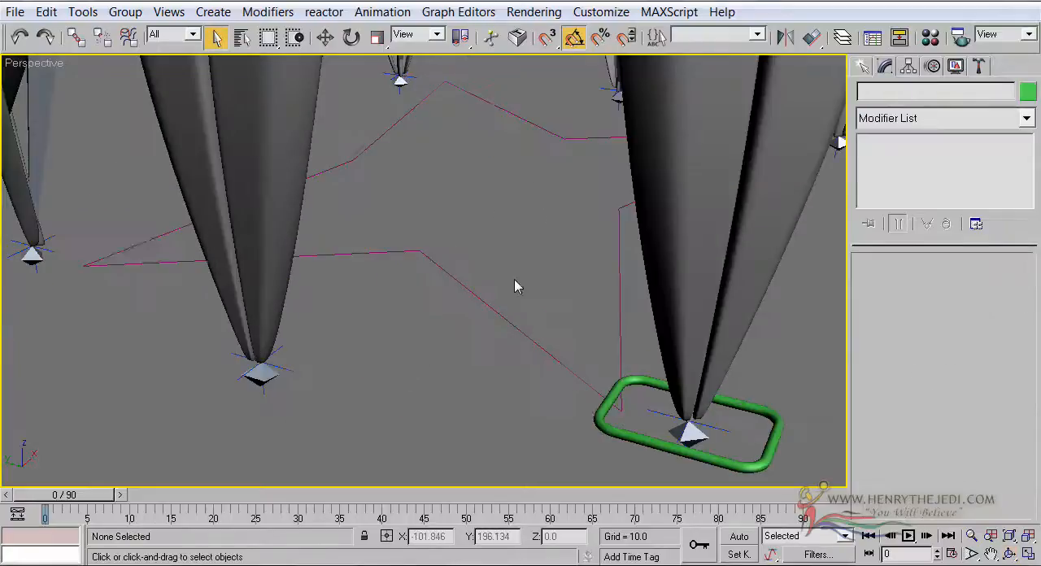
pyautogui.click(593, 418)
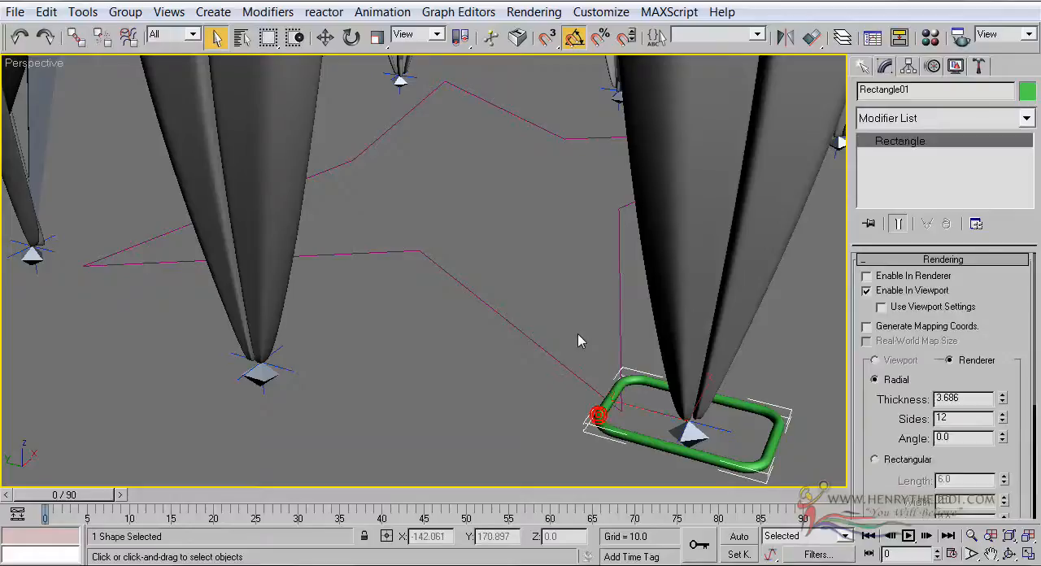
pyautogui.scroll(-3, 551, 323)
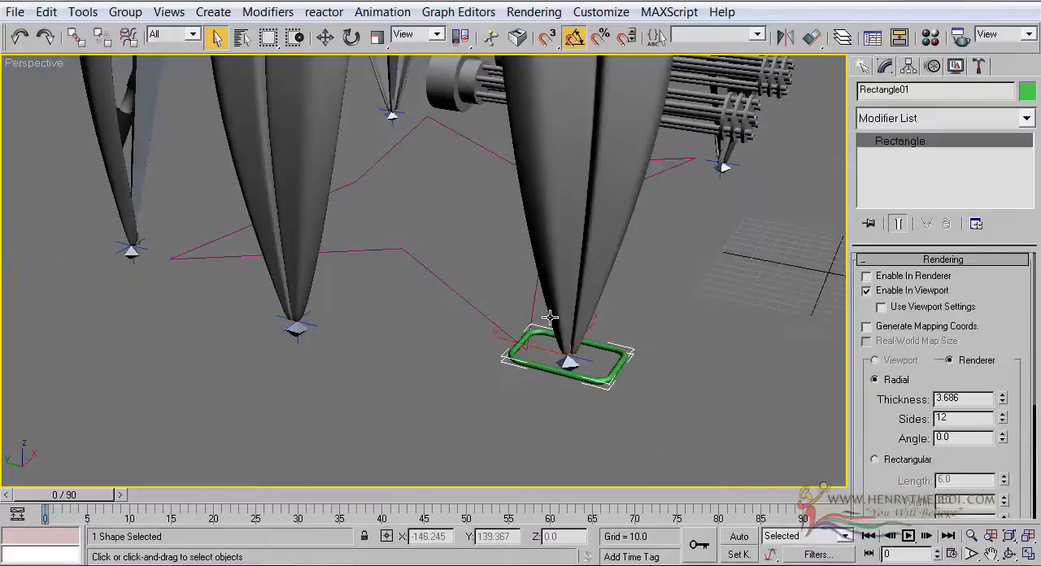
pyautogui.scroll(3, 550, 317)
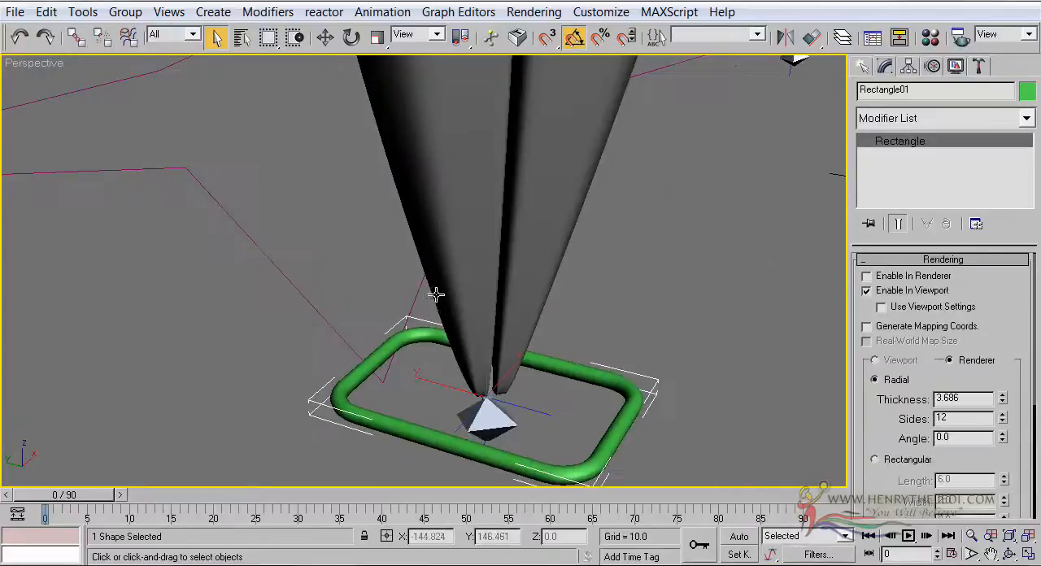
pyautogui.click(523, 405)
pyautogui.click(611, 340)
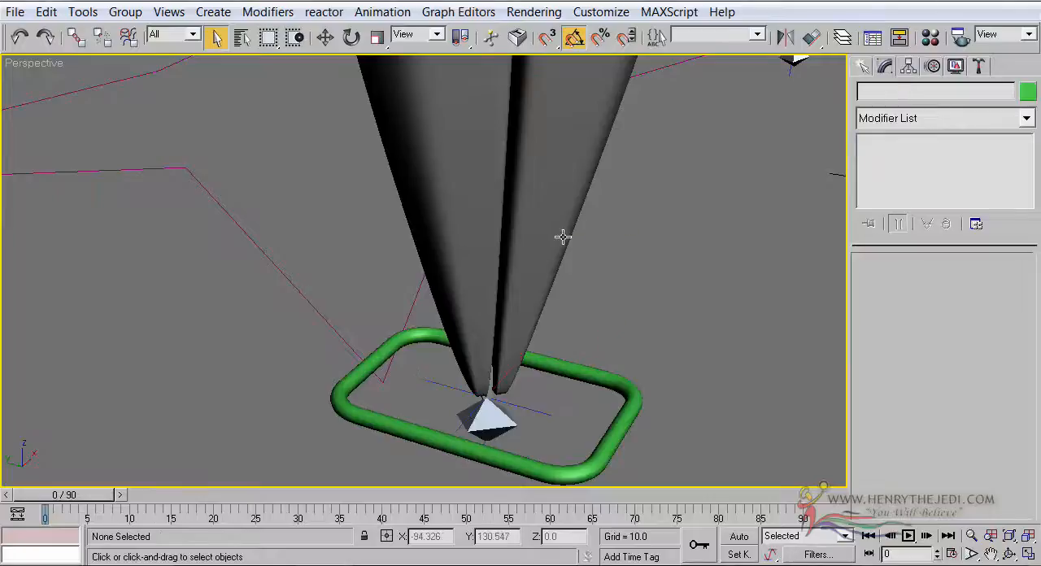
# Rename the green foot rectangle as Dummy_Front_Leg_Chain_Right
pyautogui.click(586, 375)
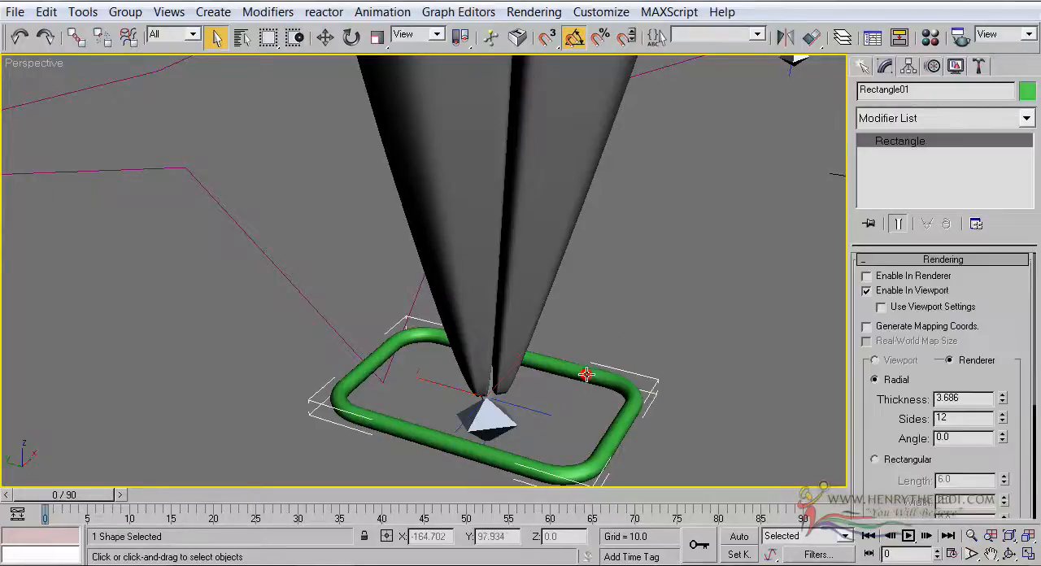
pyautogui.moveTo(637, 249); pyautogui.dragTo(614, 215, button='middle')
pyautogui.moveTo(913, 90); pyautogui.dragTo(851, 78)
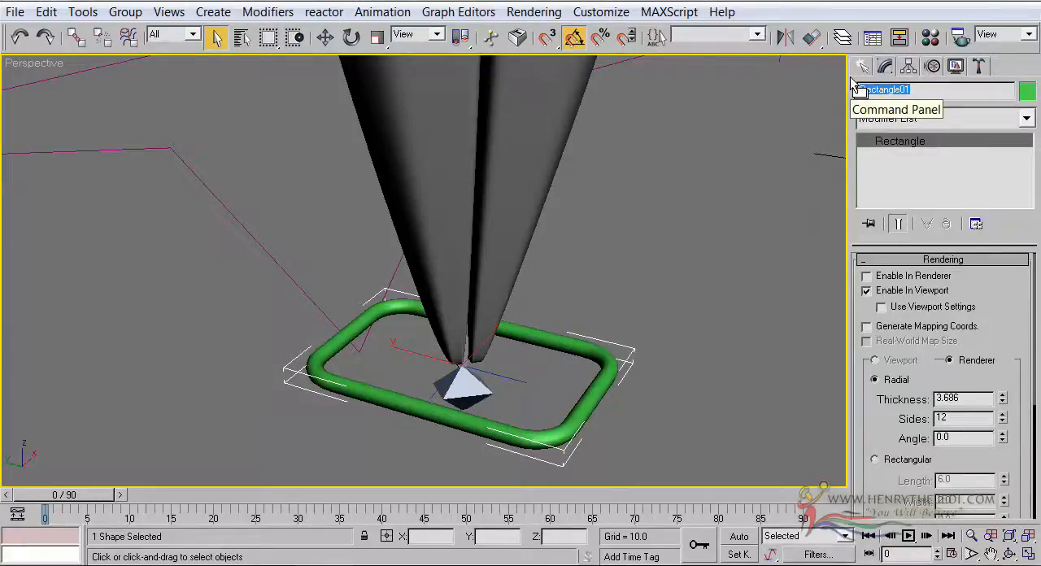
pyautogui.write('Dummy')
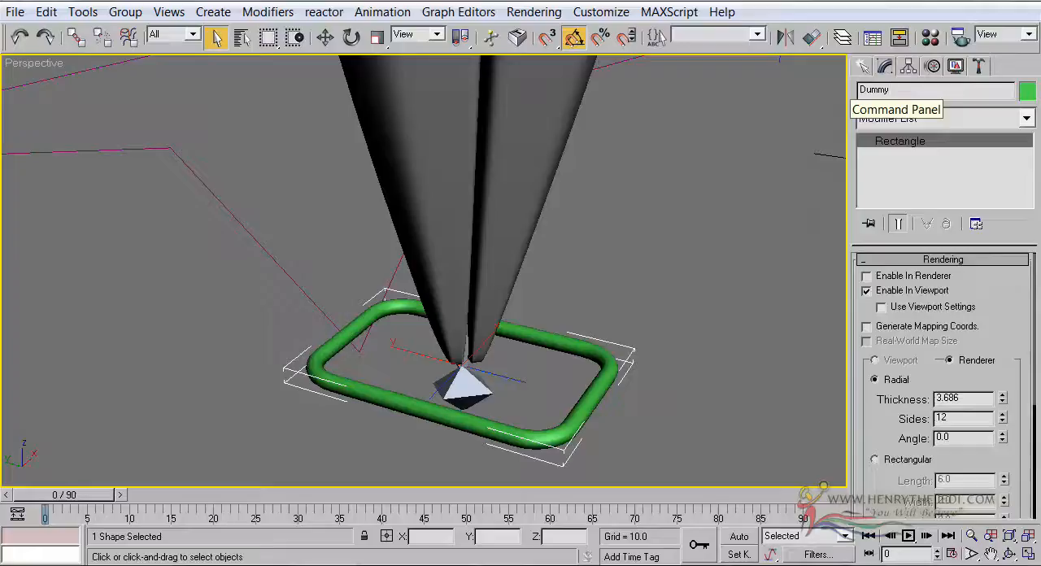
pyautogui.write('Front_Leg_Chain_Right')
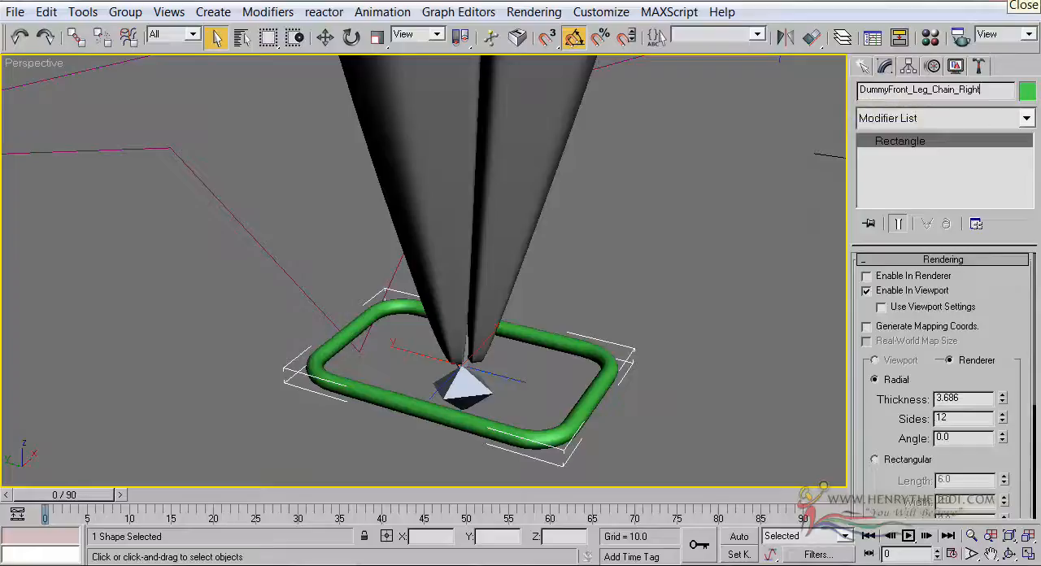
pyautogui.click(891, 91)
pyautogui.write('_')
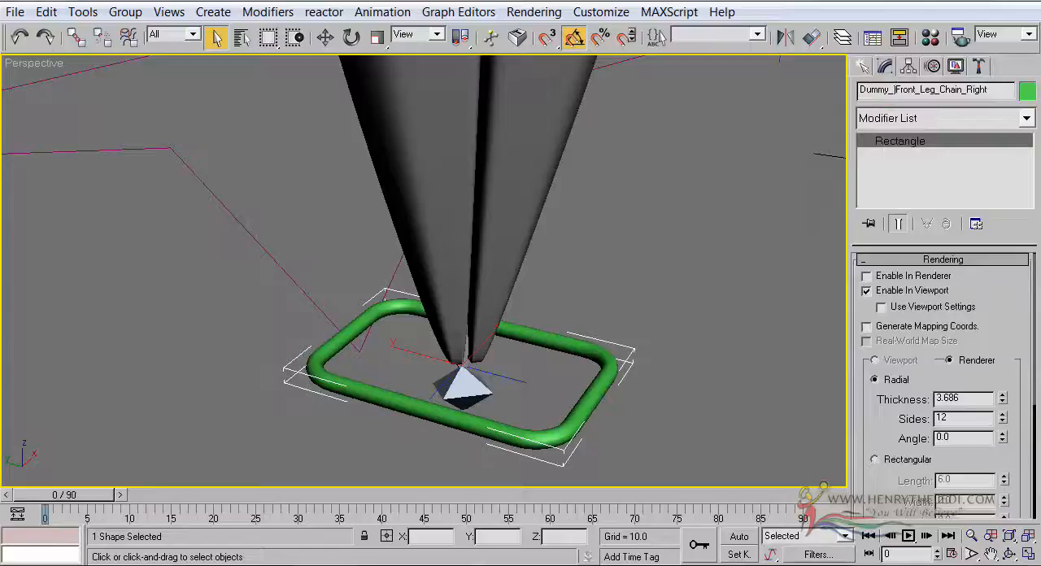
# Copy the rectangle's new name into Notepad and return to 3ds Max
pyautogui.doubleClick(987, 91)
pyautogui.rightClick(916, 95)
pyautogui.click(878, 153)
pyautogui.hotkey('alt', 'Tab')
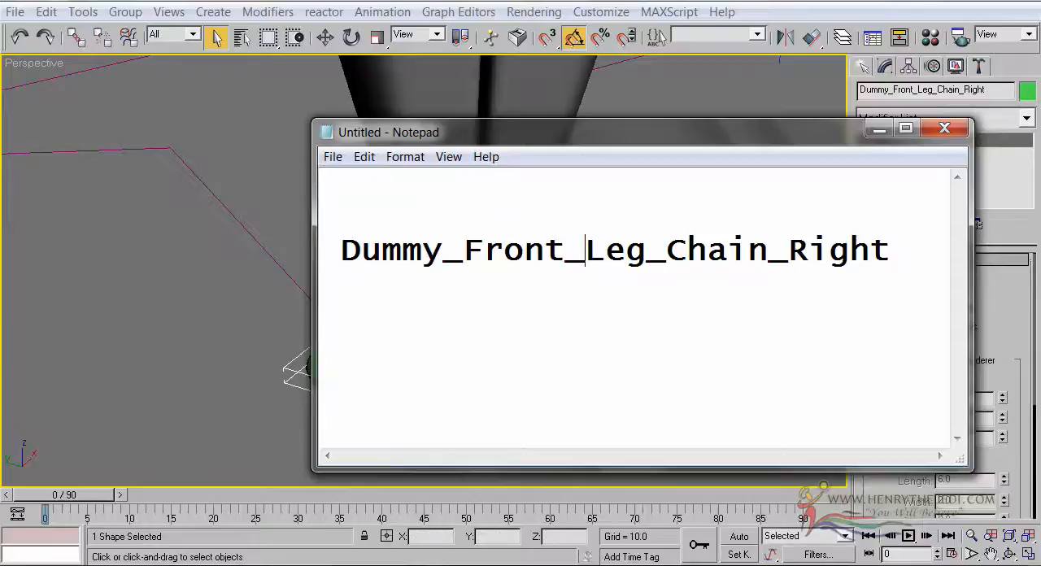
pyautogui.hotkey('alt', 'Tab')
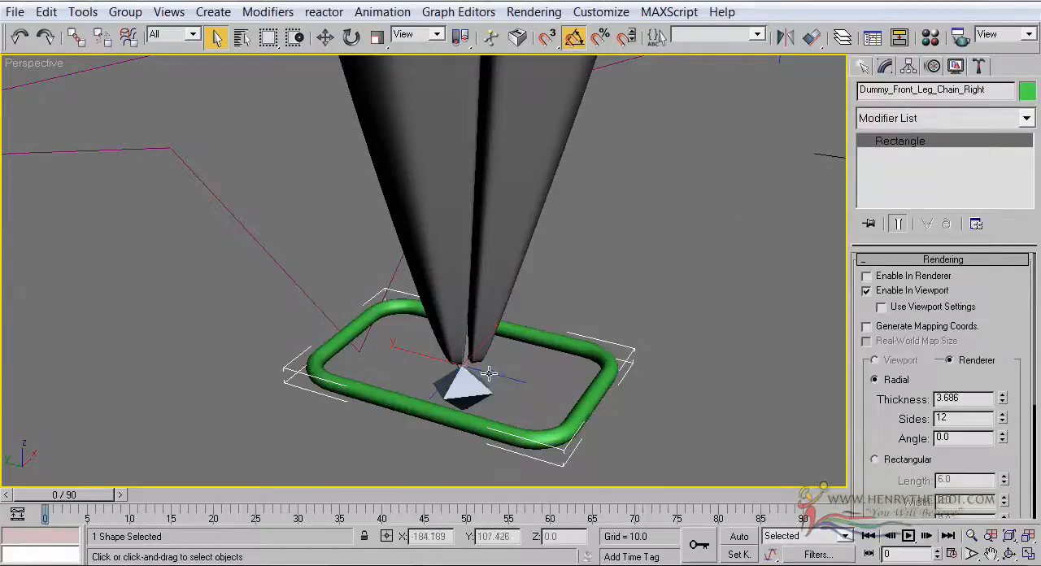
# Select IK Chain01 at the front leg's tip and inspect it against the rectangle in wireframe and shaded display
pyautogui.click(488, 373)
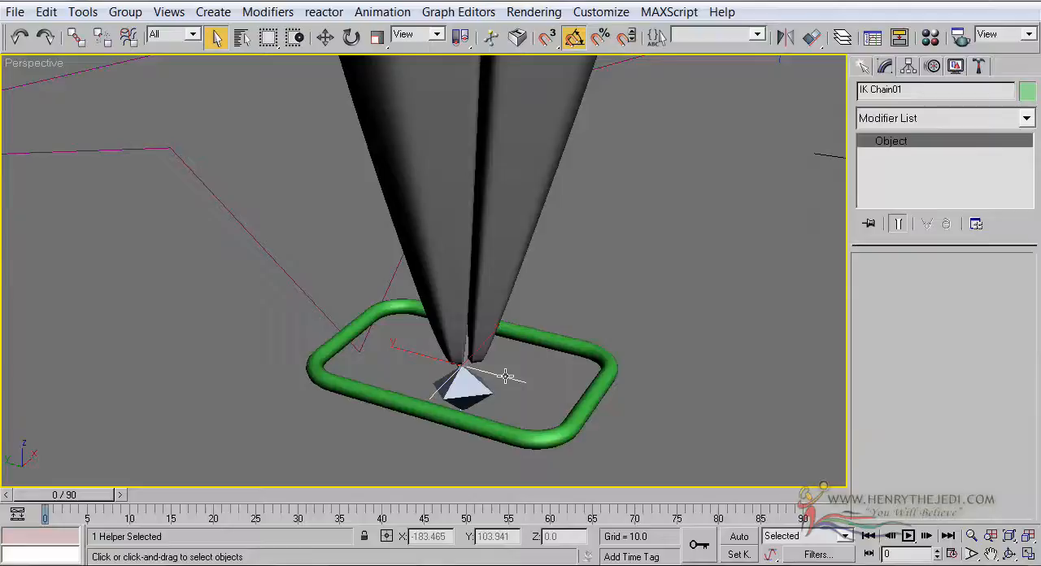
pyautogui.moveTo(505, 374); pyautogui.dragTo(511, 379, button='middle')
pyautogui.press('F3')
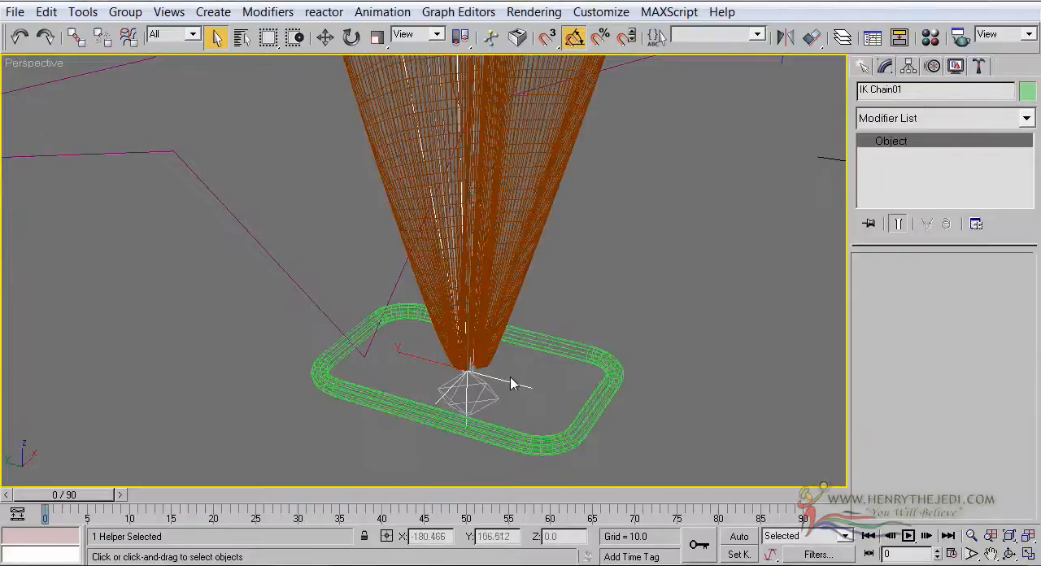
pyautogui.scroll(-5, 468, 195)
pyautogui.moveTo(467, 206)
pyautogui.mouseDown(button='middle')
pyautogui.moveTo(520, 344)
pyautogui.moveTo(413, 355)
pyautogui.moveTo(420, 286)
pyautogui.mouseUp(button='middle')
pyautogui.scroll(6, 456, 346)
pyautogui.moveTo(455, 346); pyautogui.dragTo(486, 223, button='middle')
pyautogui.press('F3')
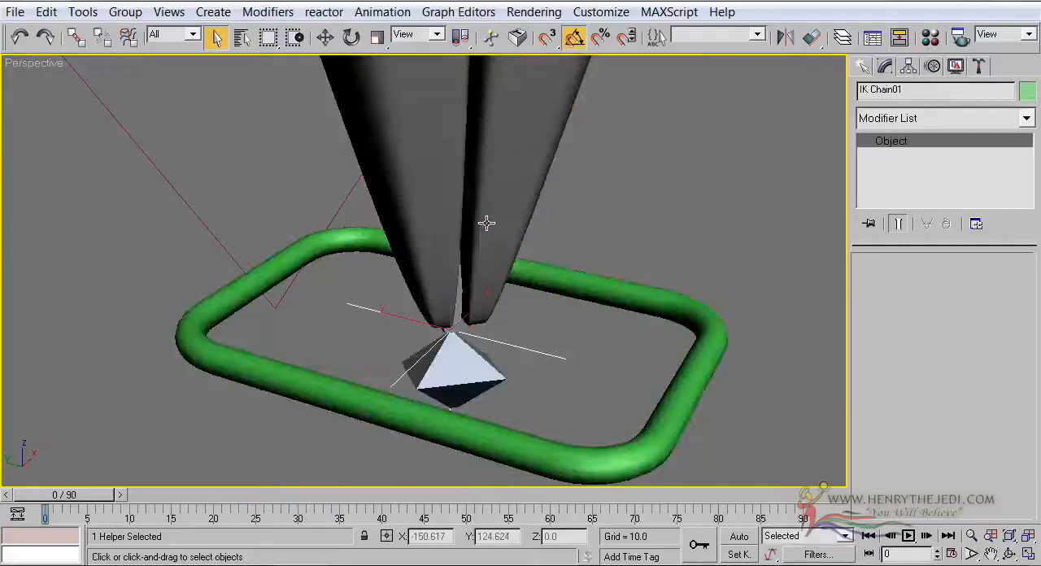
# Review the parts of the name Dummy_Front_Leg_Chain_Right in Notepad, and minimize the Notepad window
pyautogui.hotkey('alt', 'Tab')
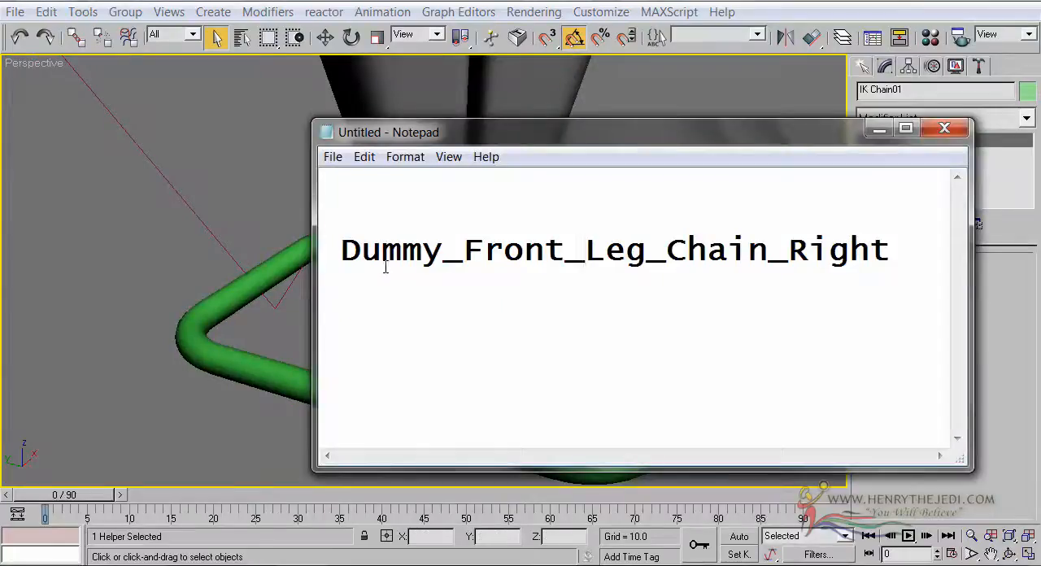
pyautogui.moveTo(518, 135); pyautogui.dragTo(628, 201)
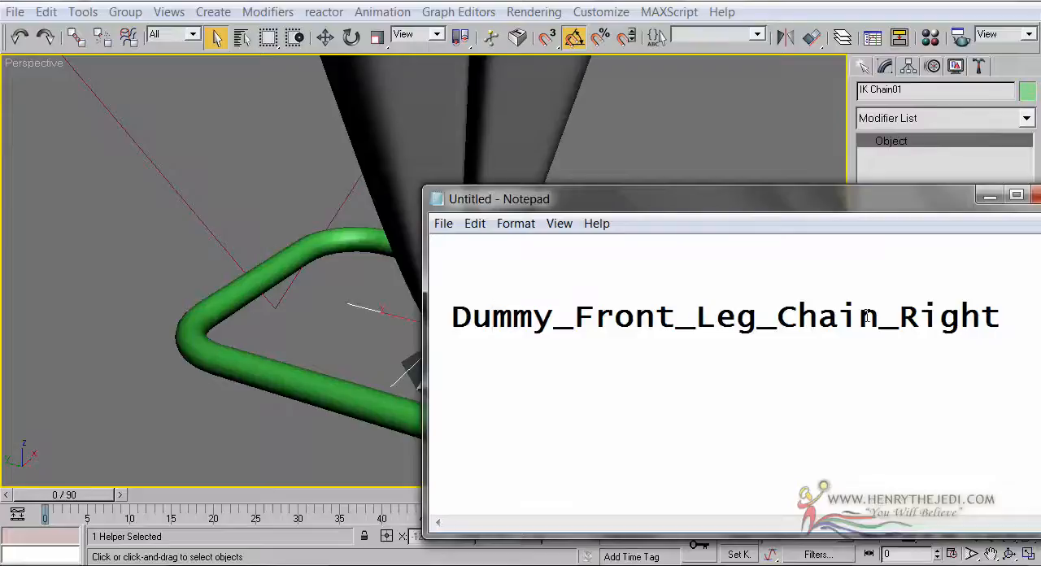
pyautogui.moveTo(943, 318); pyautogui.dragTo(836, 311)
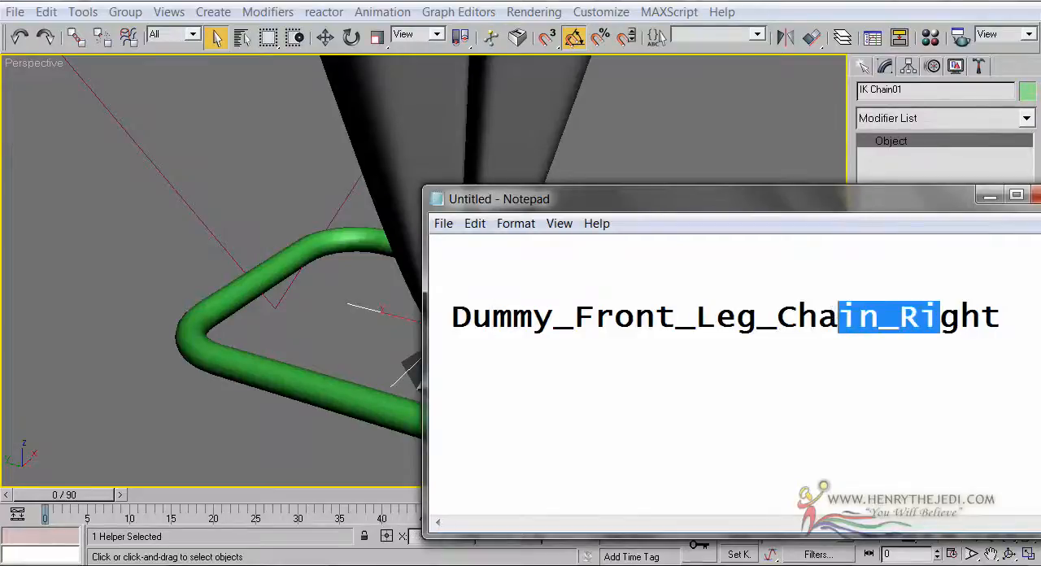
pyautogui.click(989, 196)
# Clone the front leg's green rectangle as five copies spaced about 59 units apart along negative X
pyautogui.click(653, 322)
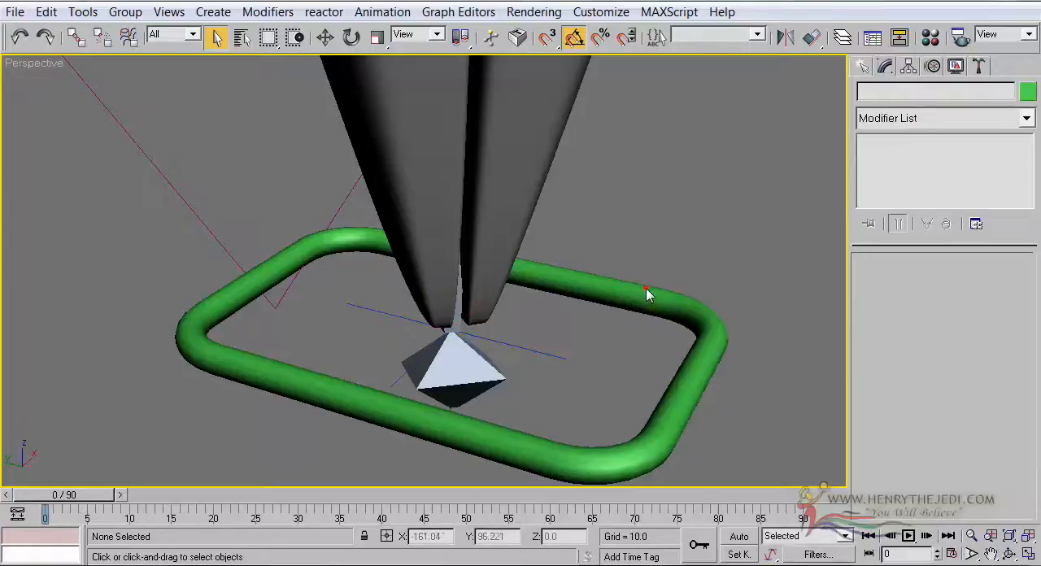
pyautogui.click(648, 300)
pyautogui.scroll(-5, 648, 301)
pyautogui.moveTo(648, 301); pyautogui.dragTo(660, 320, button='middle')
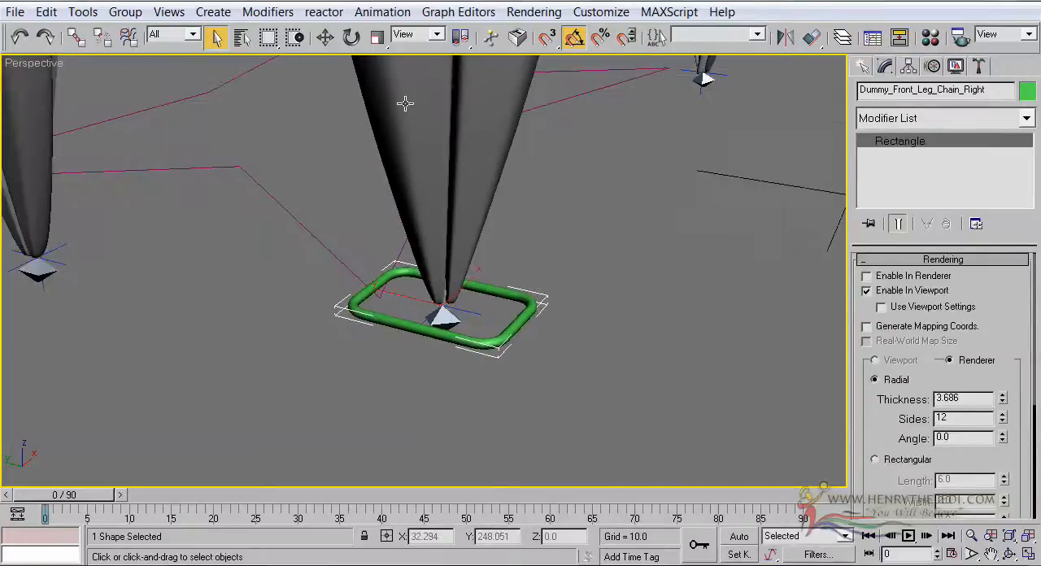
pyautogui.moveTo(418, 106); pyautogui.dragTo(539, 168, button='middle')
pyautogui.scroll(-5, 538, 172)
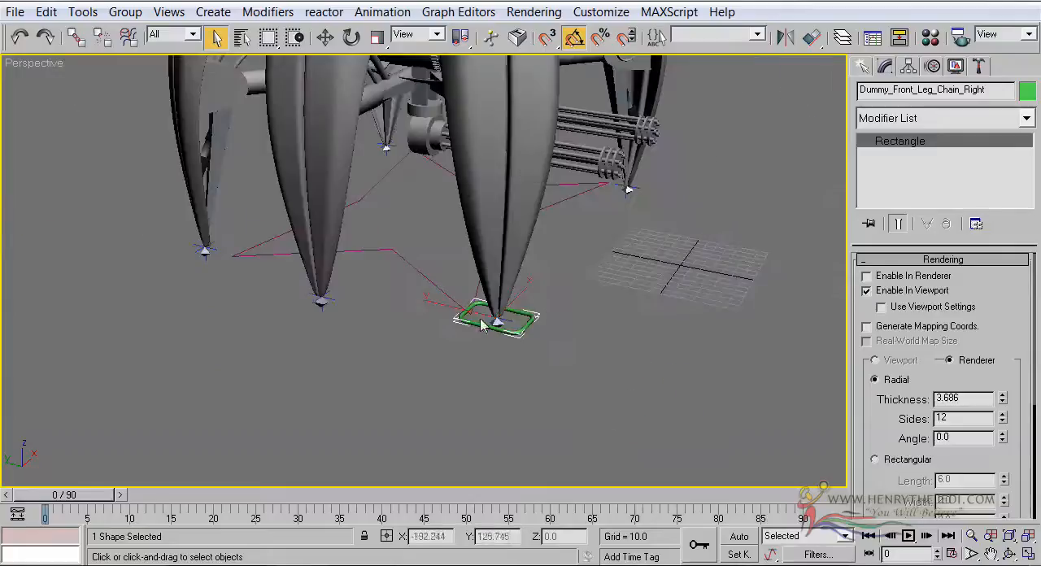
pyautogui.click(324, 37)
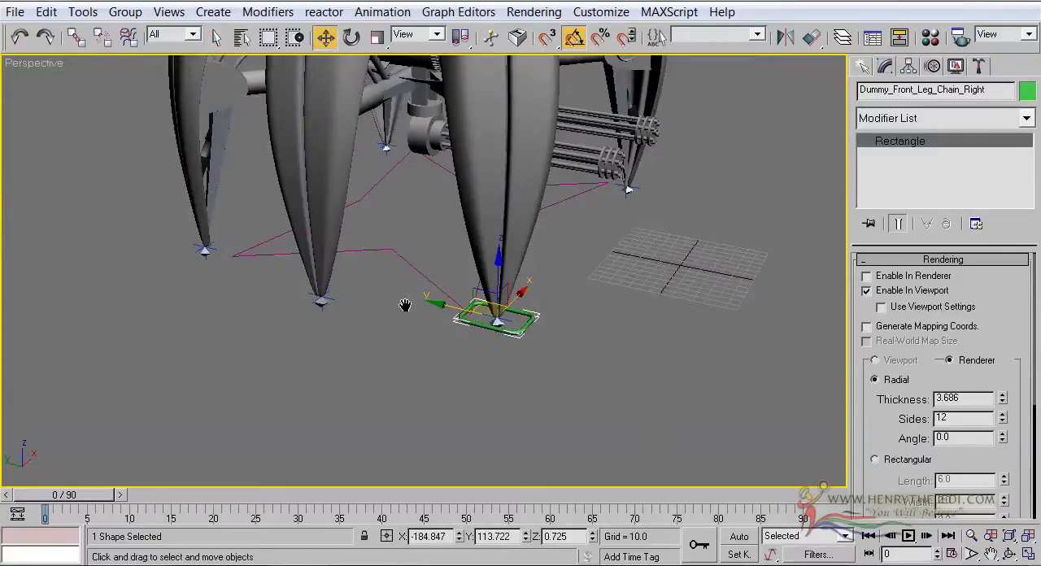
pyautogui.moveTo(409, 310); pyautogui.dragTo(422, 313, button='middle')
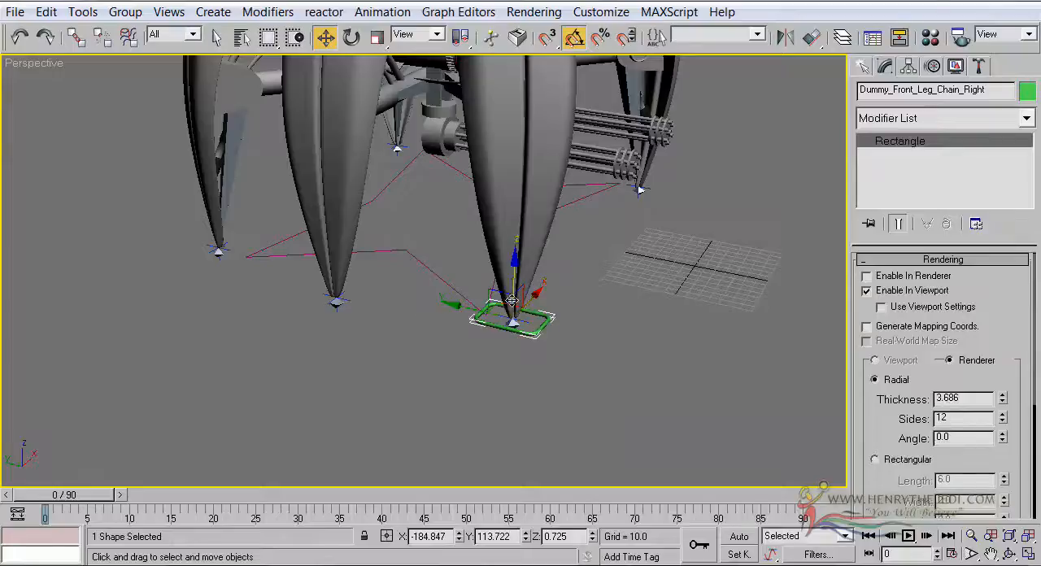
pyautogui.keyDown('shift'); pyautogui.moveTo(529, 301); pyautogui.dragTo(476, 323); pyautogui.keyUp('shift')
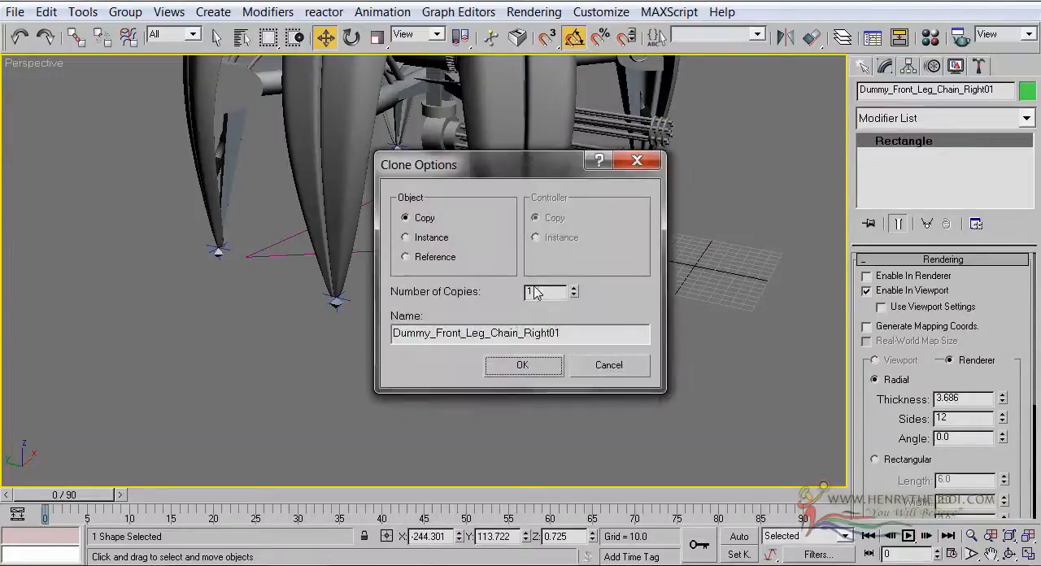
pyautogui.click(573, 289)
pyautogui.click(573, 288)
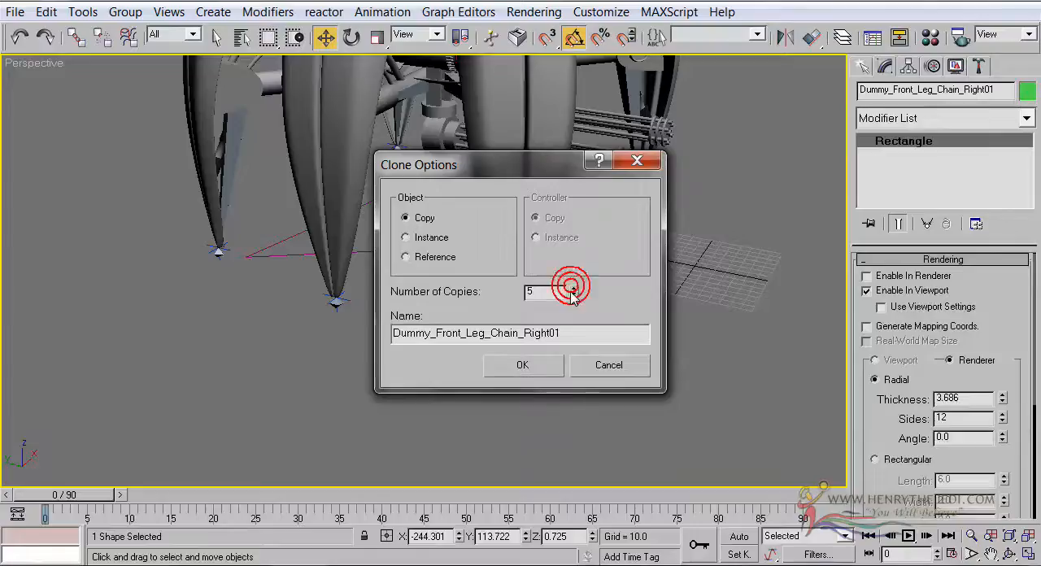
pyautogui.click(553, 365)
# Align the first rectangle copy to IK Chain02 at the right middle leg's tip, pivot point to pivot point in X, Y and Z
pyautogui.scroll(-2, 549, 359)
pyautogui.scroll(2, 550, 359)
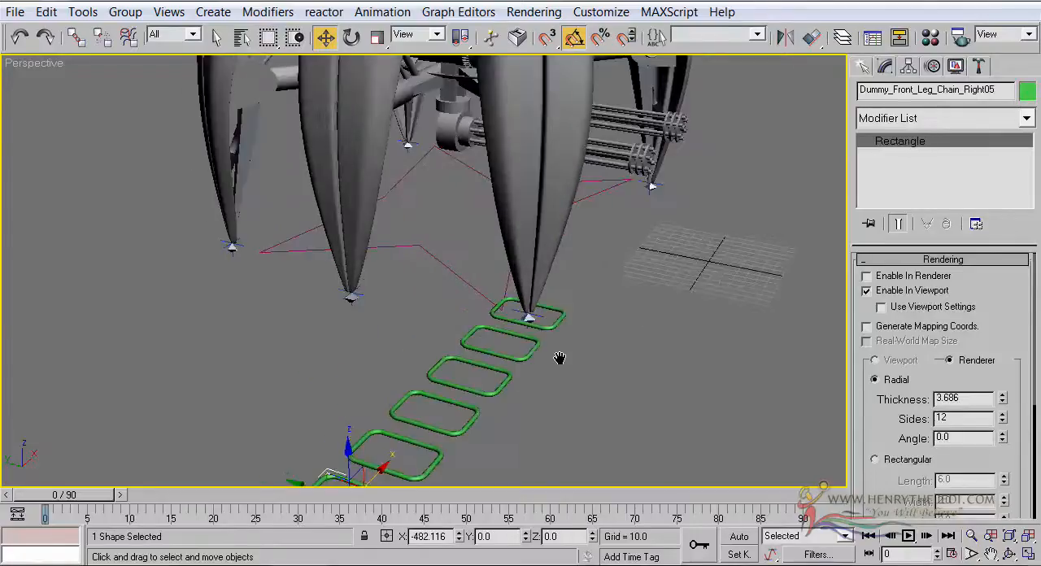
pyautogui.click(539, 346)
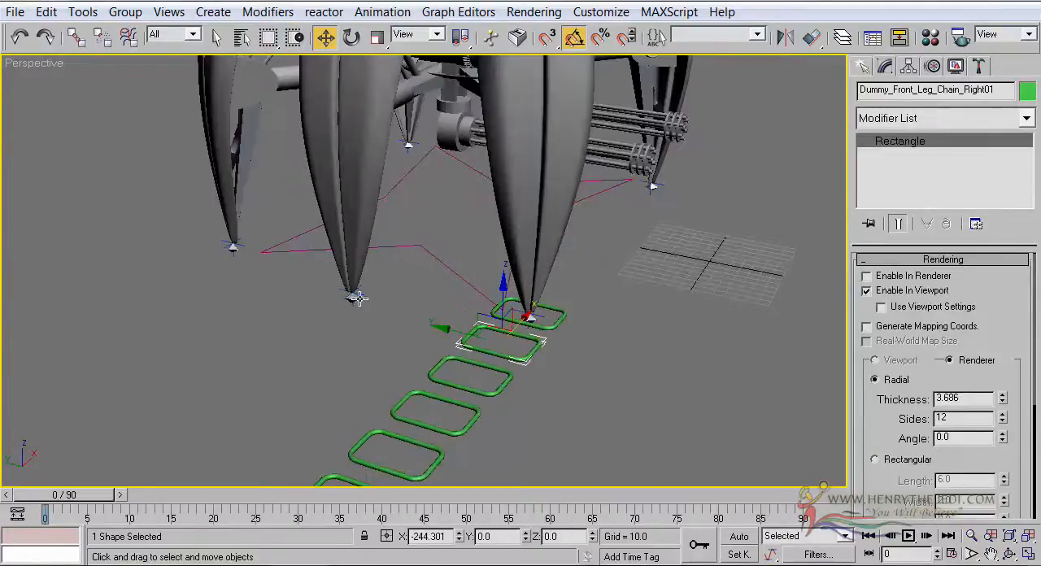
pyautogui.scroll(3, 423, 285)
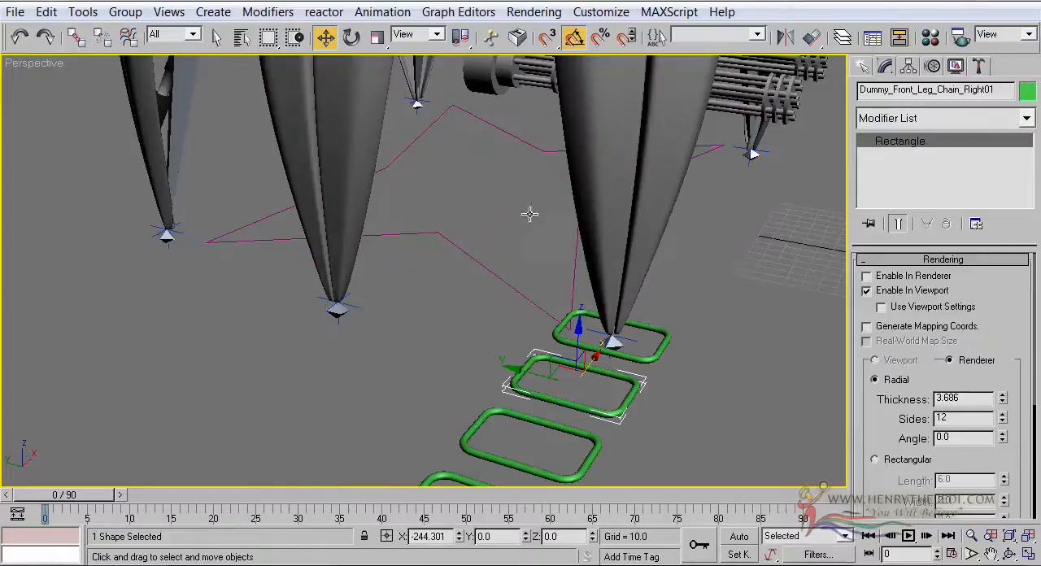
pyautogui.click(811, 37)
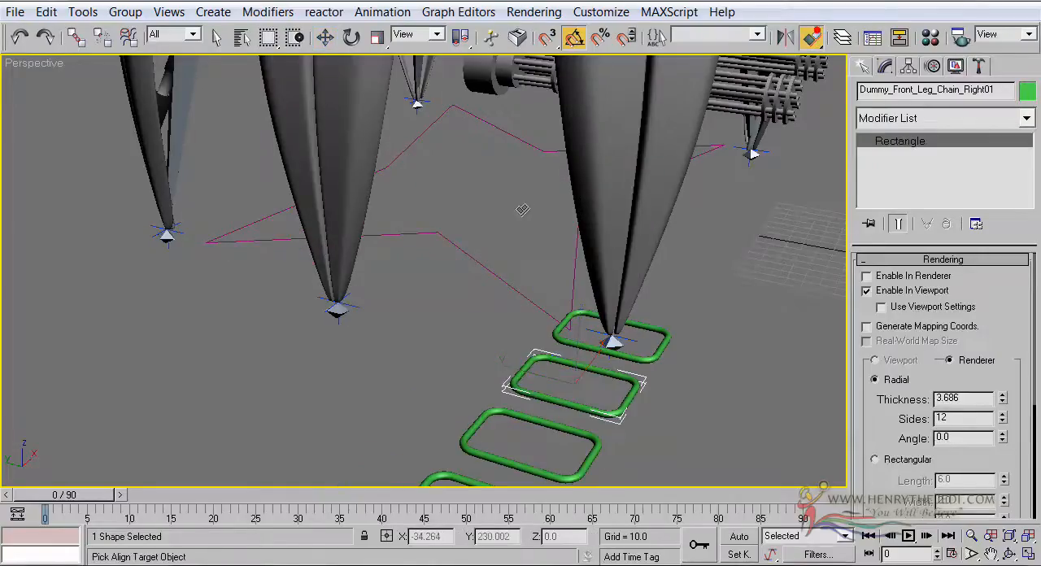
pyautogui.click(335, 307)
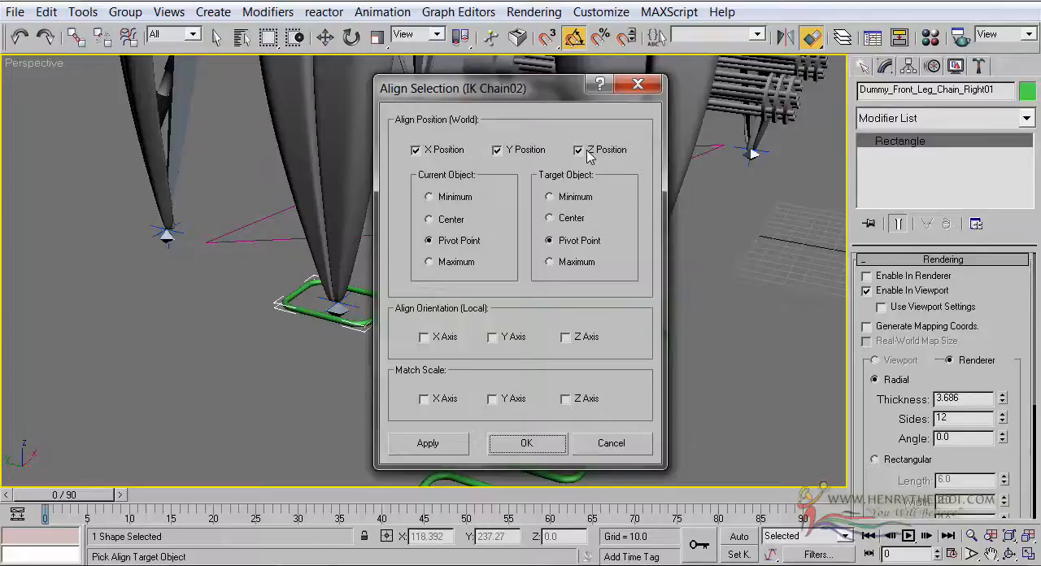
pyautogui.click(526, 443)
# Rename the rectangle at the right middle leg as Dummy_Middle_Leg_Chain_Right
pyautogui.scroll(5, 537, 378)
pyautogui.scroll(-2, 556, 382)
pyautogui.moveTo(548, 376); pyautogui.dragTo(464, 365, button='middle')
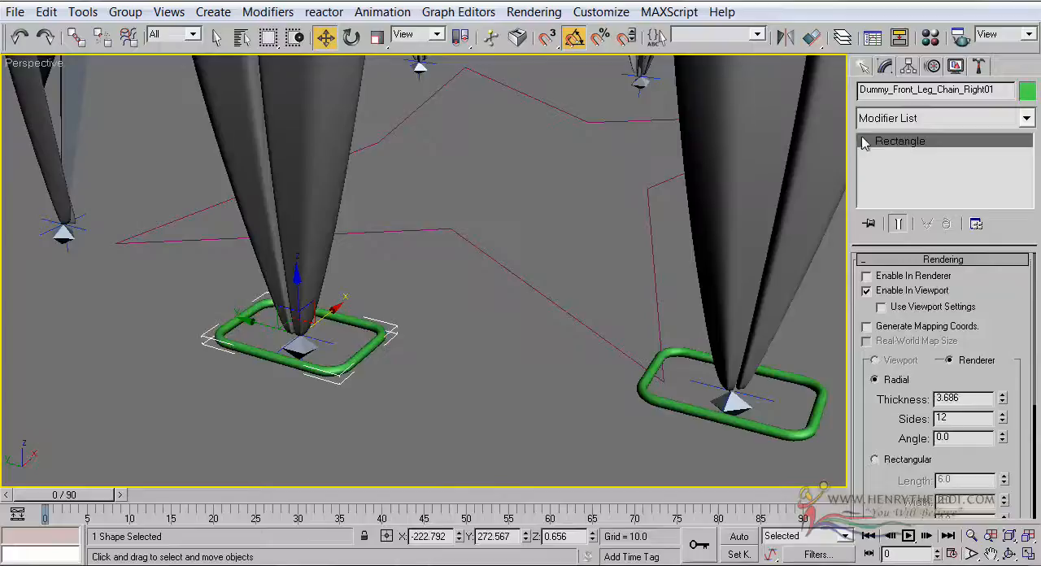
pyautogui.doubleClick(993, 91)
pyautogui.write('Dum_Middle_Leg_Chain_Right')
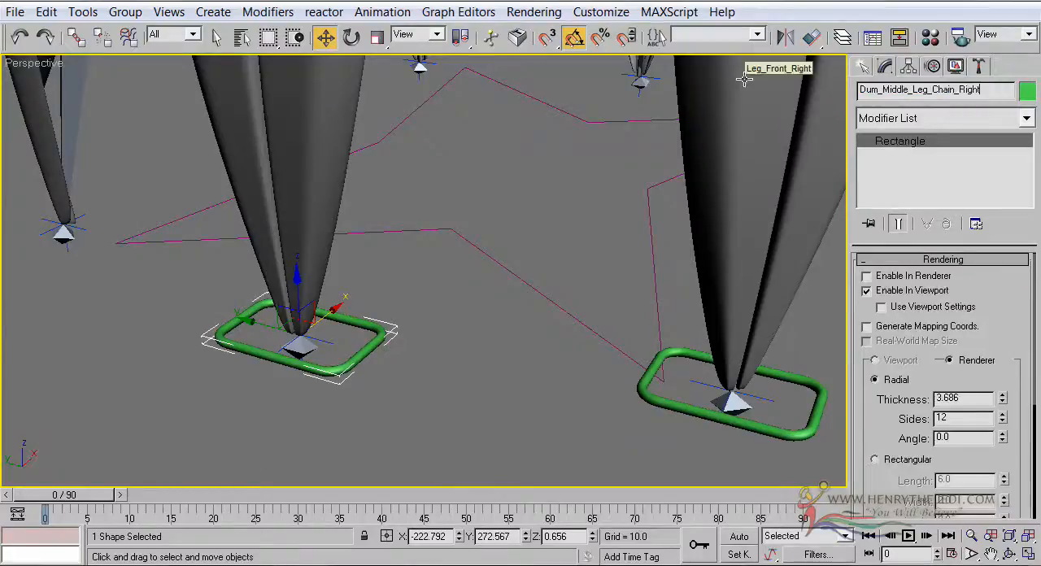
pyautogui.click(875, 89)
pyautogui.write('my')
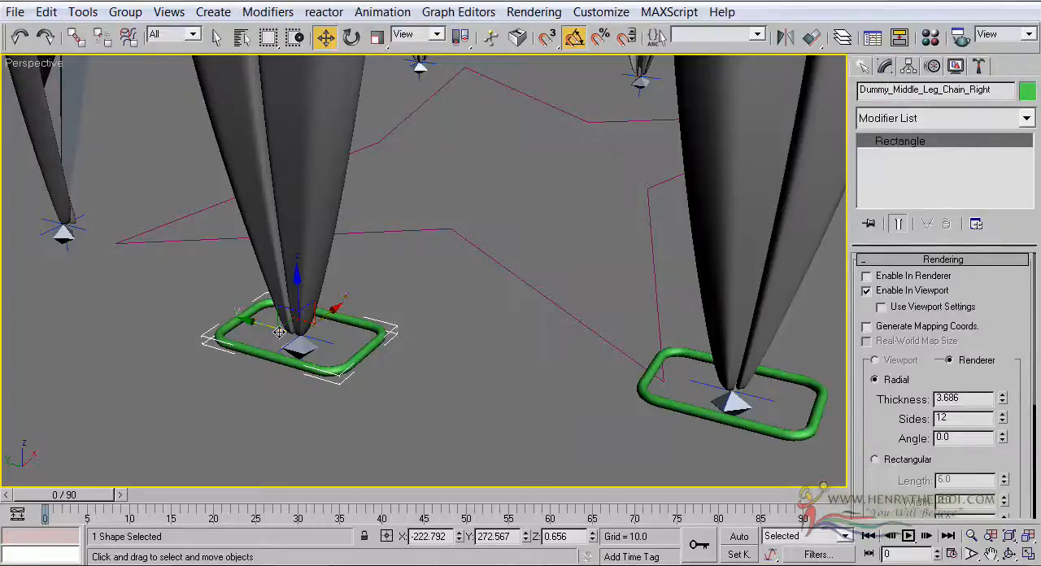
# Align the nearest spare rectangle to IK Chain03 at the right rear leg's tip, matching pivot points in X, Y and Z
pyautogui.scroll(-5, 423, 231)
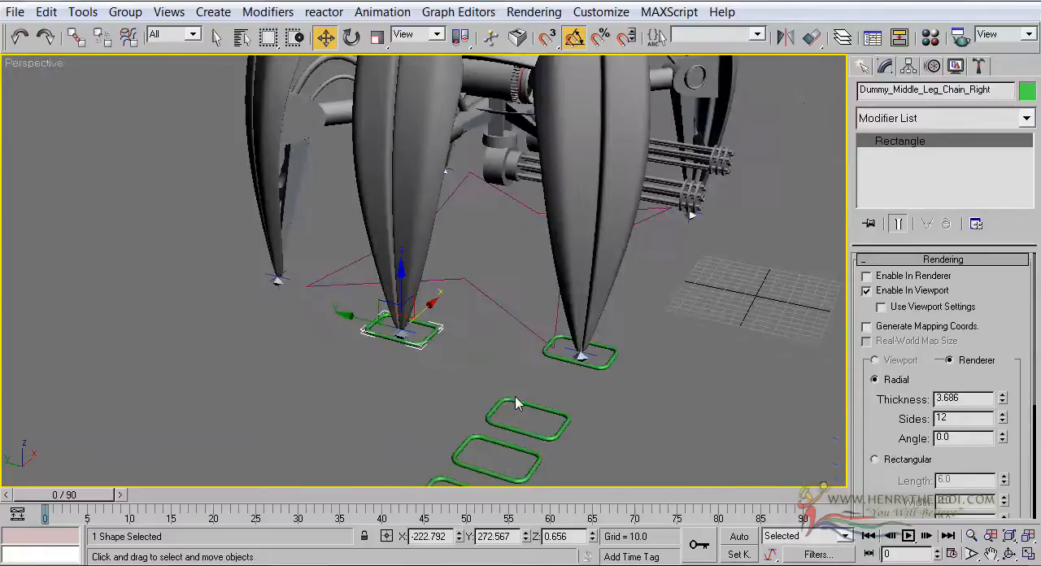
pyautogui.click(515, 399)
pyautogui.click(811, 37)
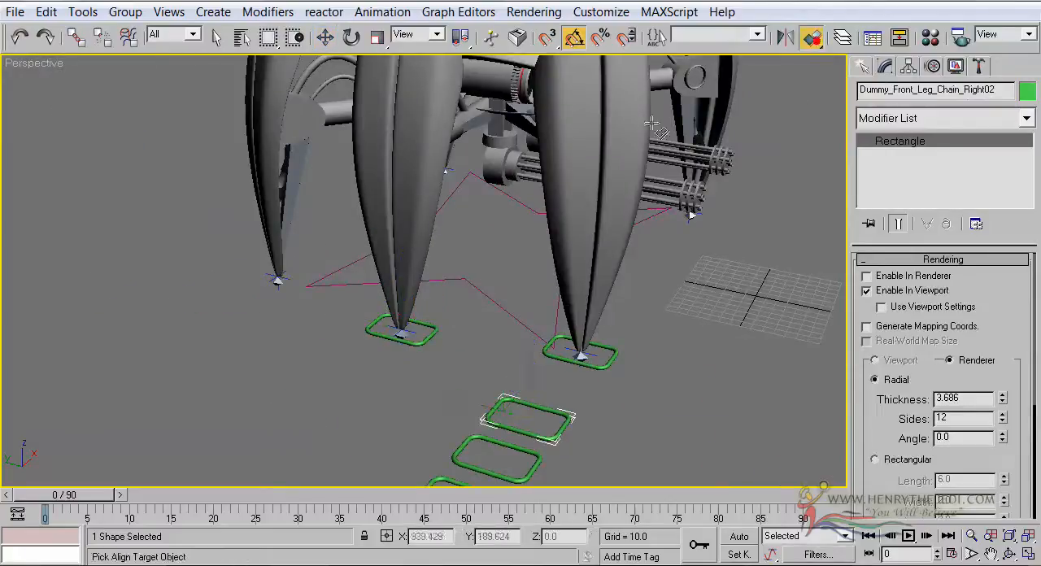
pyautogui.click(277, 280)
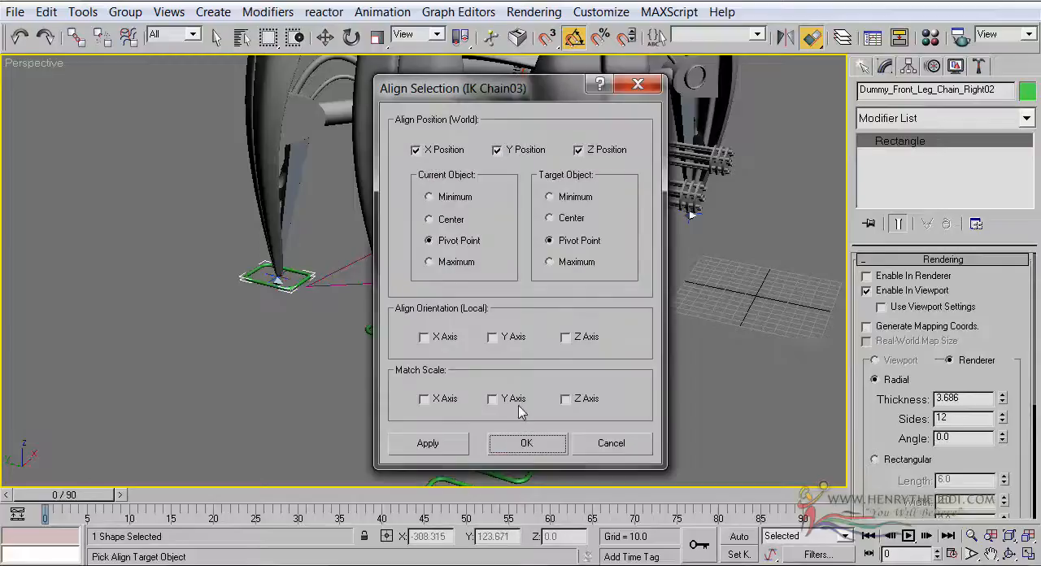
pyautogui.click(518, 441)
# Rename the rectangle at the right rear leg as Dummy_Rear_Leg_Chain_Right
pyautogui.scroll(3, 310, 251)
pyautogui.moveTo(308, 250); pyautogui.dragTo(309, 308, button='middle')
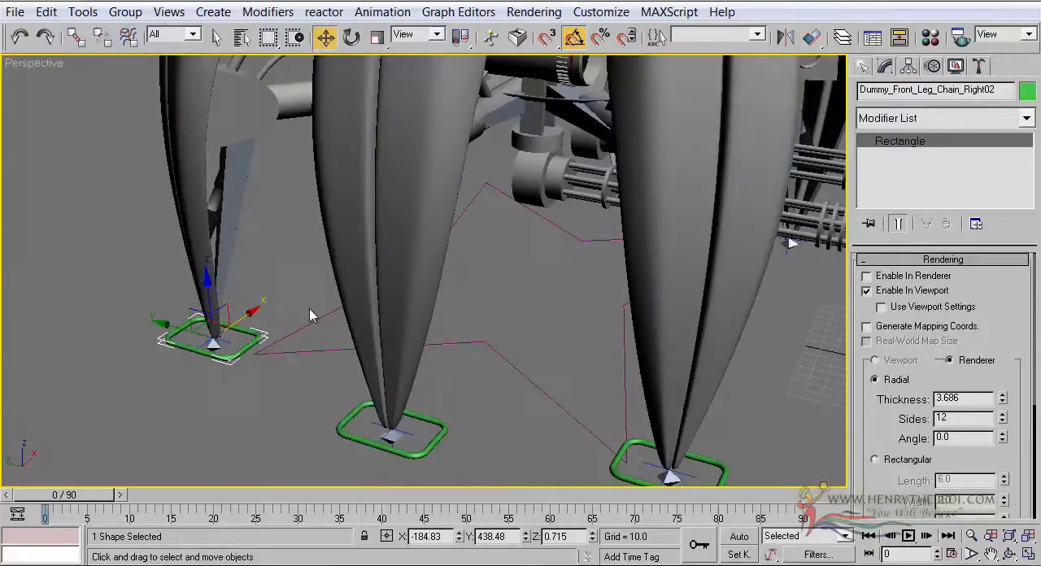
pyautogui.click(968, 95)
pyautogui.write('Dummy_Rear_Leg_Chain_Right')
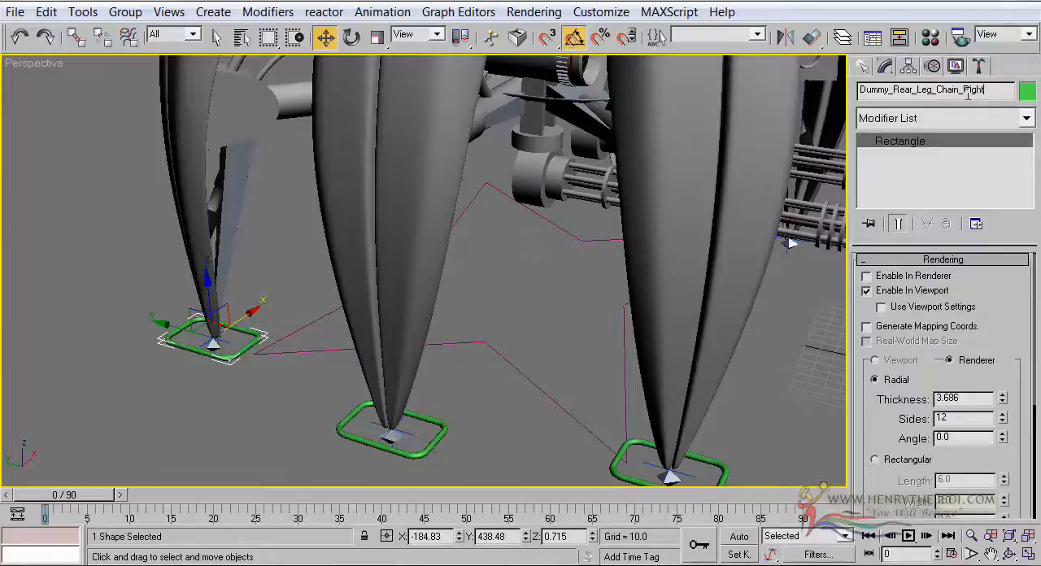
pyautogui.moveTo(708, 248); pyautogui.dragTo(672, 253, button='middle')
pyautogui.scroll(-4, 671, 253)
pyautogui.scroll(2, 668, 253)
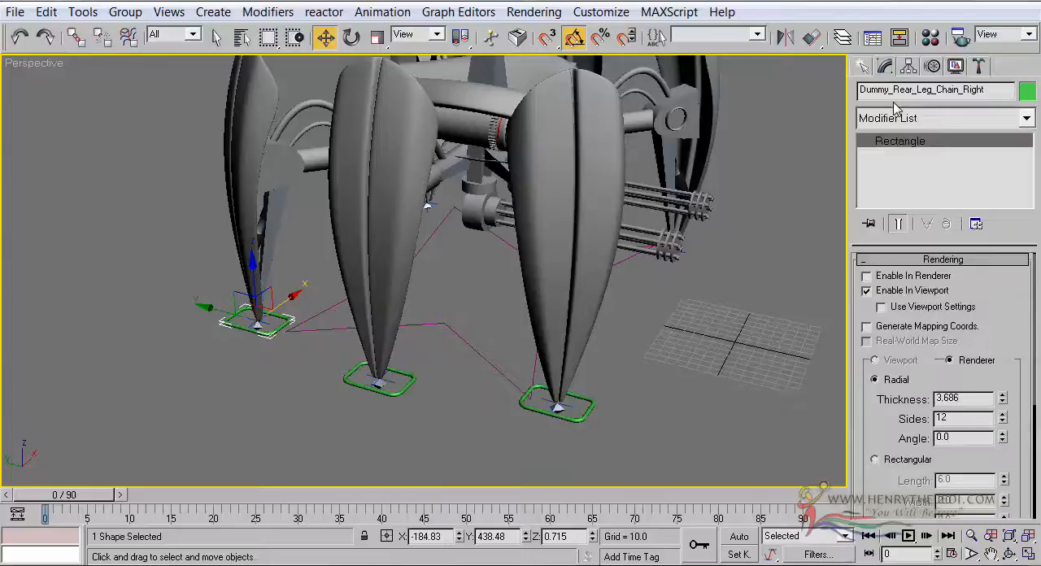
# Align the nearest of the three spare rectangles to the IK goal at the left front leg's tip
pyautogui.moveTo(510, 315); pyautogui.dragTo(501, 310, button='middle')
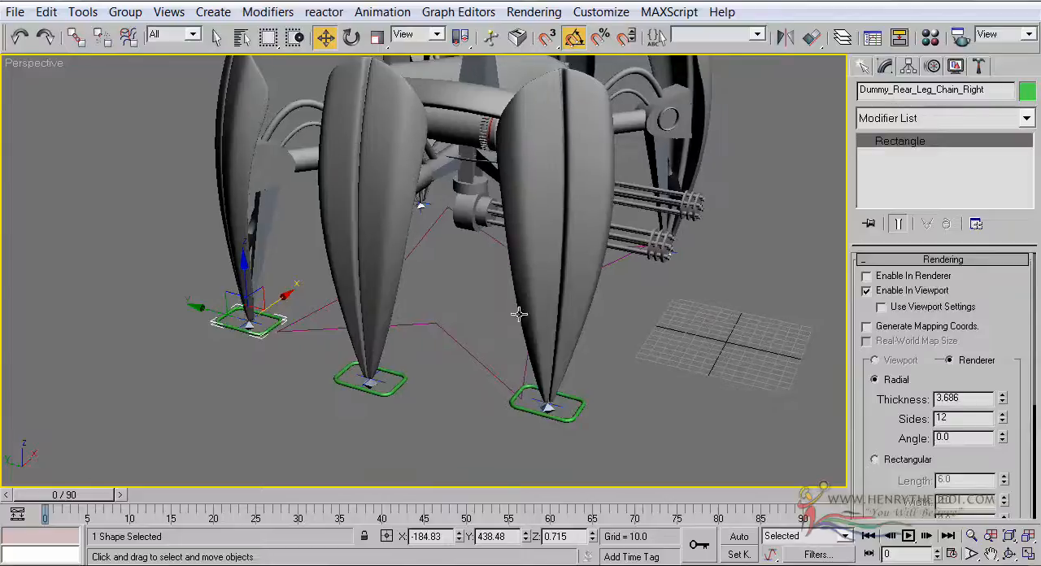
pyautogui.click(1008, 554)
pyautogui.moveTo(479, 228); pyautogui.dragTo(365, 234)
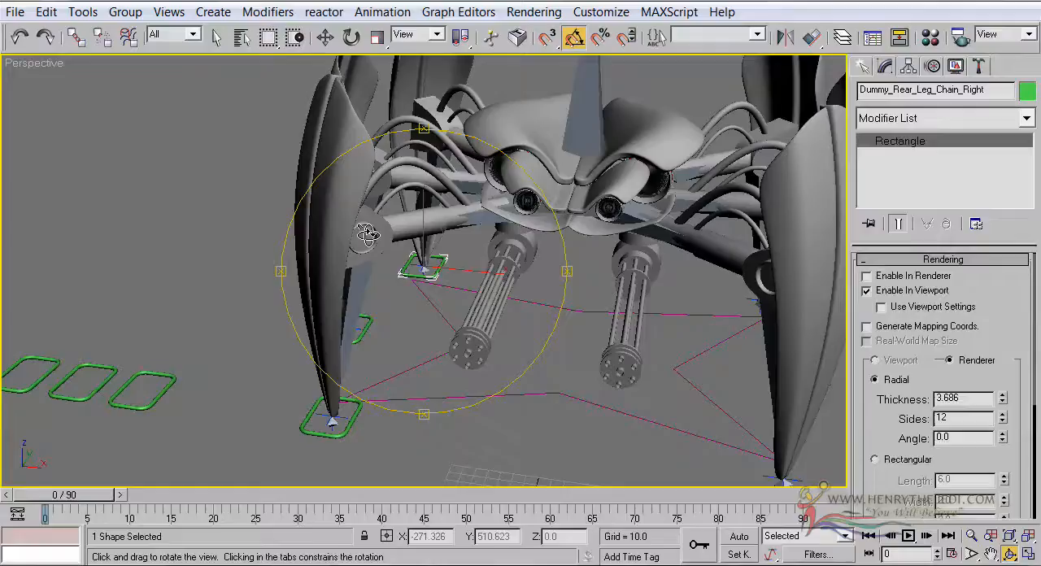
pyautogui.scroll(-3, 356, 231)
pyautogui.moveTo(428, 231); pyautogui.dragTo(493, 223)
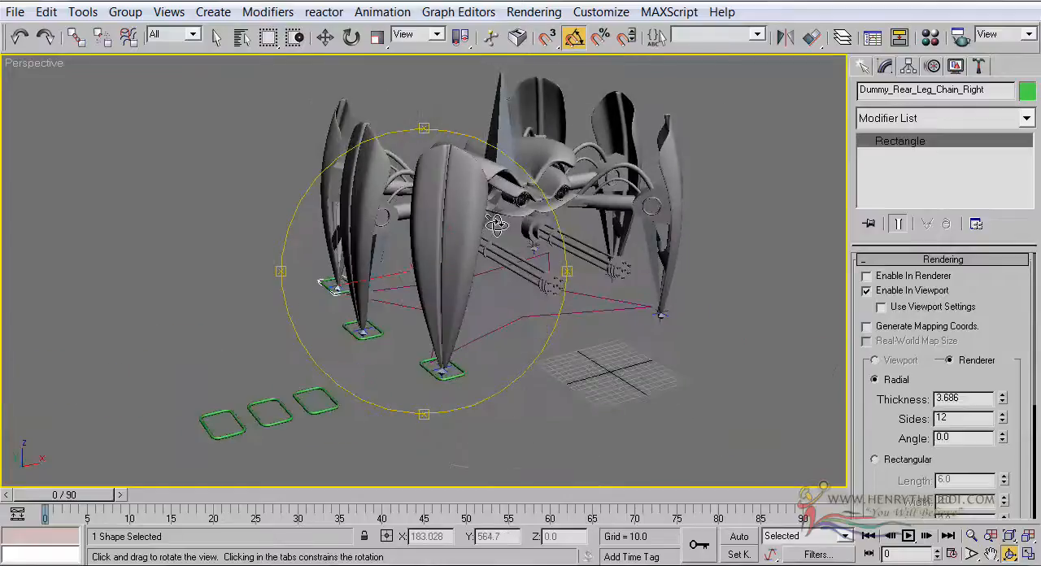
pyautogui.click(218, 37)
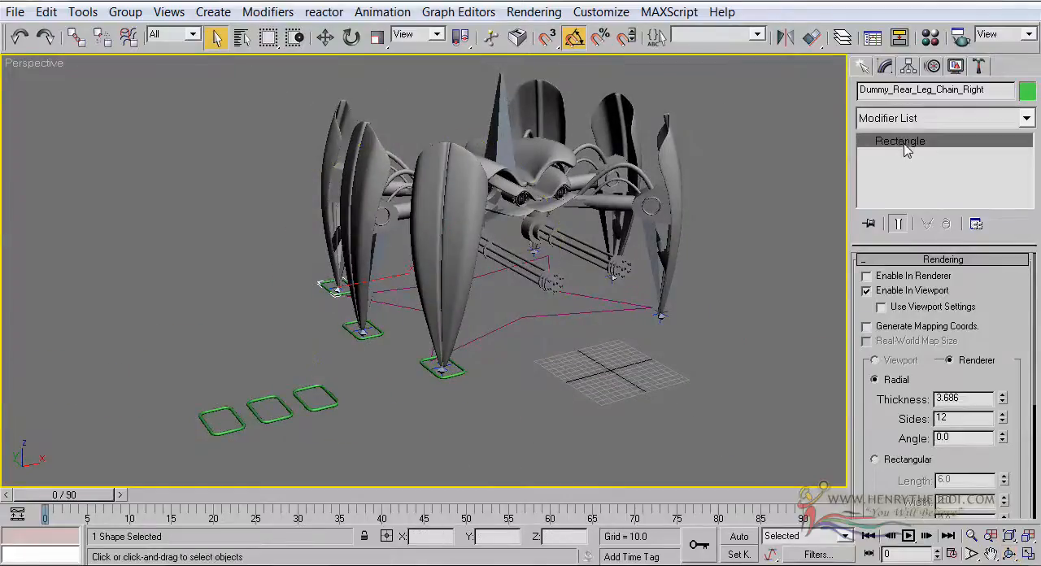
pyautogui.moveTo(756, 285); pyautogui.dragTo(713, 267, button='middle')
pyautogui.scroll(3, 748, 275)
pyautogui.scroll(-3, 714, 269)
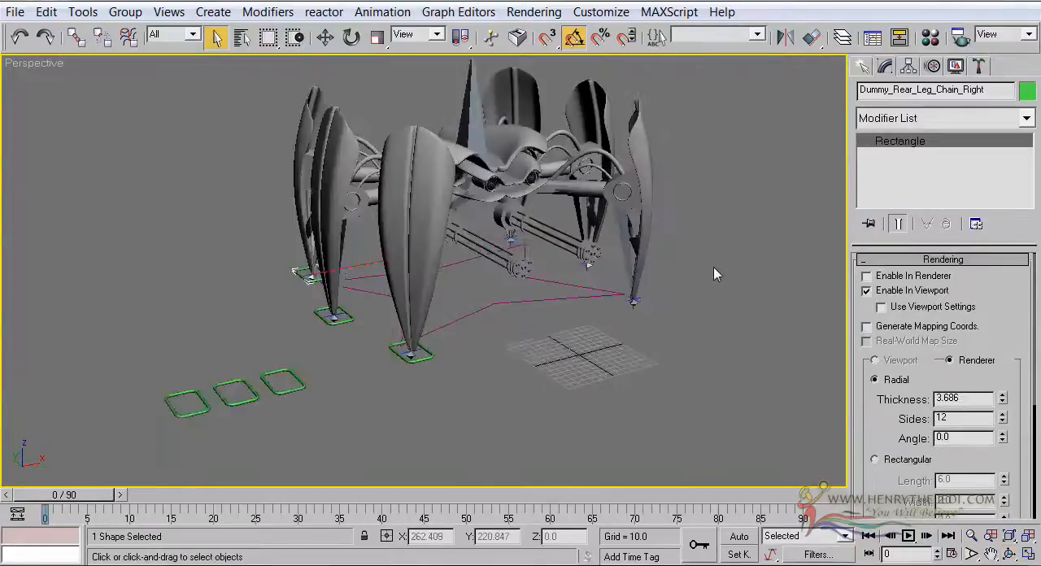
pyautogui.click(421, 417)
pyautogui.click(294, 380)
pyautogui.click(812, 38)
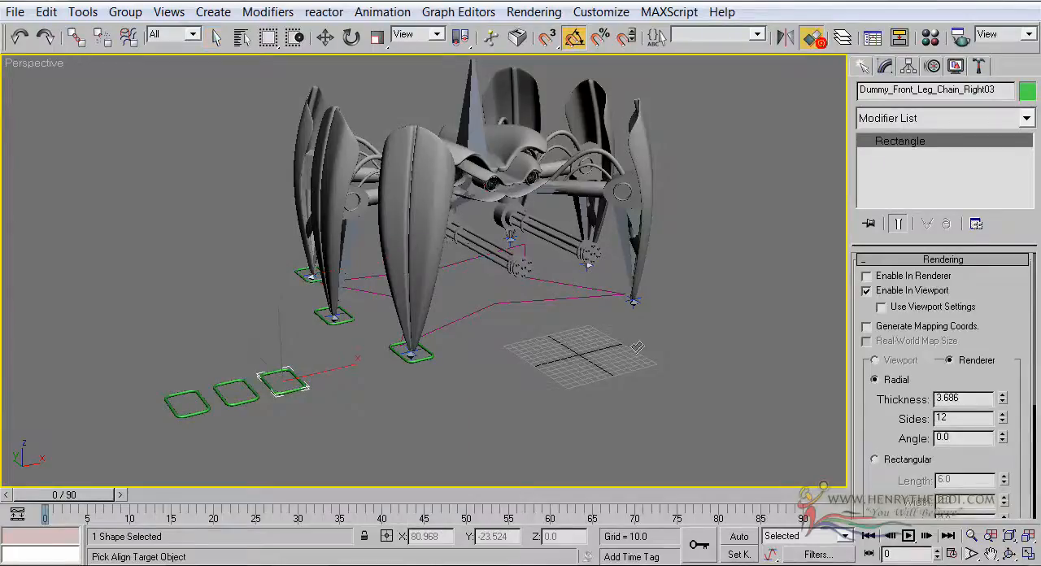
pyautogui.scroll(5, 514, 311)
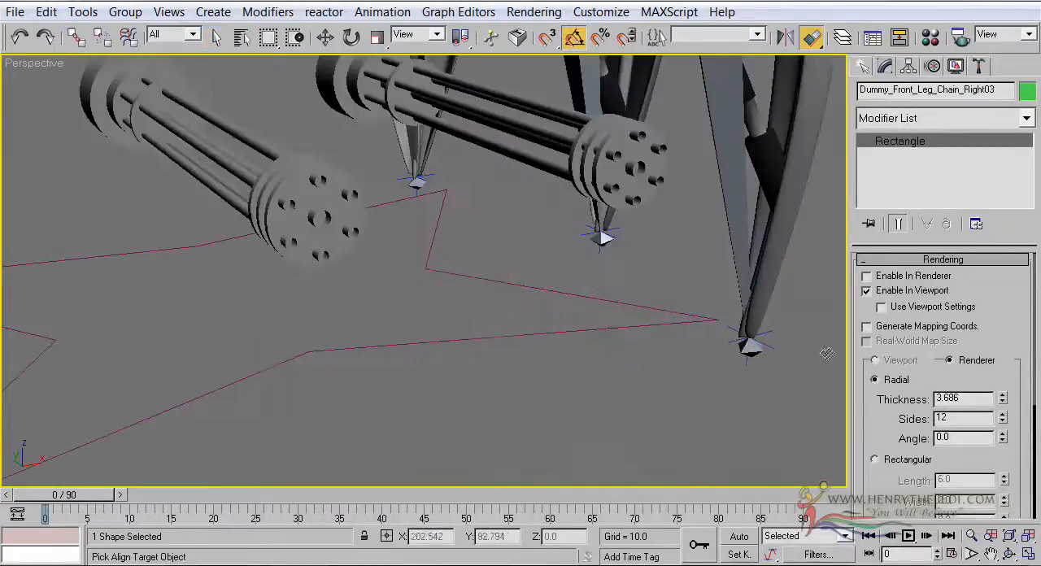
pyautogui.click(731, 333)
pyautogui.click(526, 443)
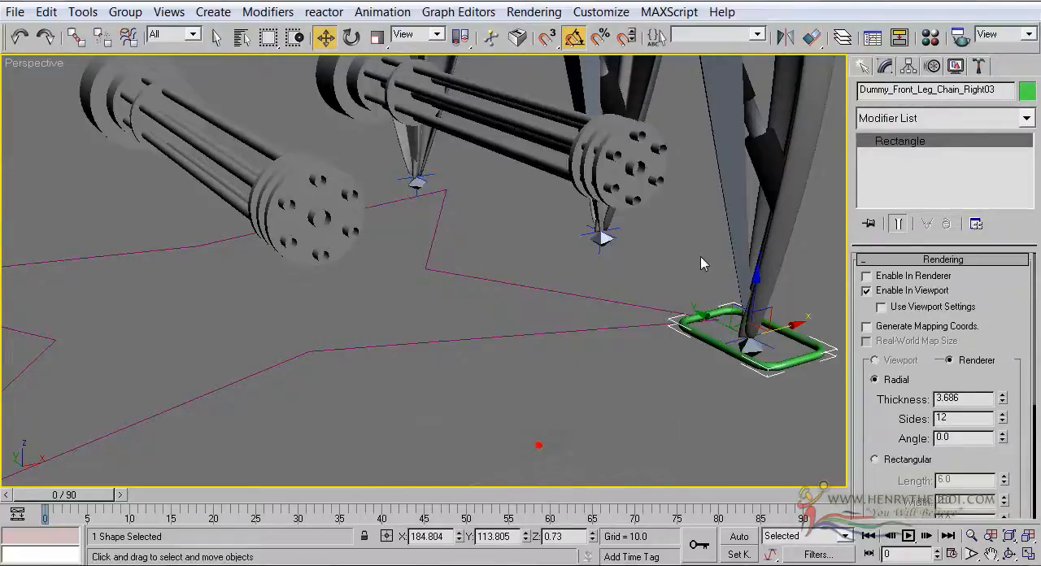
# Rename the rectangle at the left front leg as Dummy_Front_Leg_Chain_Left
pyautogui.moveTo(700, 256); pyautogui.dragTo(457, 278, button='middle')
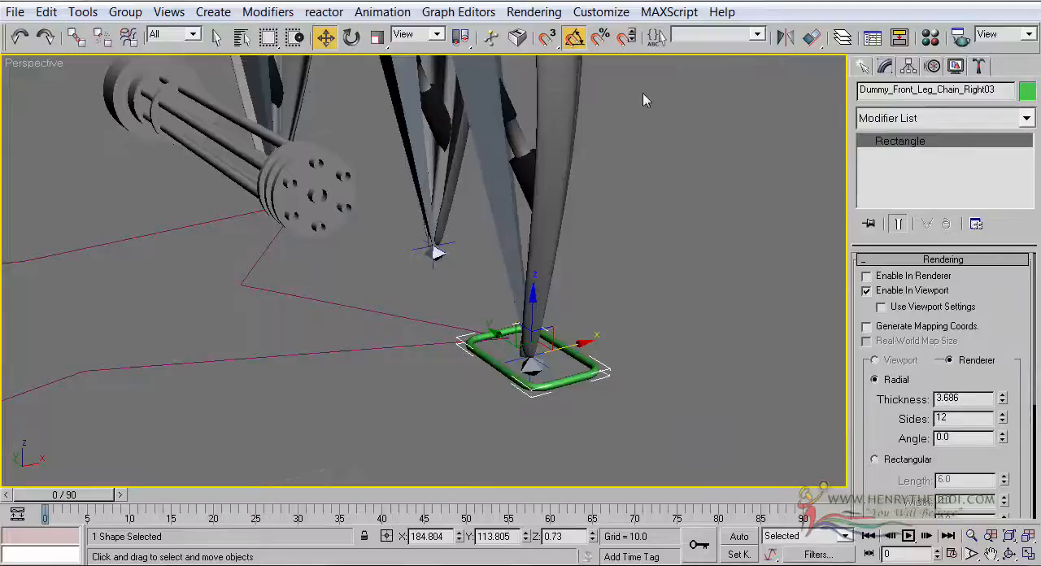
pyautogui.click(946, 96)
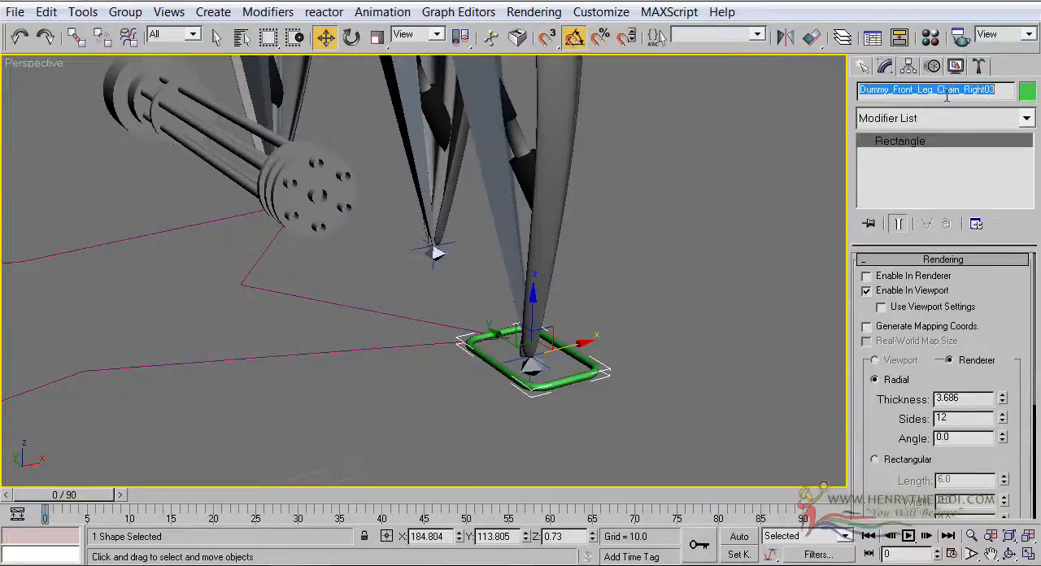
pyautogui.write('Dummy_Front_Leg_Chain_Left')
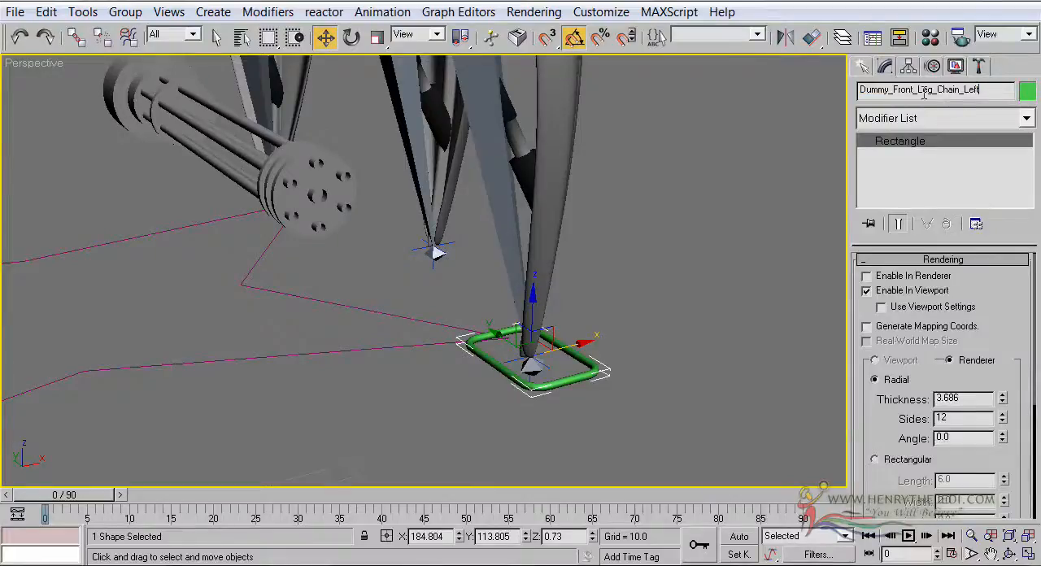
# Select the right and left front legs' rectangles in turn to compare their names
pyautogui.moveTo(521, 308); pyautogui.dragTo(687, 301, button='middle')
pyautogui.scroll(-4, 622, 348)
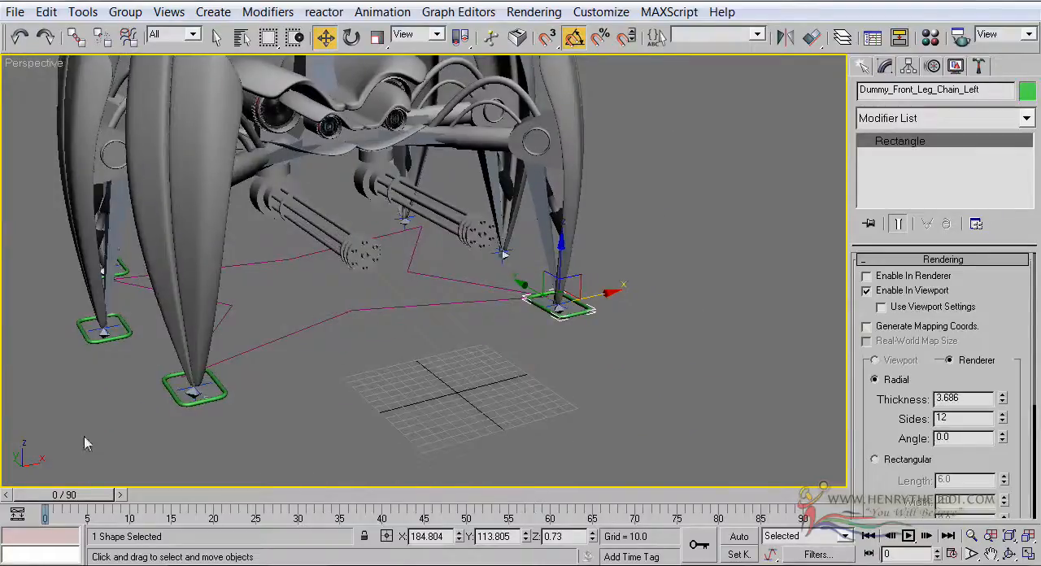
pyautogui.click(225, 397)
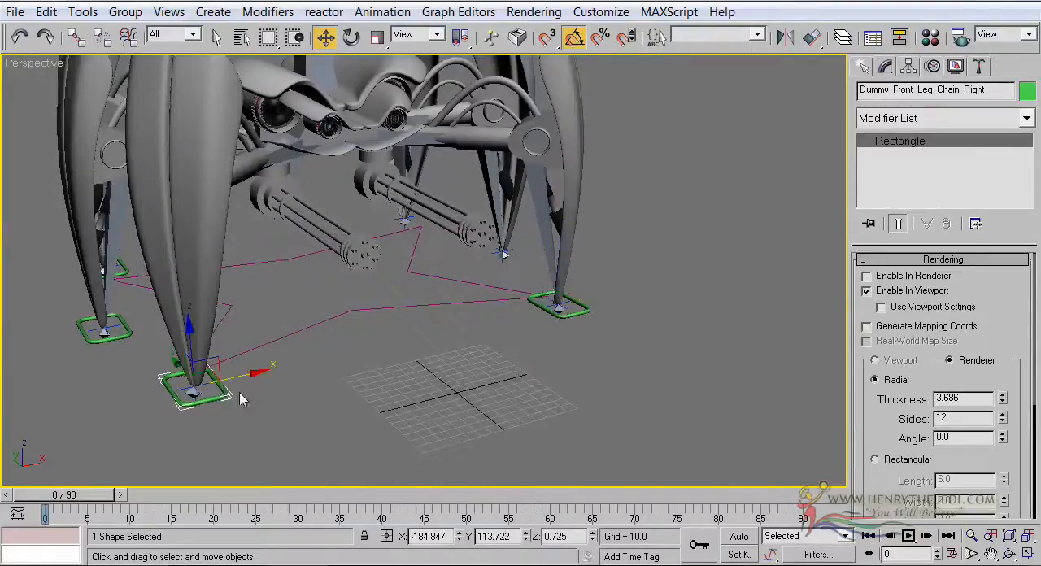
pyautogui.click(579, 309)
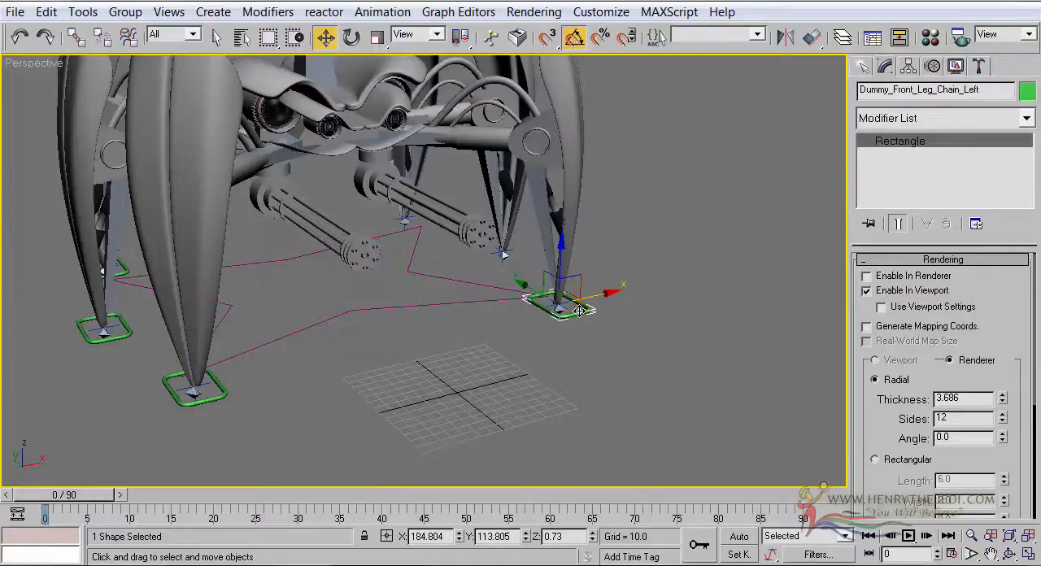
pyautogui.moveTo(579, 310); pyautogui.dragTo(695, 300, button='middle')
pyautogui.scroll(-3, 695, 301)
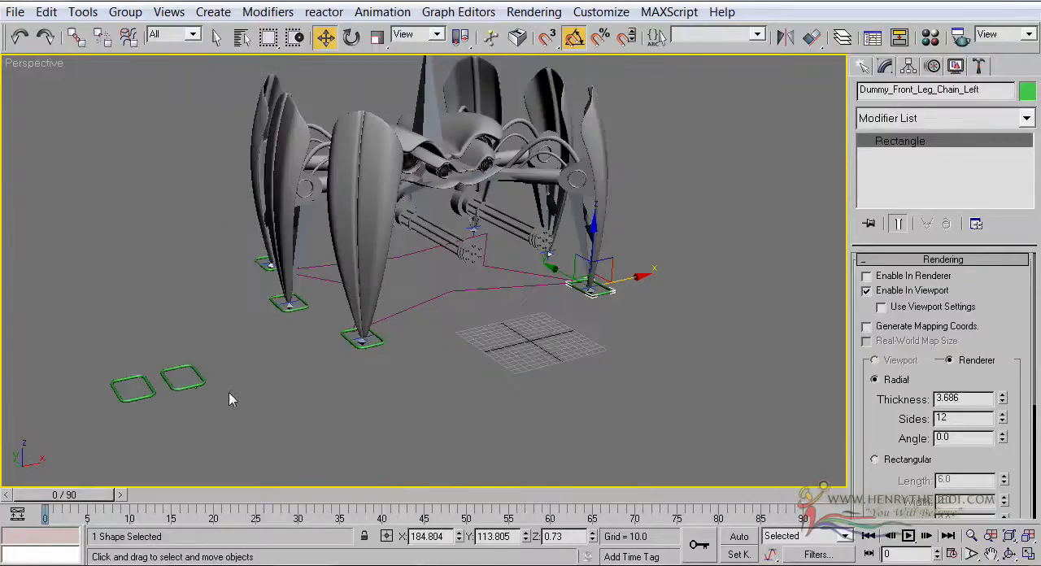
# Align the nearer of the two spare rectangles to the IK goal at the left middle leg's tip
pyautogui.click(191, 386)
pyautogui.click(811, 36)
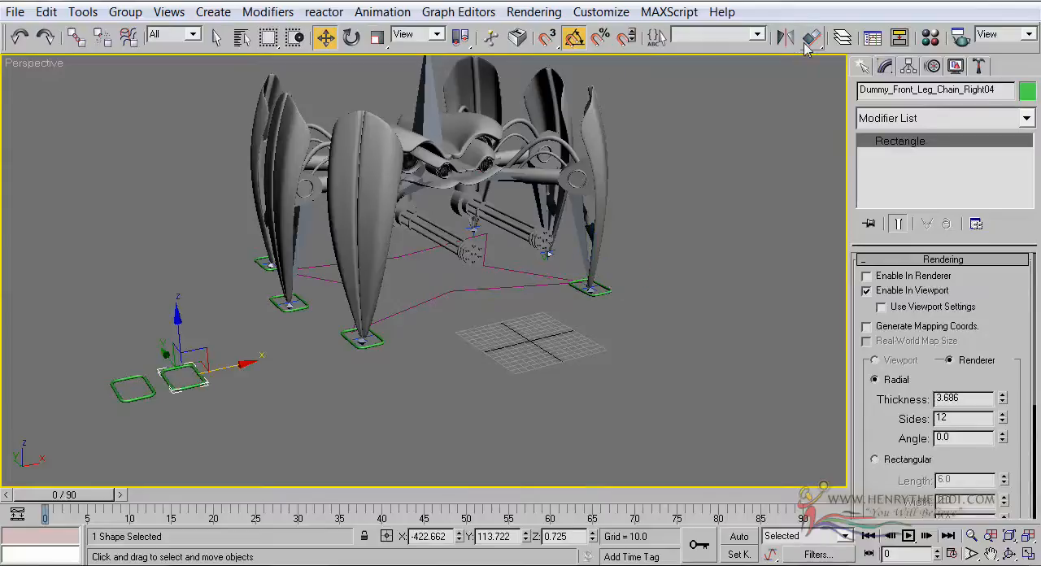
pyautogui.scroll(5, 561, 273)
pyautogui.moveTo(561, 273); pyautogui.dragTo(241, 379, button='middle')
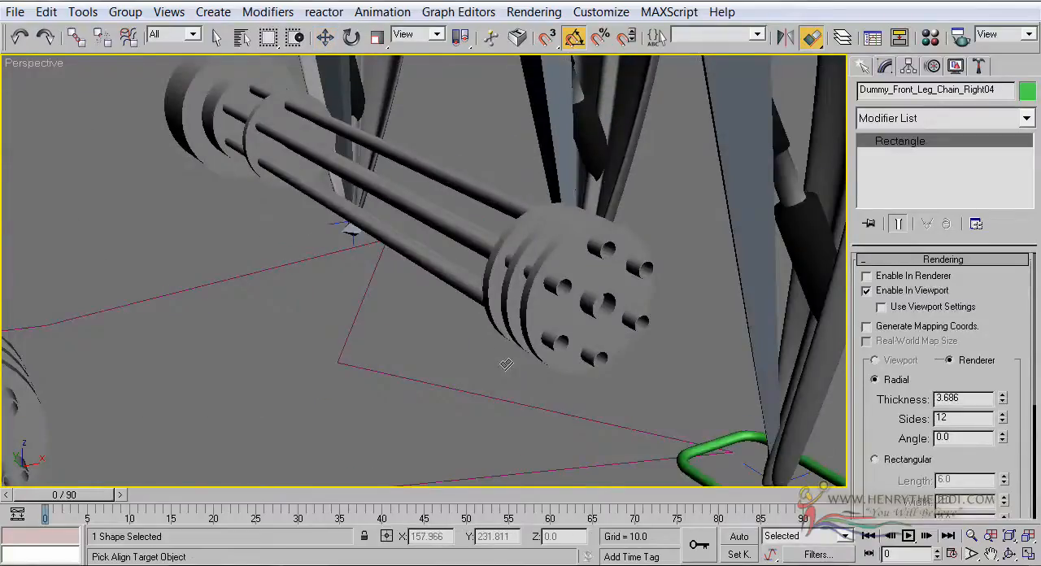
pyautogui.moveTo(506, 365); pyautogui.dragTo(331, 317, button='middle')
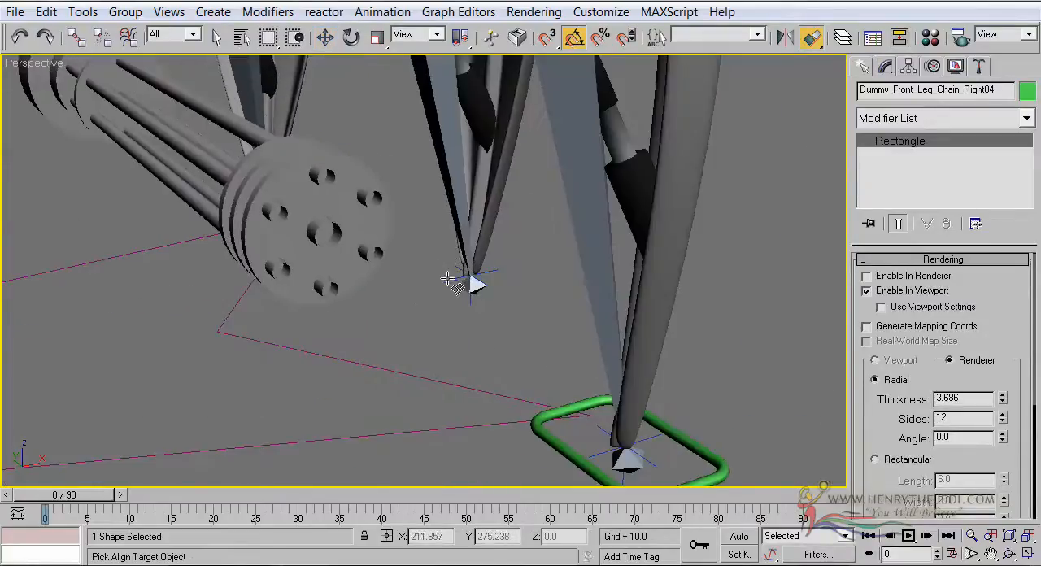
pyautogui.click(446, 278)
pyautogui.click(508, 442)
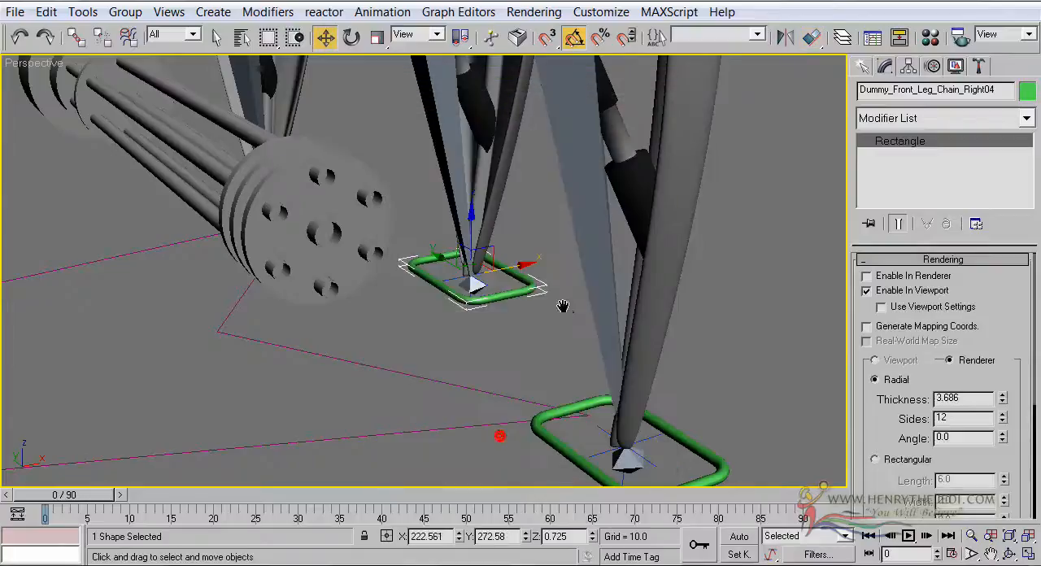
# Rename the rectangle at the left middle leg as Dummy_Middle_Leg_Chain_Left
pyautogui.moveTo(547, 318); pyautogui.dragTo(544, 345, button='middle')
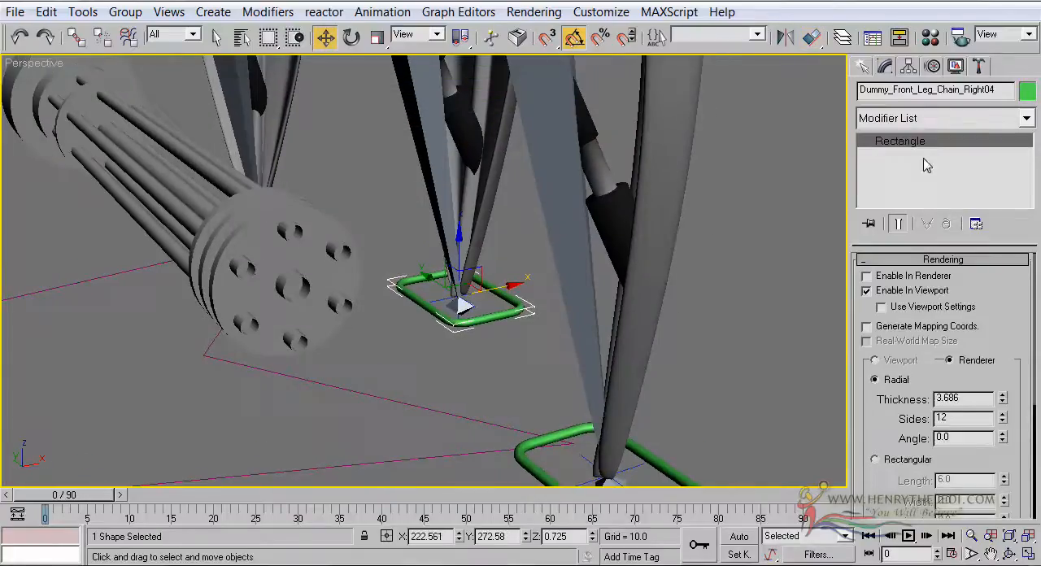
pyautogui.doubleClick(918, 93)
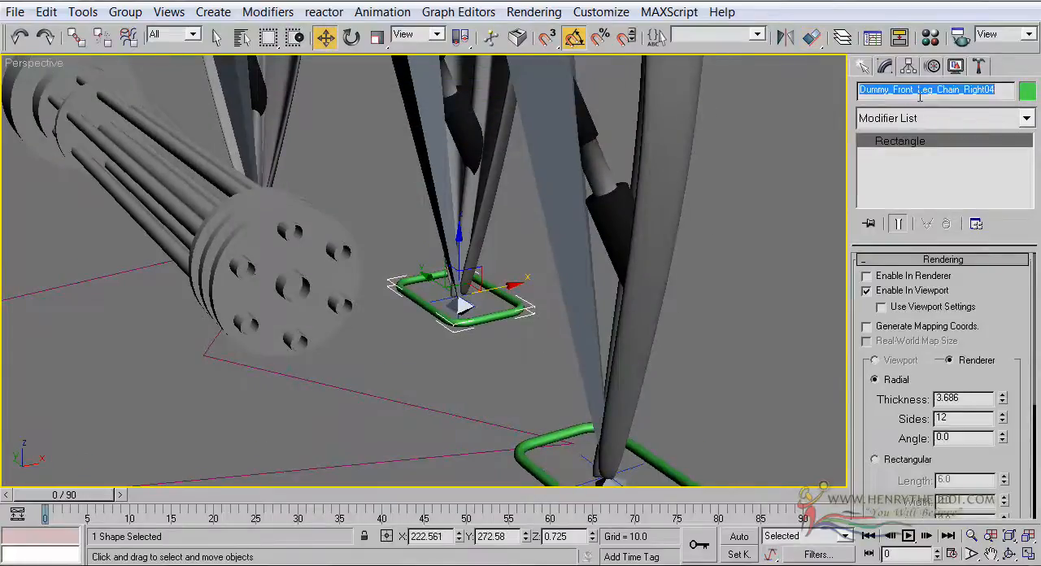
pyautogui.write('Dummy_Middle_Leg_Chain_Left')
pyautogui.moveTo(232, 315); pyautogui.dragTo(924, 193, button='middle')
pyautogui.scroll(-5, 472, 295)
pyautogui.moveTo(471, 295); pyautogui.dragTo(563, 208, button='middle')
pyautogui.scroll(3, 646, 236)
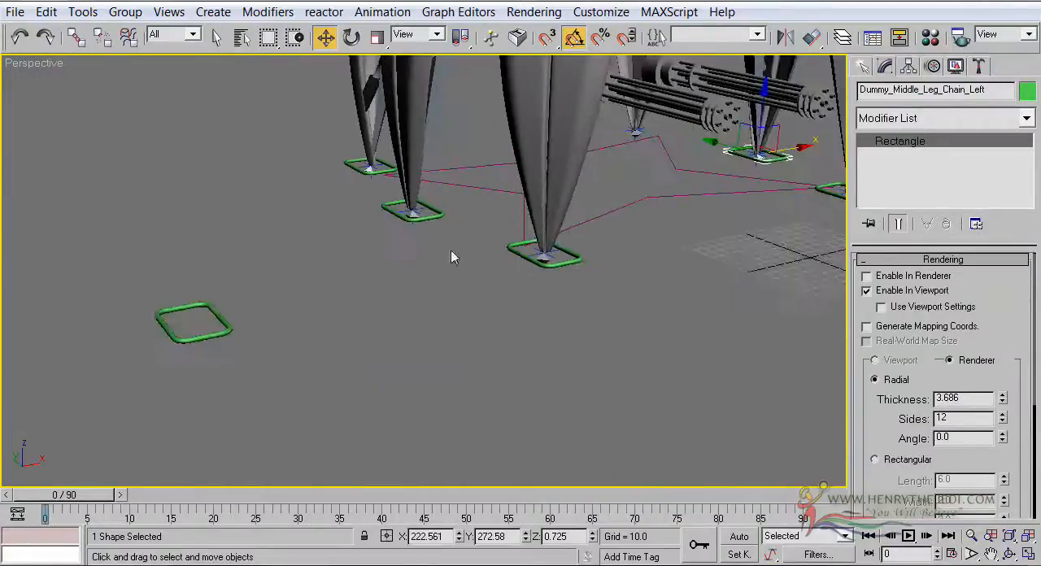
# Rename the remaining spare rectangle as Dummy_Rear_Leg_Chain_Left
pyautogui.click(216, 331)
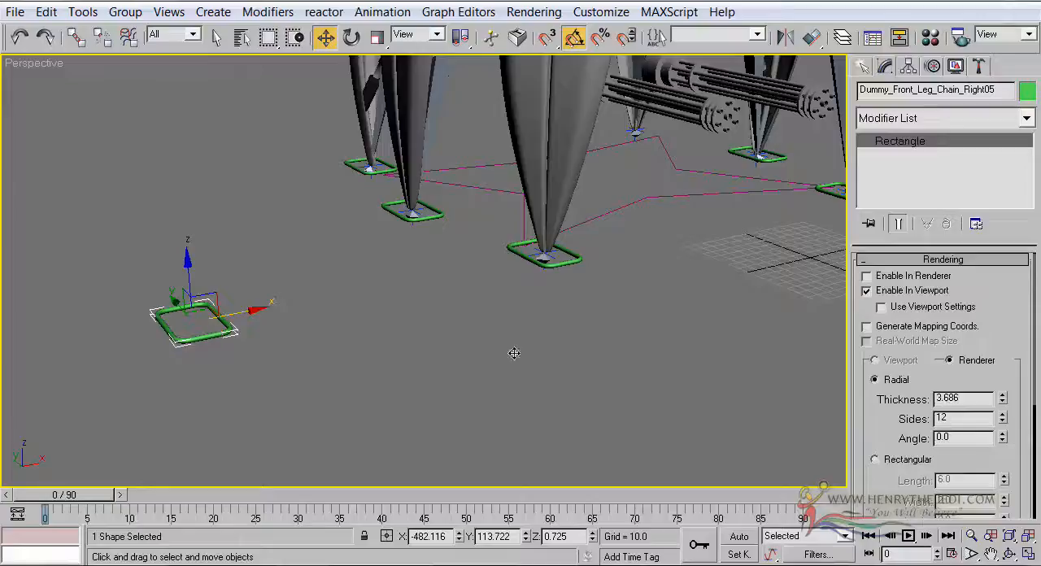
pyautogui.doubleClick(901, 92)
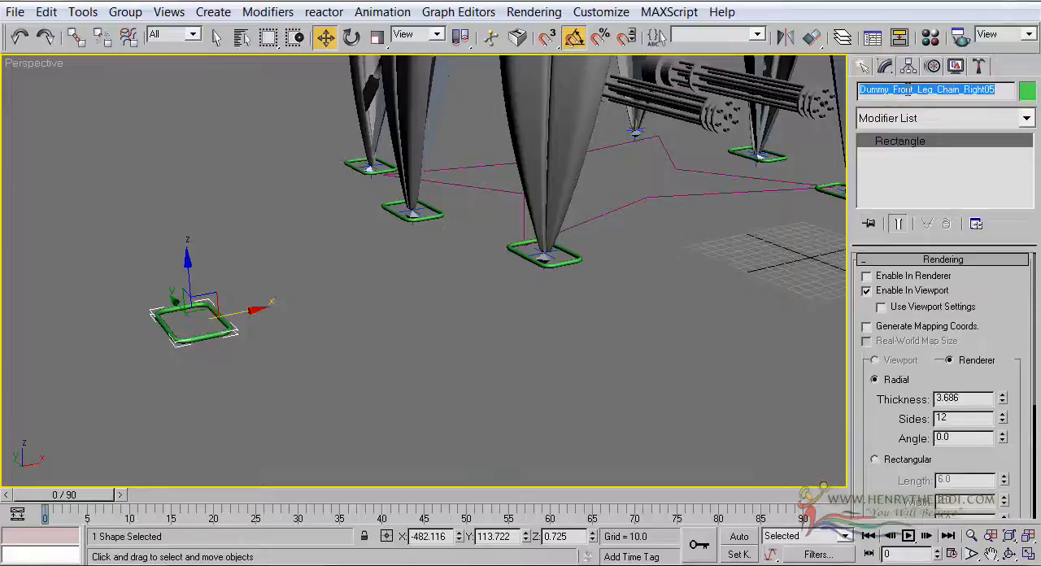
pyautogui.write('Dummy_Rear_Leg_Chain_Left')
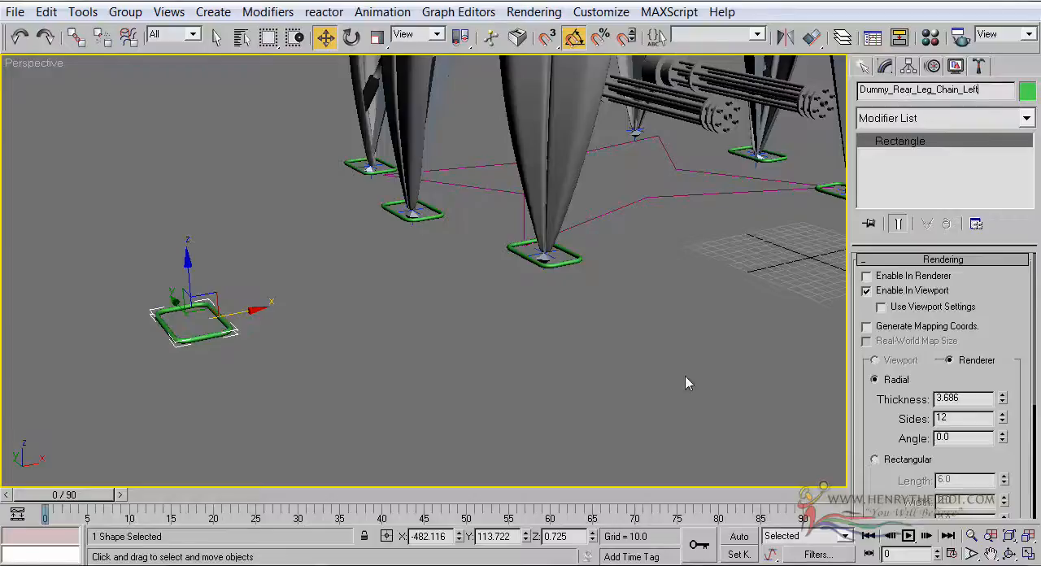
# Align the Dummy_Rear_Leg_Chain_Left rectangle to the IK goal at the left rear leg's tip, pivot point to pivot point on X, Y and Z
pyautogui.moveTo(686, 384); pyautogui.dragTo(675, 367, button='middle')
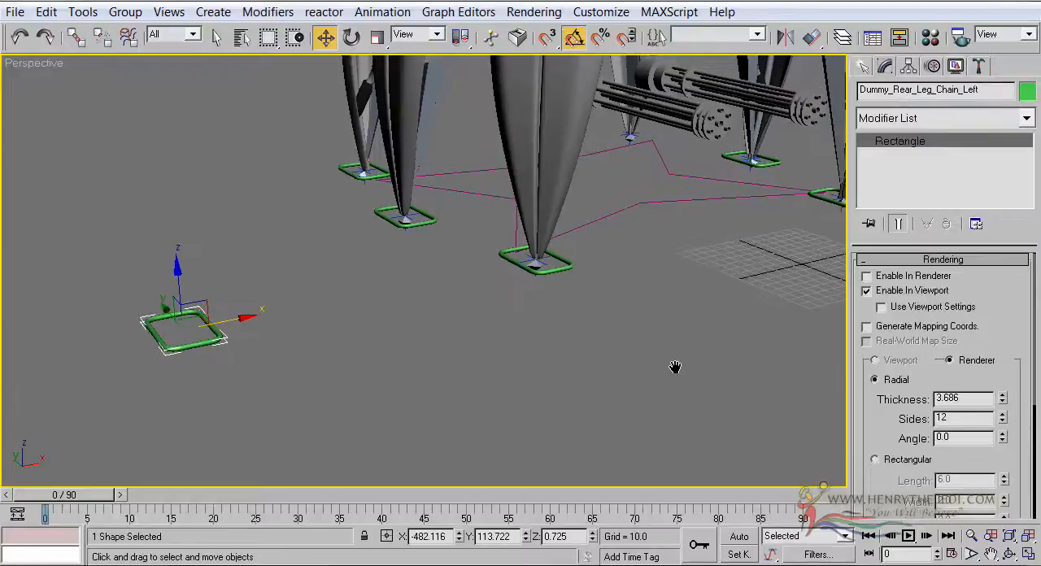
pyautogui.click(809, 39)
pyautogui.scroll(5, 748, 90)
pyautogui.moveTo(749, 90); pyautogui.dragTo(978, 401, button='middle')
pyautogui.scroll(-5, 979, 401)
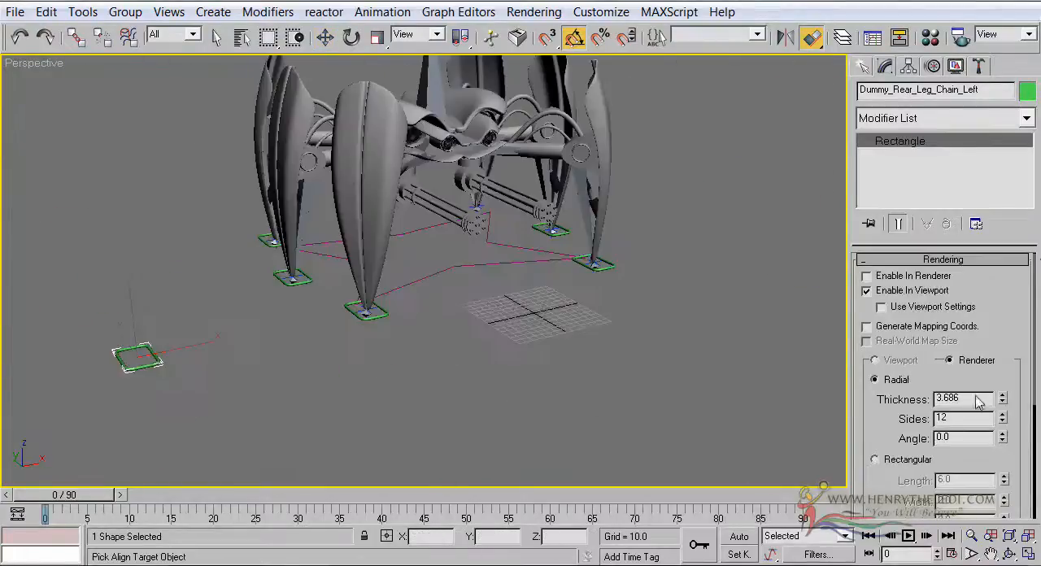
pyautogui.scroll(4, 1040, 232)
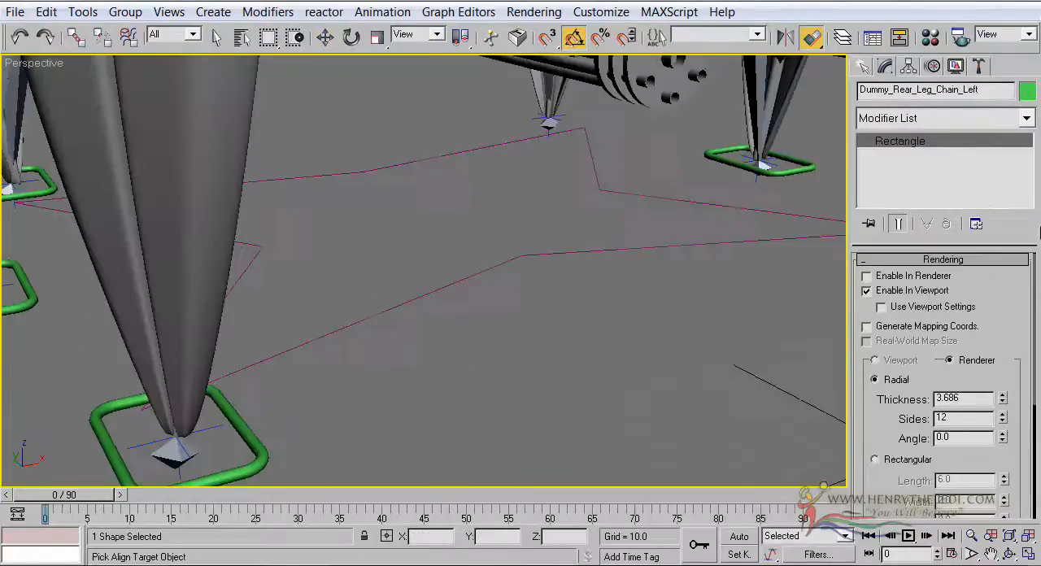
pyautogui.click(530, 119)
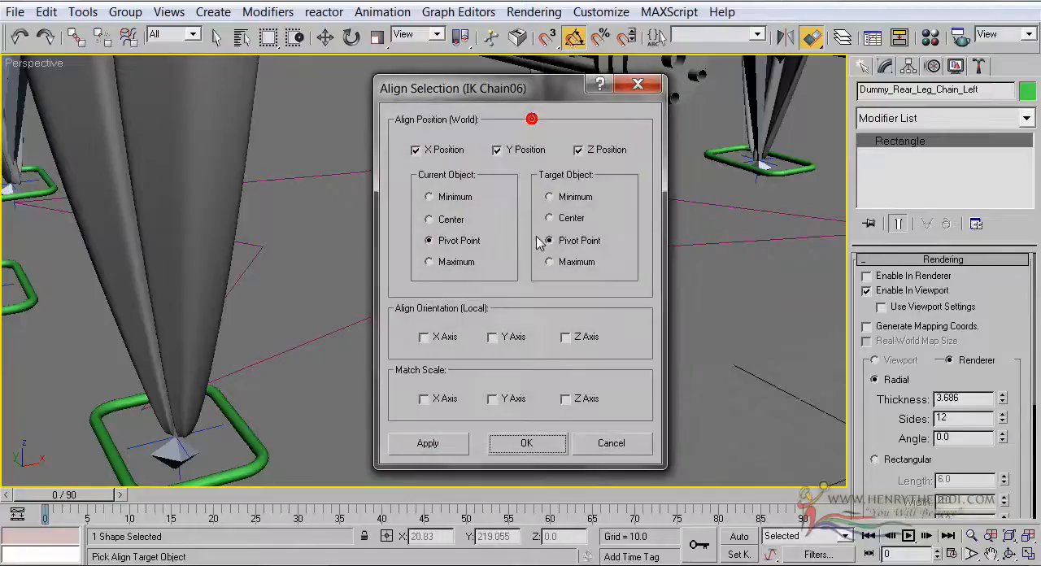
pyautogui.click(527, 443)
# Examine the placement of the green rectangles at the six leg tips from several angles
pyautogui.scroll(-5, 524, 439)
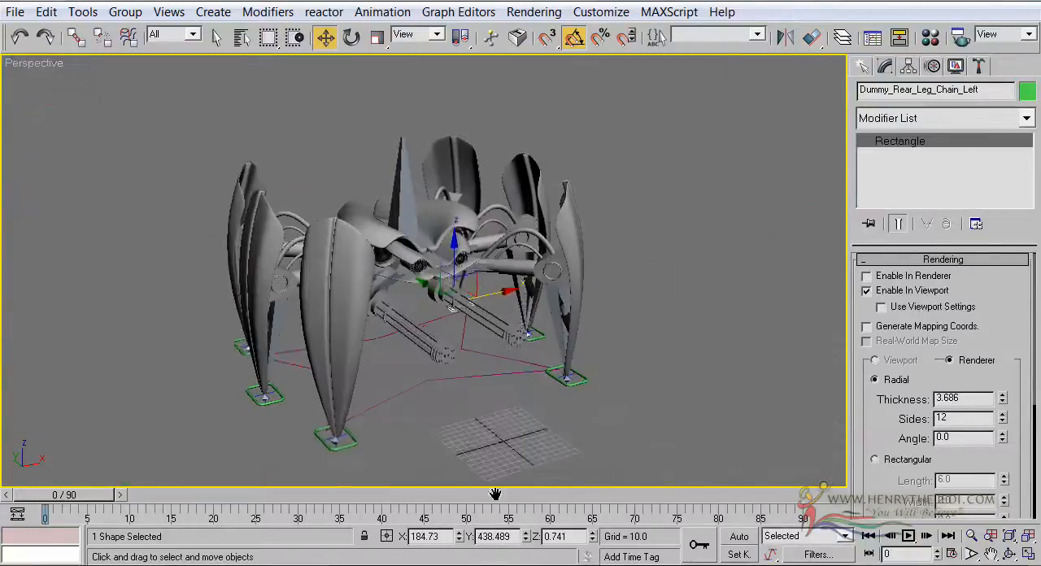
pyautogui.scroll(3, 504, 455)
pyautogui.moveTo(515, 450); pyautogui.dragTo(511, 431, button='middle')
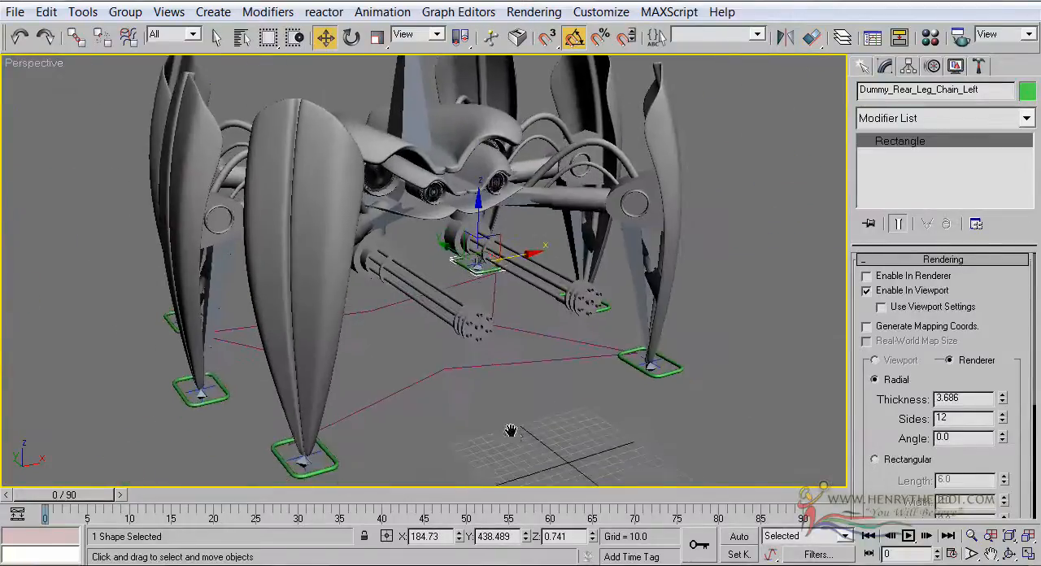
pyautogui.click(1009, 553)
pyautogui.moveTo(585, 370); pyautogui.dragTo(419, 302)
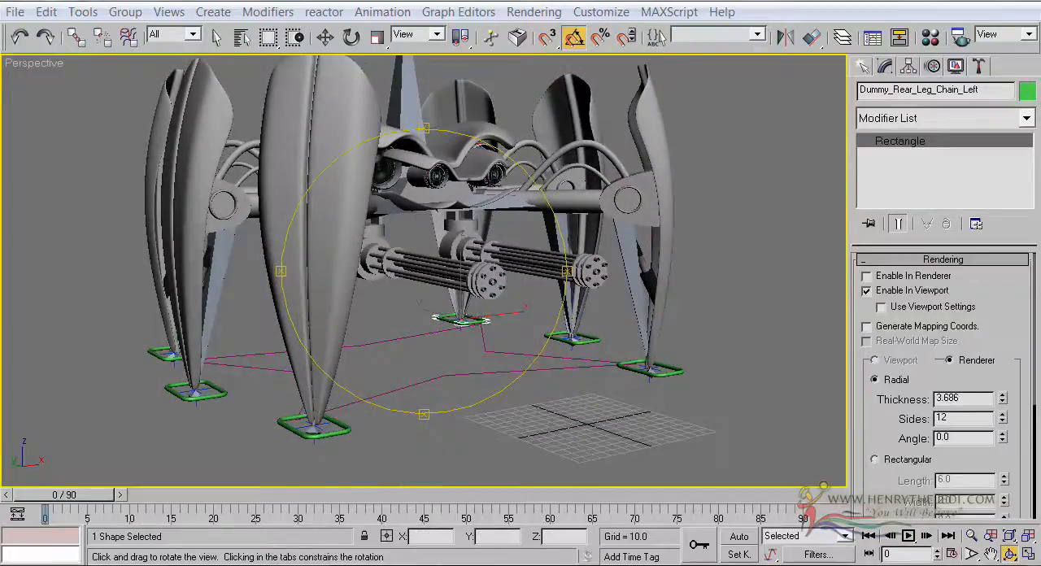
pyautogui.moveTo(471, 276); pyautogui.dragTo(473, 301)
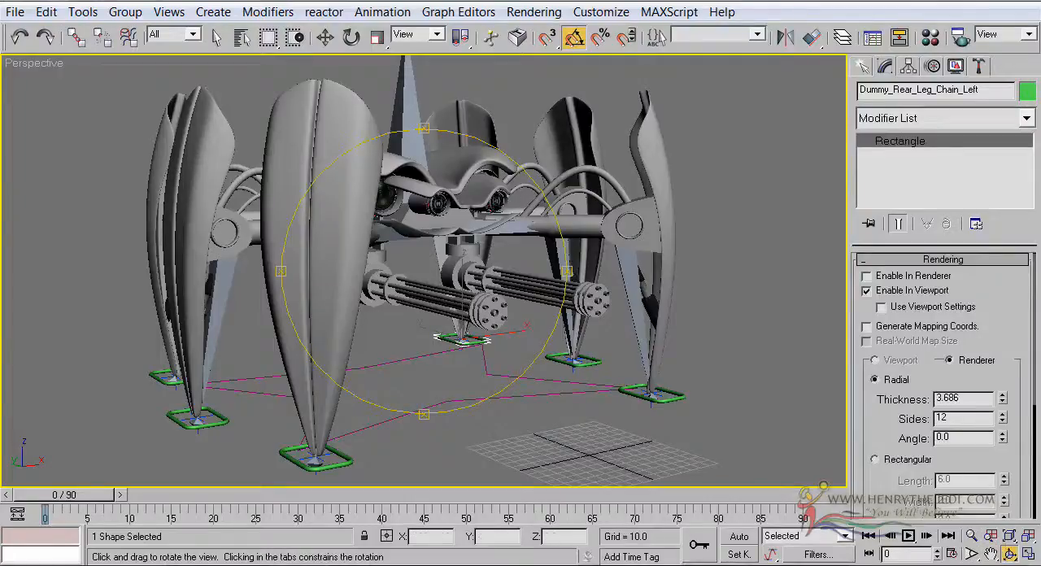
pyautogui.click(216, 38)
pyautogui.scroll(5, 444, 277)
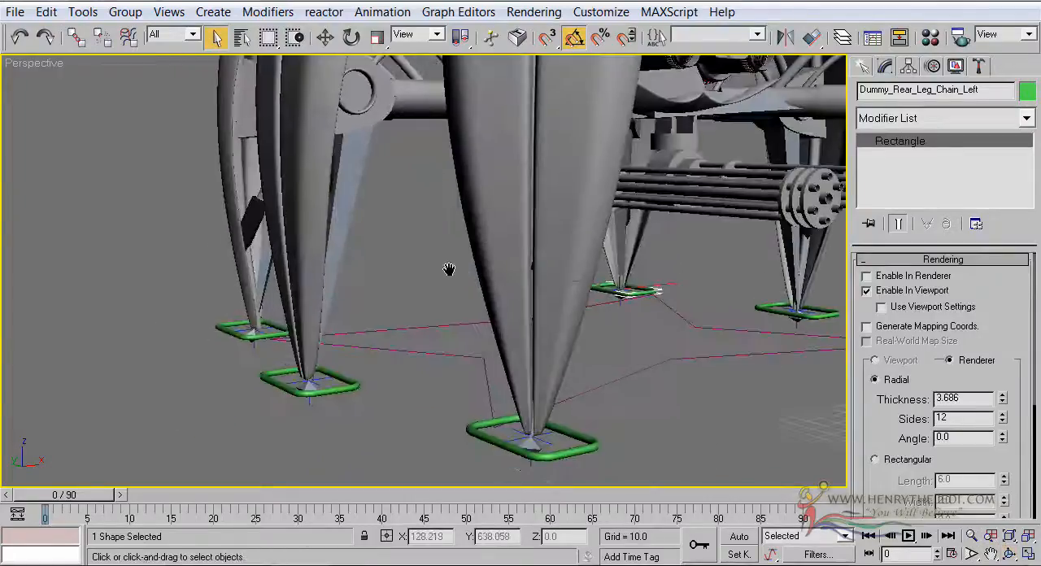
pyautogui.click(1008, 553)
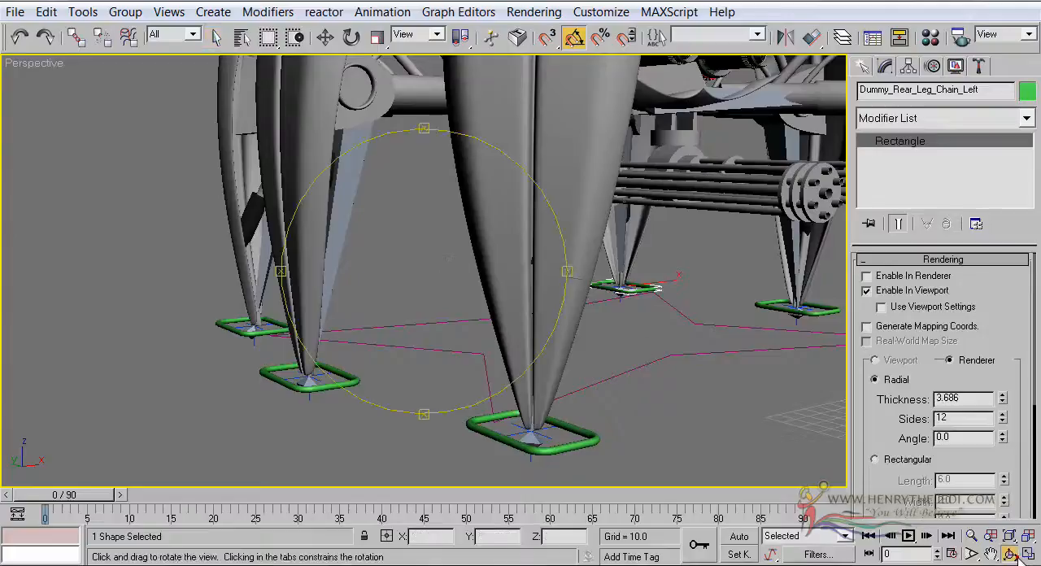
pyautogui.moveTo(469, 267); pyautogui.dragTo(268, 63)
pyautogui.click(216, 37)
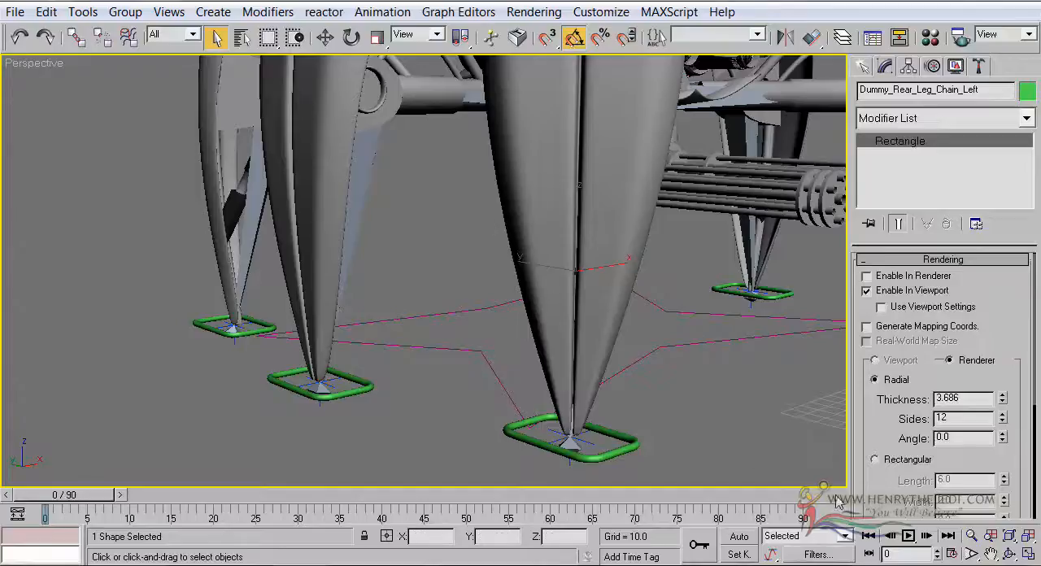
# Try moving the right front leg's IK goal, IK Chain01, along the X axis and undo the move
pyautogui.click(692, 418)
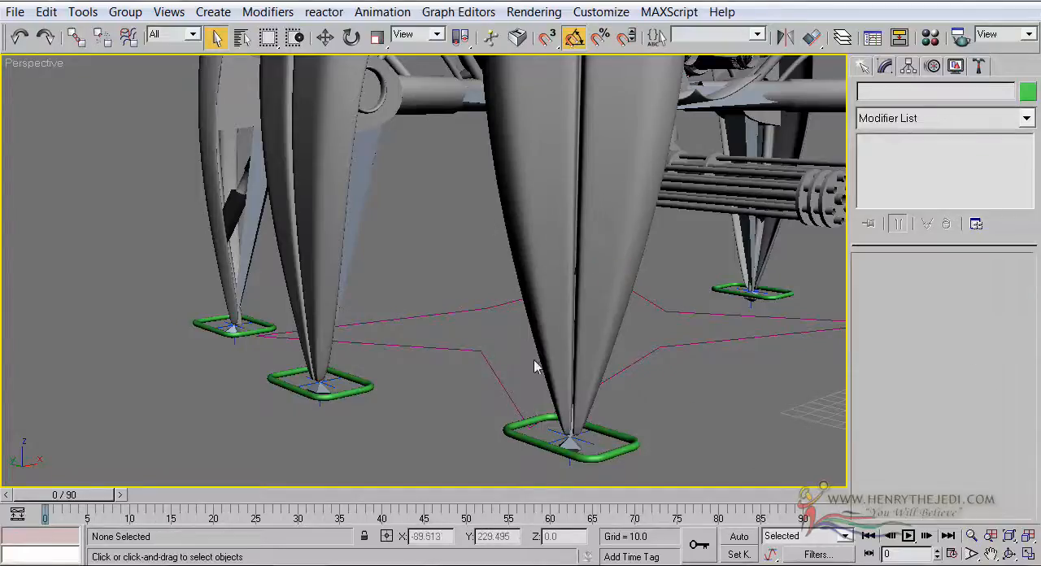
pyautogui.moveTo(527, 352); pyautogui.dragTo(512, 326, button='middle')
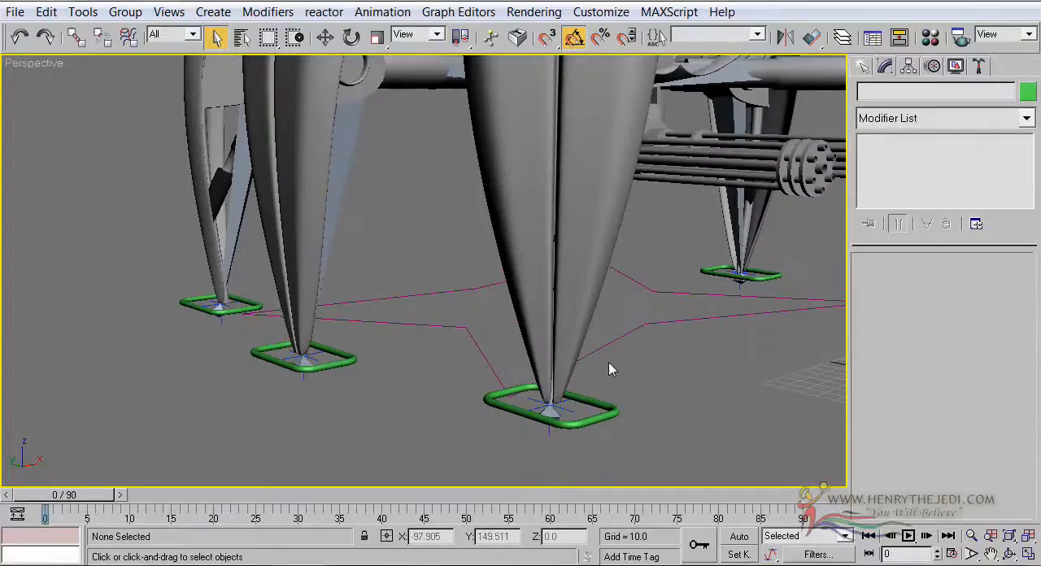
pyautogui.click(551, 422)
pyautogui.moveTo(501, 299); pyautogui.dragTo(519, 278, button='middle')
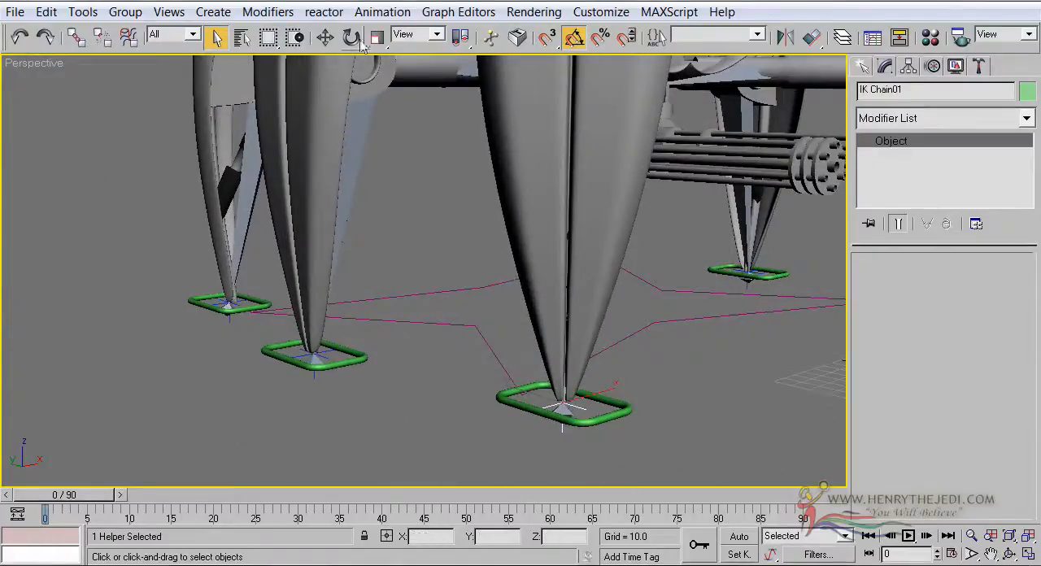
pyautogui.click(325, 38)
pyautogui.moveTo(606, 396); pyautogui.dragTo(667, 366)
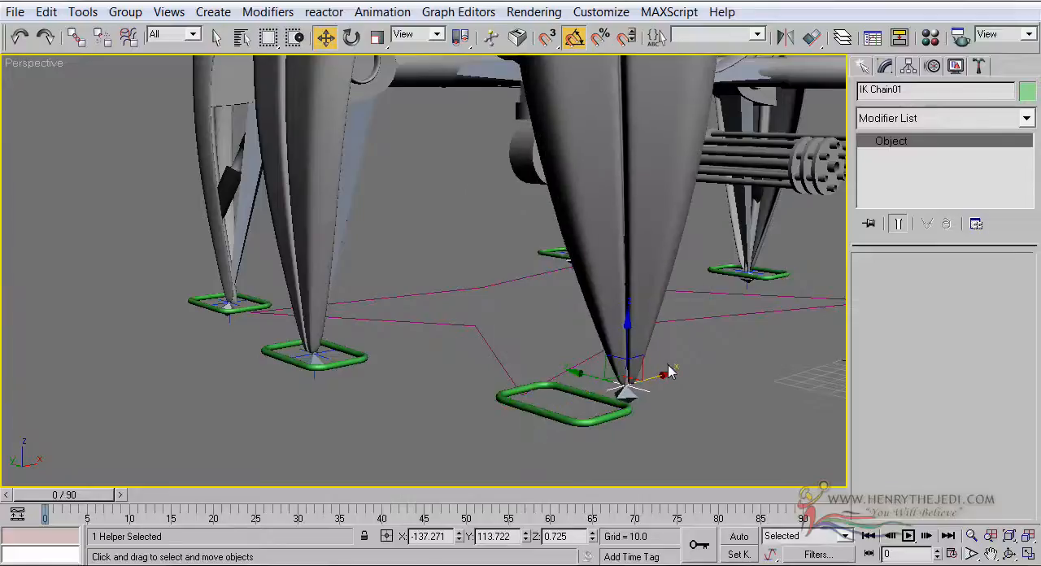
pyautogui.hotkey('ctrl', 'z')
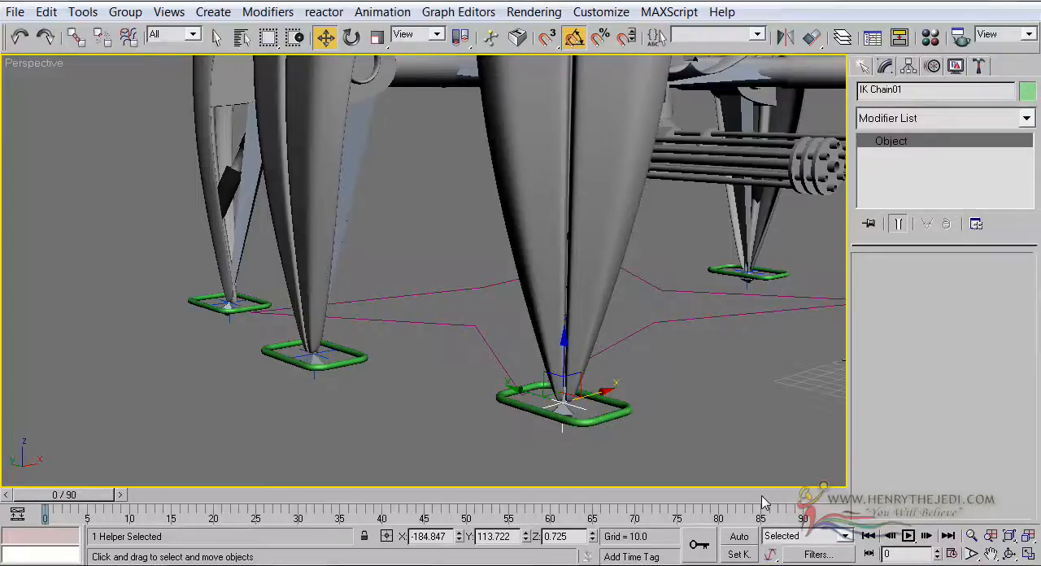
pyautogui.click(736, 427)
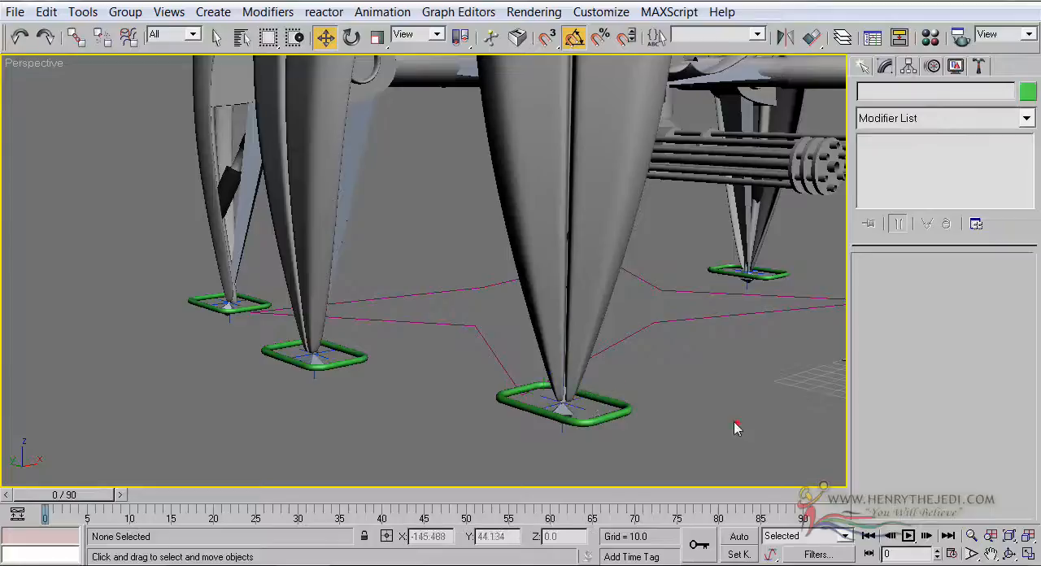
pyautogui.click(600, 420)
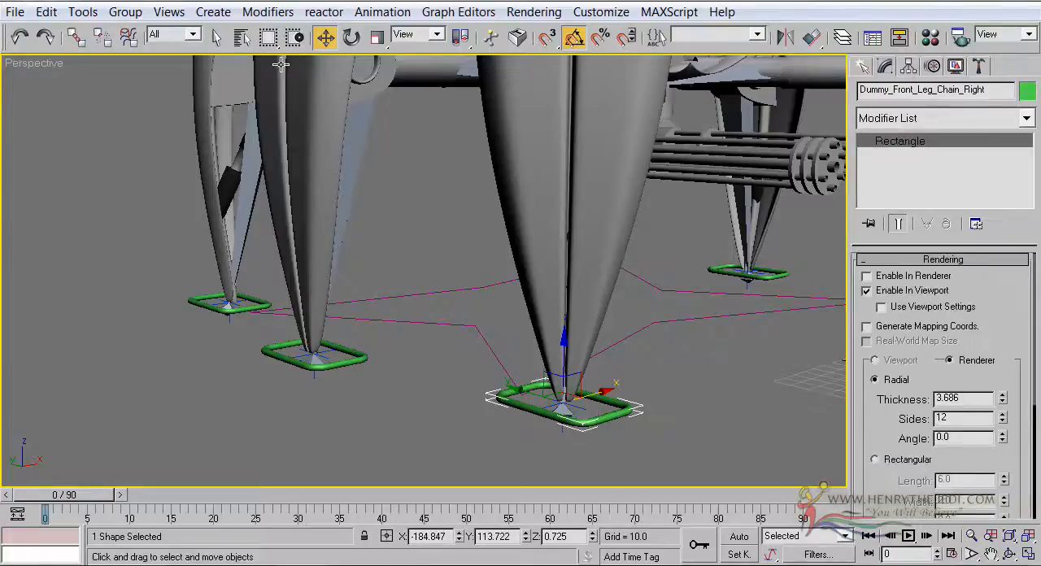
pyautogui.click(407, 321)
# Link IK Chain01 at the right front leg's tip to the Dummy_Front_Leg_Chain_Right rectangle as its parent
pyautogui.scroll(3, 569, 382)
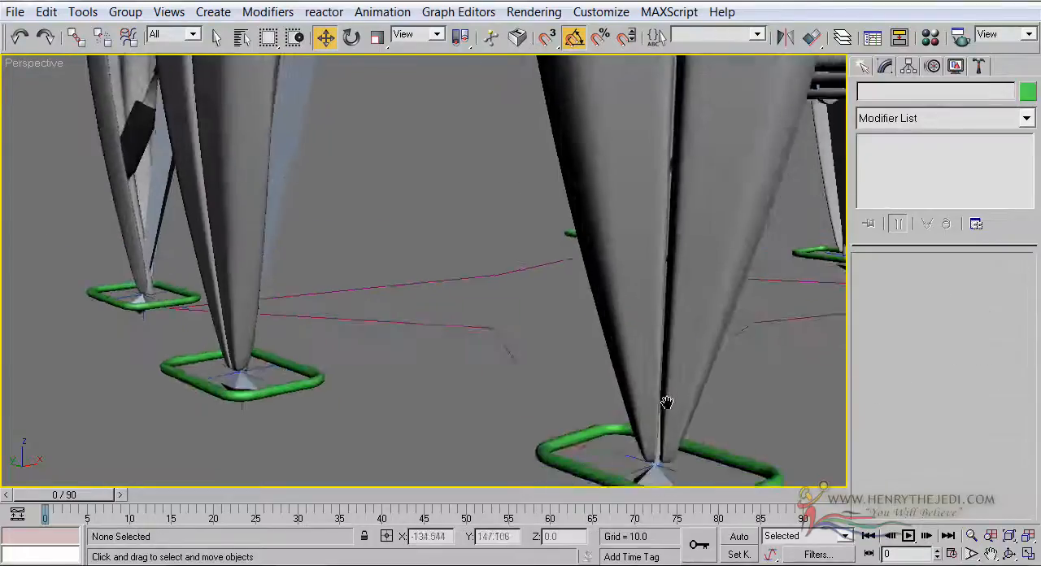
pyautogui.click(620, 349)
pyautogui.scroll(-5, 377, 402)
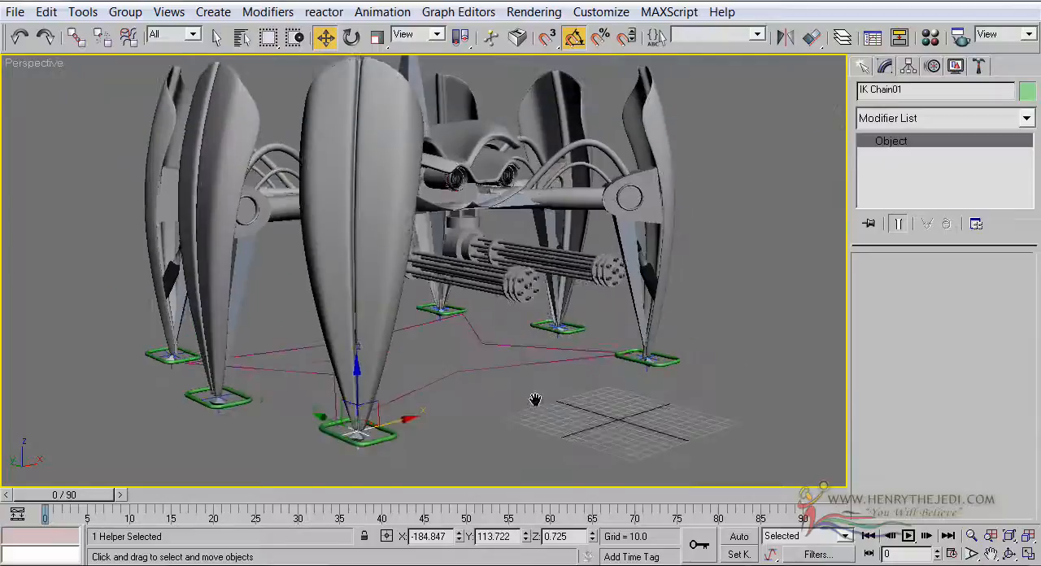
pyautogui.scroll(6, 425, 377)
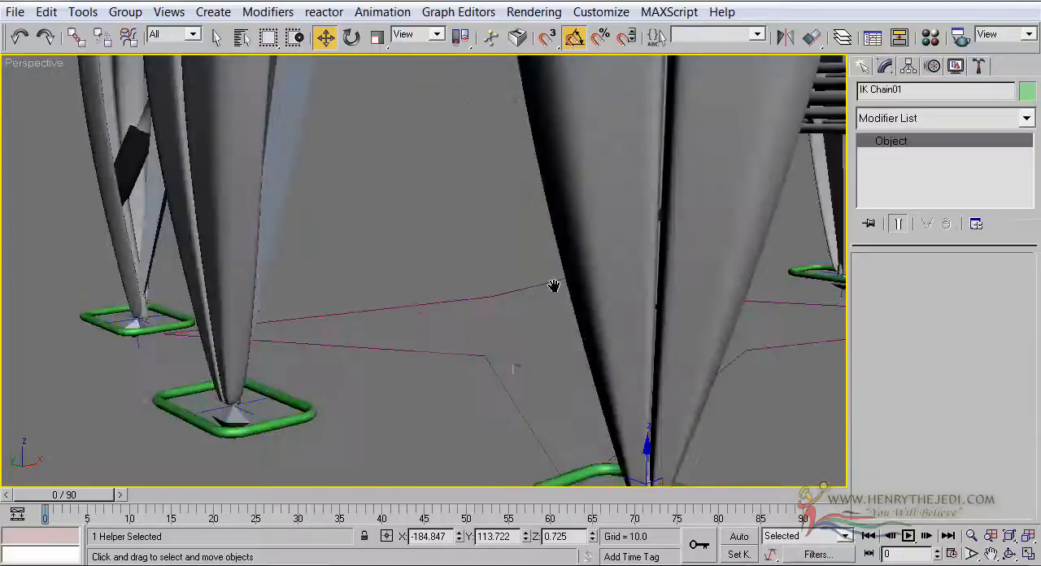
pyautogui.moveTo(539, 209); pyautogui.dragTo(543, 207, button='middle')
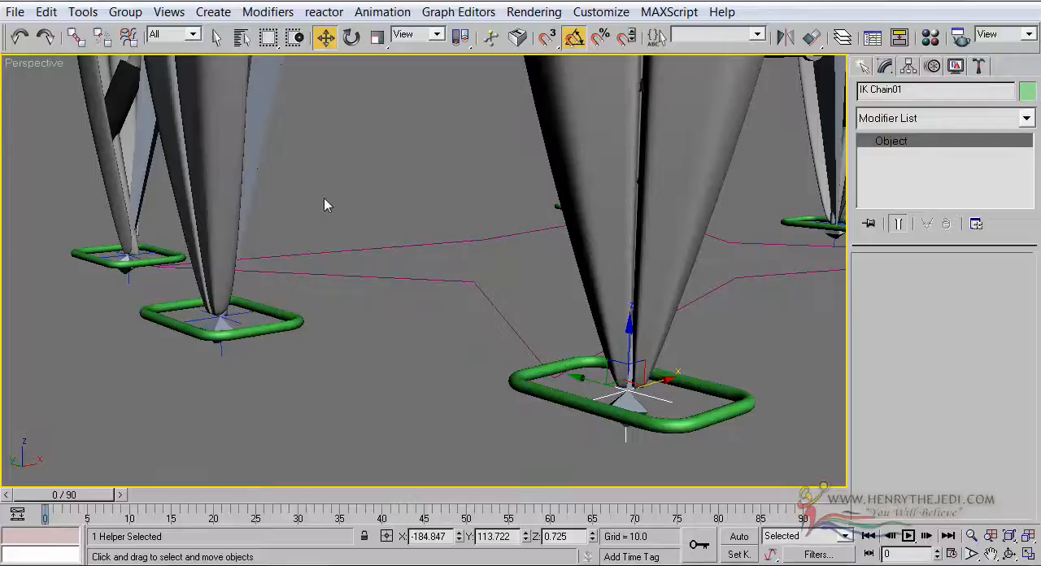
pyautogui.scroll(-5, 658, 328)
pyautogui.moveTo(614, 367); pyautogui.dragTo(631, 230, button='middle')
pyautogui.scroll(5, 585, 404)
pyautogui.click(75, 38)
pyautogui.moveTo(683, 343); pyautogui.dragTo(635, 405, button='middle')
pyautogui.moveTo(558, 365); pyautogui.dragTo(645, 364)
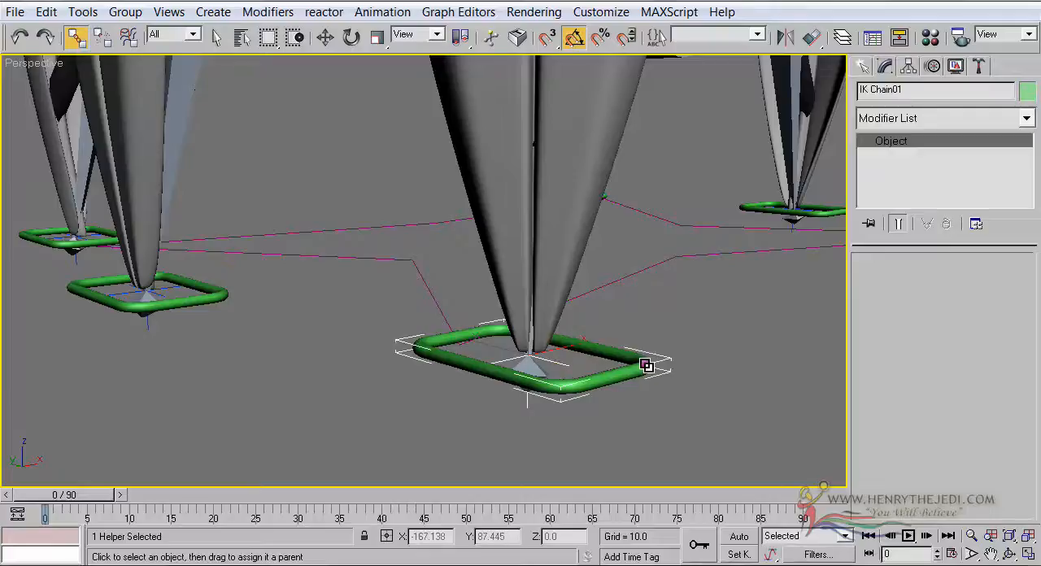
# Try moving the Dummy_Front_Leg_Chain_Right rectangle to test the linked leg, and undo the move
pyautogui.click(324, 37)
pyautogui.scroll(-3, 399, 380)
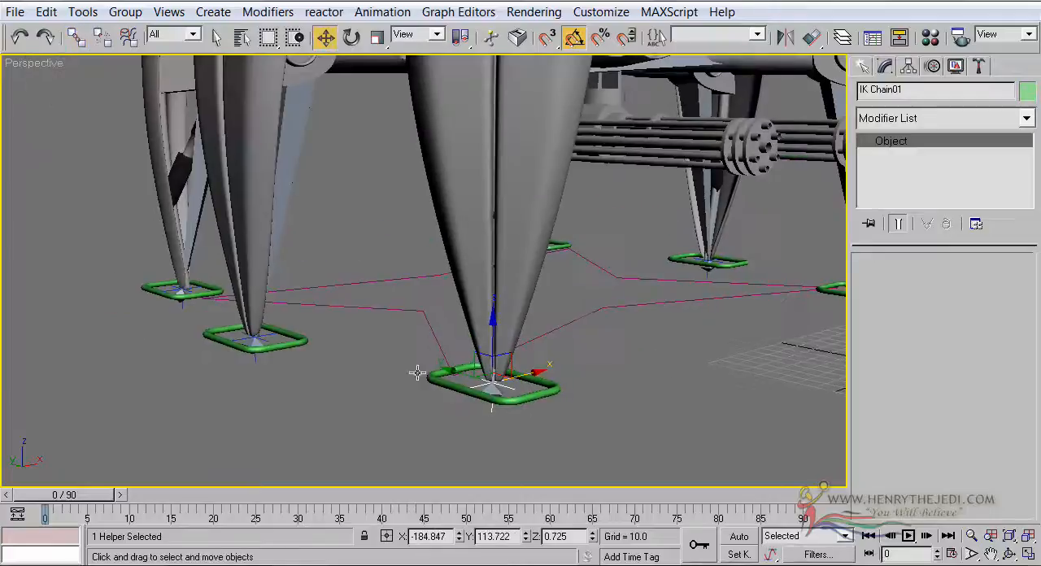
pyautogui.click(551, 394)
pyautogui.scroll(1, 498, 434)
pyautogui.moveTo(567, 397); pyautogui.dragTo(570, 419)
pyautogui.hotkey('ctrl', 'z')
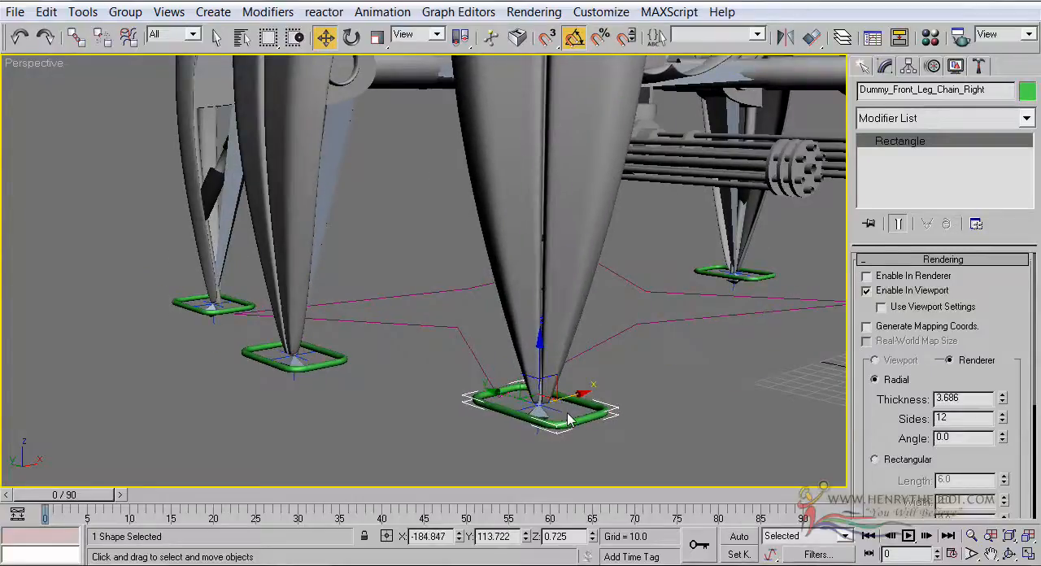
# Test the right front leg from its outer side by moving its rectangle along the Y axis
pyautogui.click(1010, 555)
pyautogui.moveTo(490, 318); pyautogui.dragTo(567, 367)
pyautogui.scroll(-3, 566, 367)
pyautogui.moveTo(579, 244); pyautogui.dragTo(482, 290, button='middle')
pyautogui.scroll(-3, 482, 290)
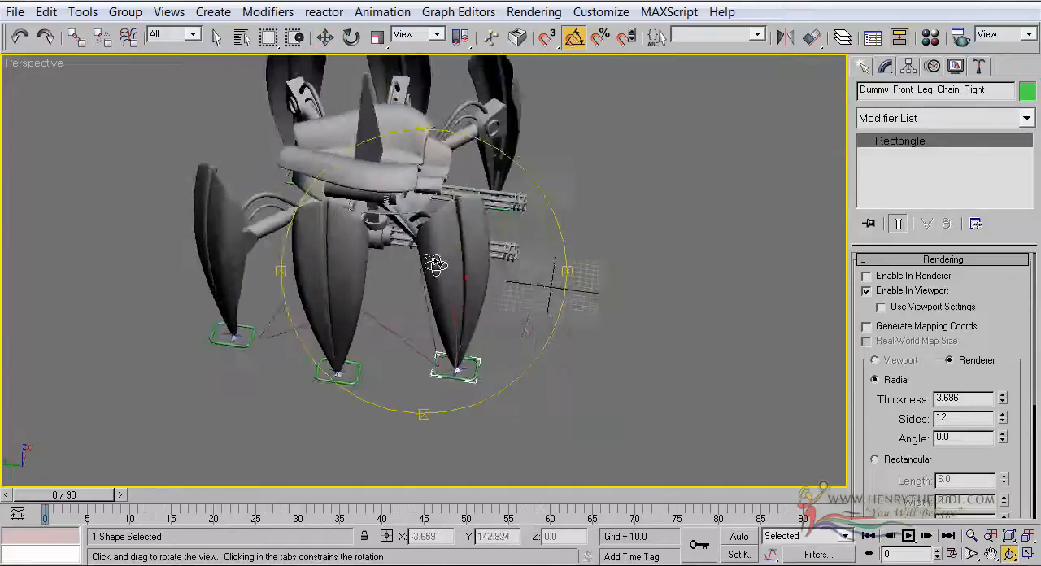
pyautogui.moveTo(510, 299); pyautogui.dragTo(421, 254)
pyautogui.click(320, 38)
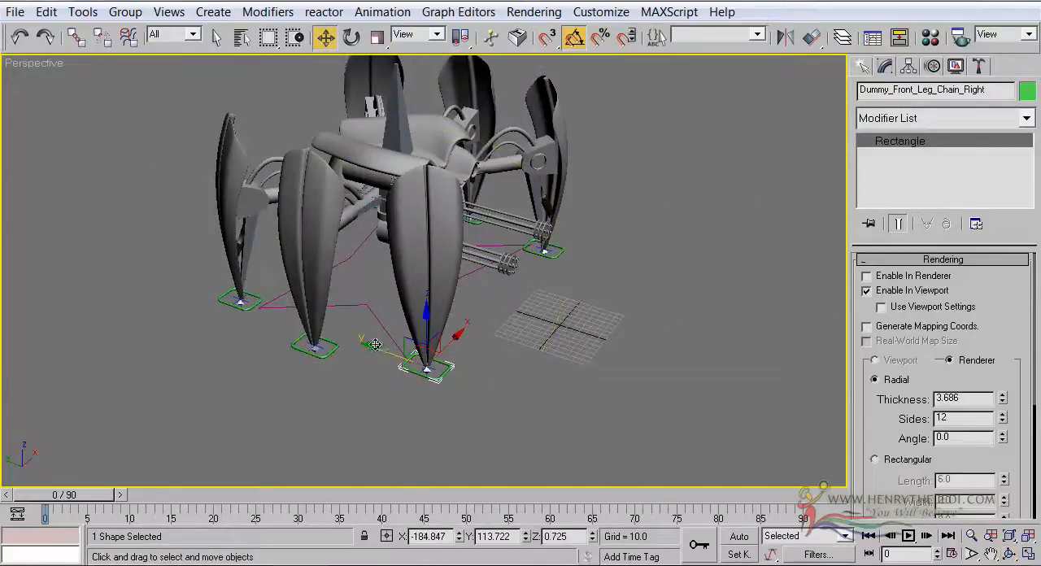
pyautogui.moveTo(374, 344); pyautogui.dragTo(361, 303)
# Test the right front leg from the front by moving its rectangle along the Z and X axes
pyautogui.click(1011, 556)
pyautogui.moveTo(491, 242); pyautogui.dragTo(371, 244)
pyautogui.click(324, 37)
pyautogui.moveTo(339, 281)
pyautogui.mouseDown()
pyautogui.moveTo(329, 170)
pyautogui.moveTo(342, 342)
pyautogui.moveTo(309, 418)
pyautogui.moveTo(318, 237)
pyautogui.moveTo(321, 272)
pyautogui.mouseUp()
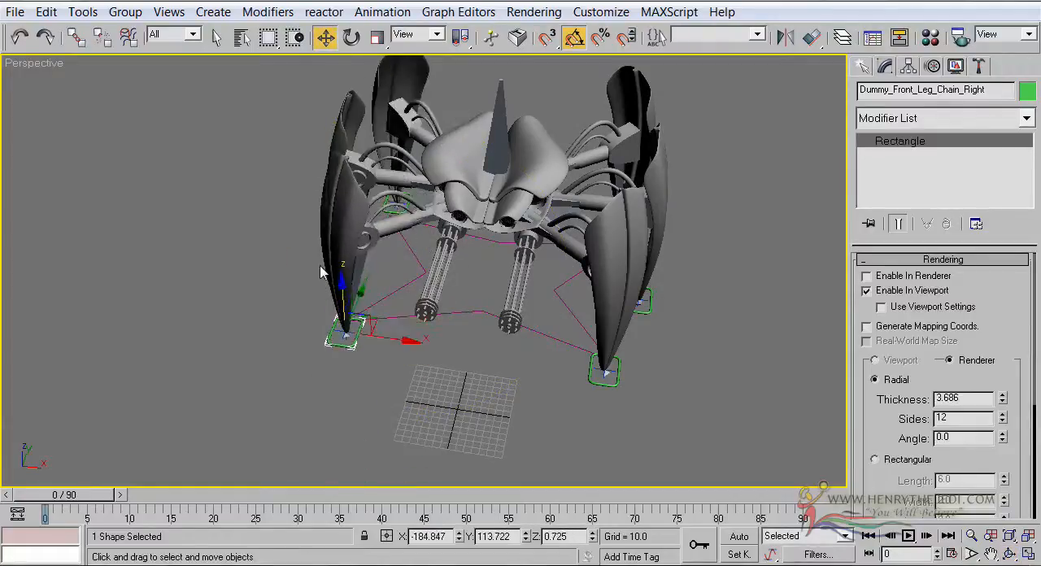
pyautogui.moveTo(409, 341); pyautogui.dragTo(361, 352)
# Link IK Chain02 at the right middle leg's tip to the green rectangle around it as its parent
pyautogui.click(1014, 557)
pyautogui.moveTo(423, 272); pyautogui.dragTo(263, 77)
pyautogui.scroll(5, 459, 249)
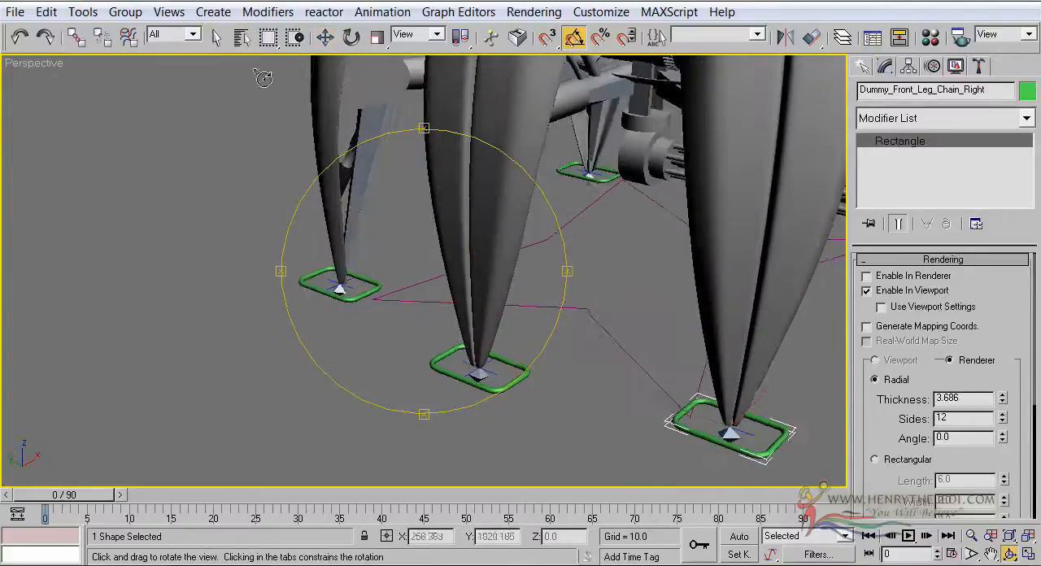
pyautogui.click(216, 37)
pyautogui.click(331, 366)
pyautogui.click(491, 375)
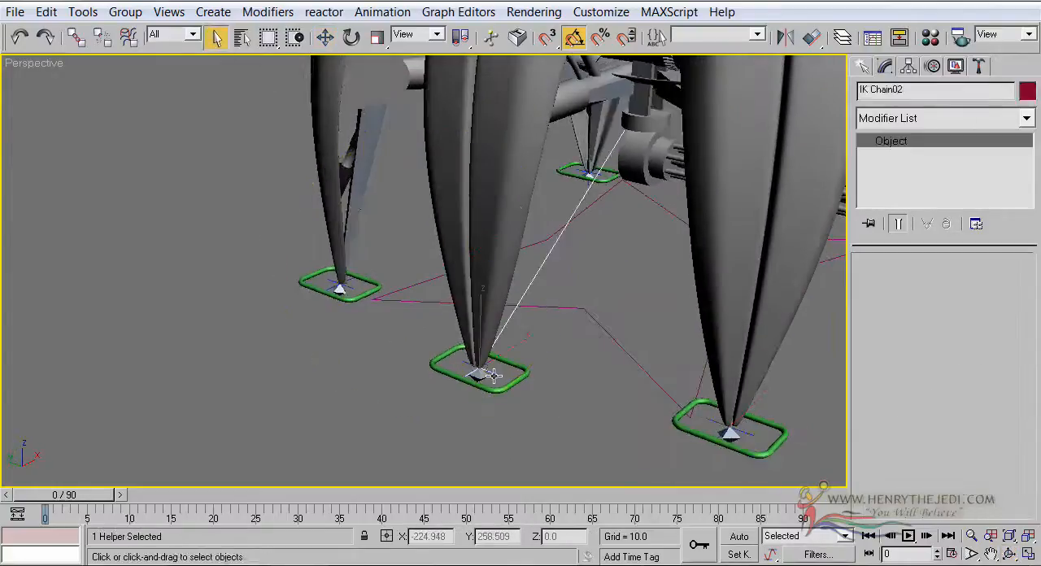
pyautogui.click(75, 37)
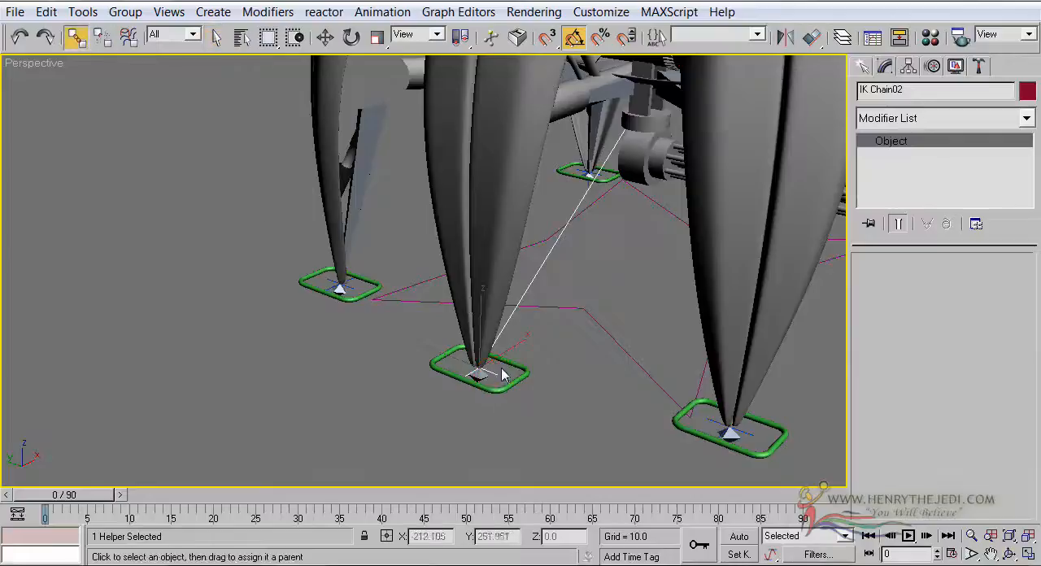
pyautogui.moveTo(495, 373); pyautogui.dragTo(506, 392)
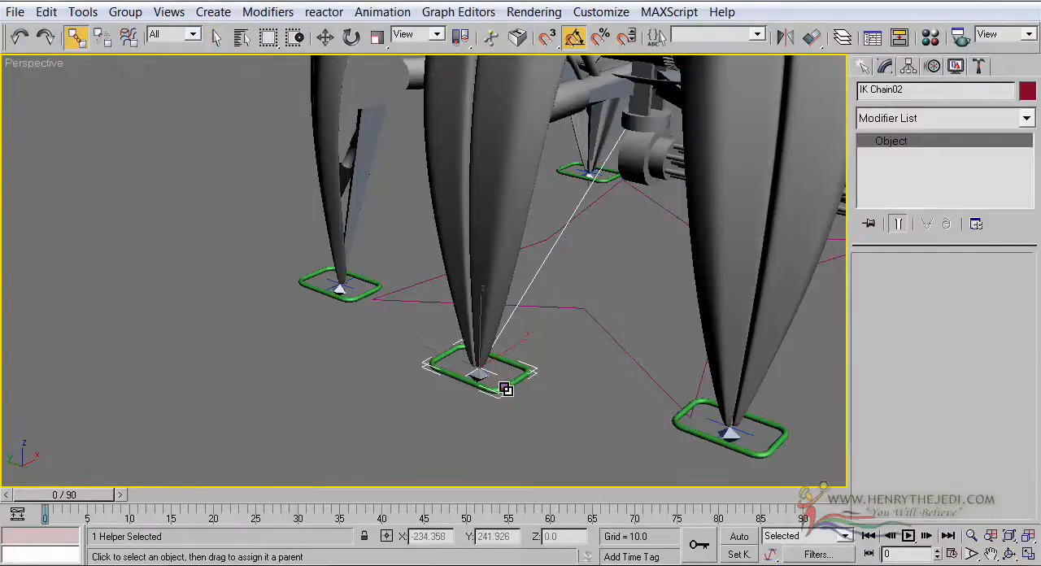
# Link IK Chain03 at the right rear leg's tip to the green rectangle around it as its parent
pyautogui.moveTo(435, 319); pyautogui.dragTo(473, 372, button='middle')
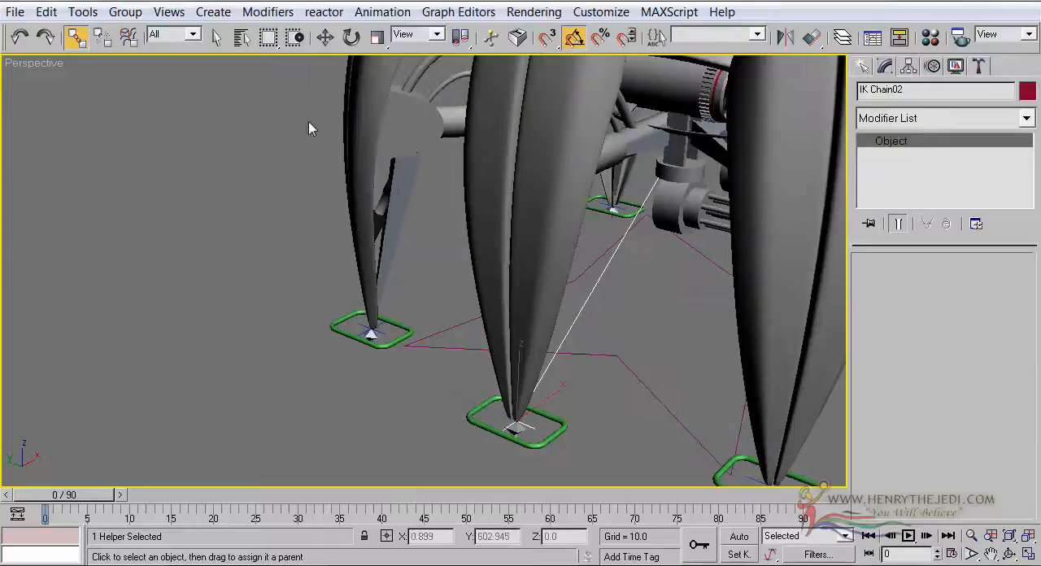
pyautogui.click(215, 38)
pyautogui.click(378, 327)
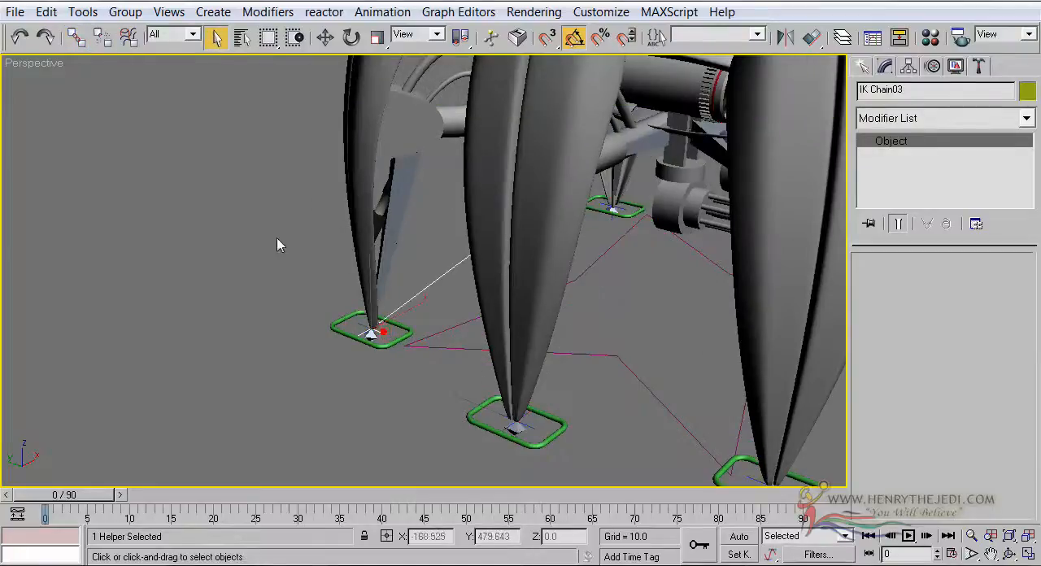
pyautogui.click(75, 38)
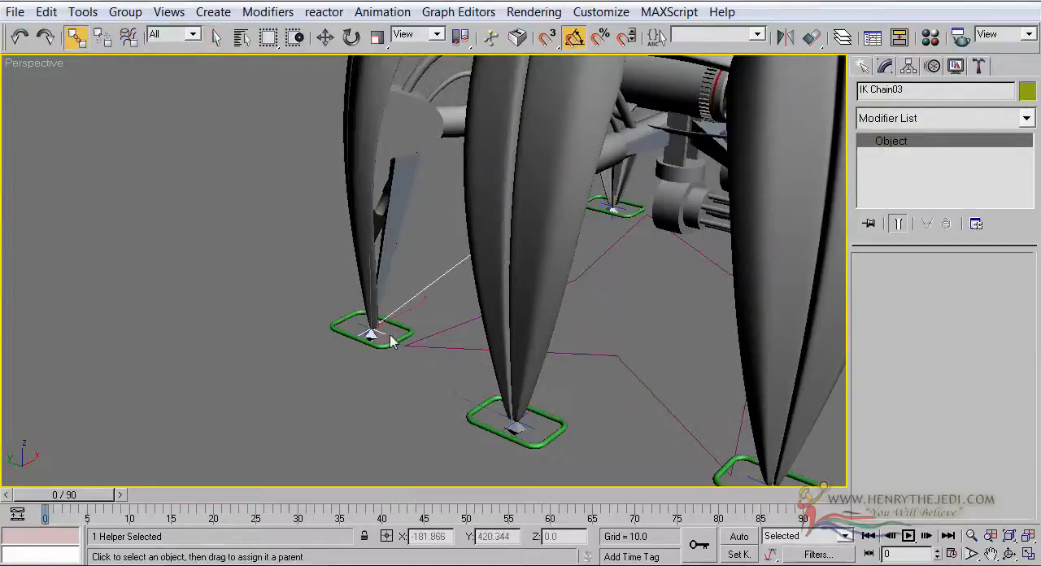
pyautogui.moveTo(384, 334); pyautogui.dragTo(389, 345)
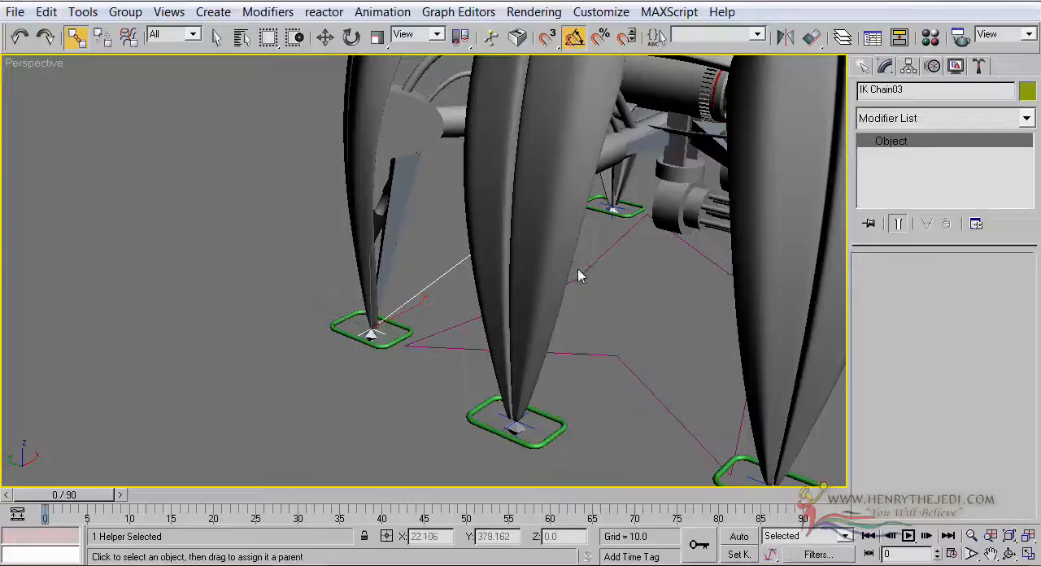
# Link IK Chain04 at the left front leg's tip to its surrounding green rectangle as its parent
pyautogui.scroll(-3, 579, 274)
pyautogui.moveTo(578, 275); pyautogui.dragTo(374, 306, button='middle')
pyautogui.click(1015, 552)
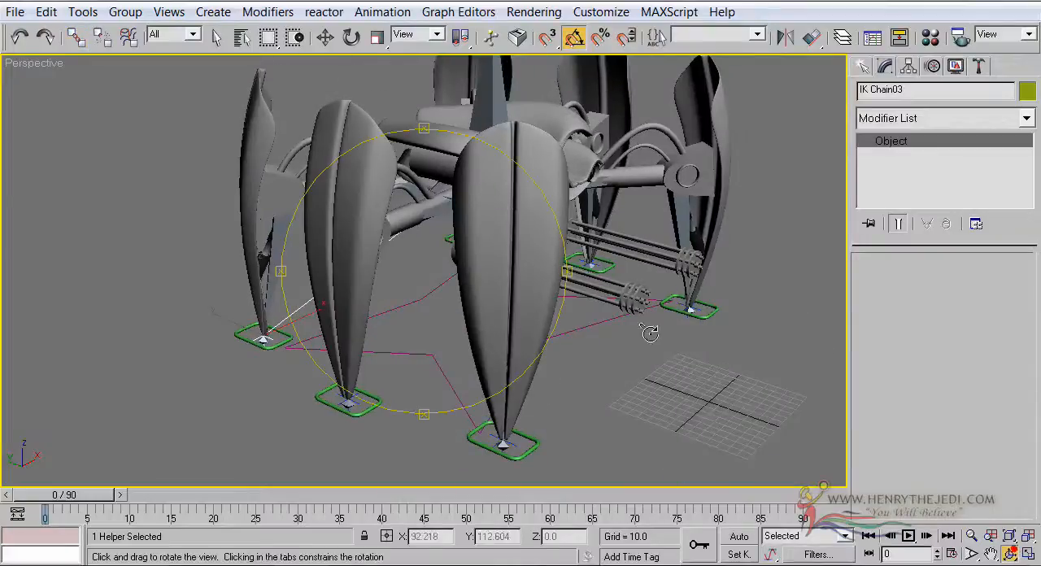
pyautogui.moveTo(533, 292); pyautogui.dragTo(369, 278)
pyautogui.moveTo(636, 313); pyautogui.dragTo(464, 195, button='middle')
pyautogui.scroll(3, 494, 292)
pyautogui.moveTo(498, 299); pyautogui.dragTo(467, 214, button='middle')
pyautogui.click(216, 36)
pyautogui.click(402, 383)
pyautogui.click(76, 37)
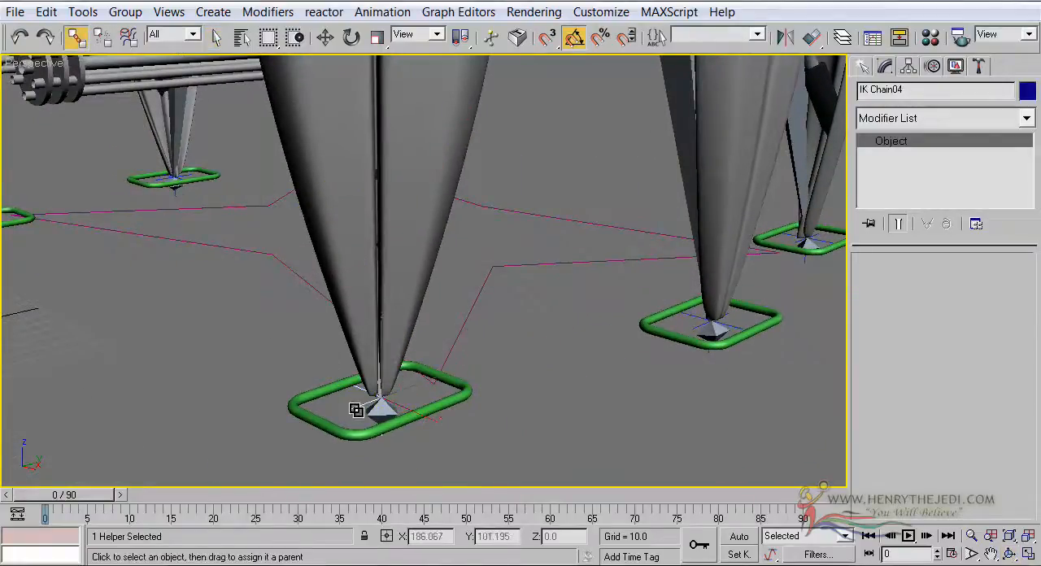
pyautogui.moveTo(360, 437); pyautogui.dragTo(358, 436)
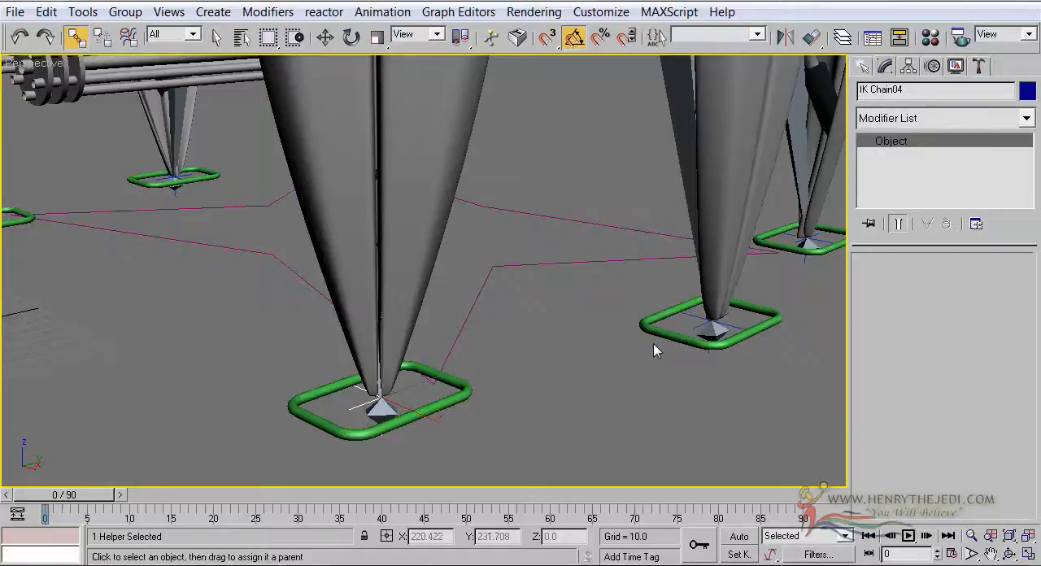
# Link the left middle leg's IK goal and IK Chain06 at the left rear leg to the green rectangles around their tips
pyautogui.moveTo(653, 345); pyautogui.dragTo(464, 351, button='middle')
pyautogui.moveTo(454, 341); pyautogui.dragTo(489, 331)
pyautogui.moveTo(658, 261); pyautogui.dragTo(540, 342, button='middle')
pyautogui.scroll(4, 540, 342)
pyautogui.moveTo(602, 373); pyautogui.dragTo(583, 381)
pyautogui.moveTo(642, 394); pyautogui.dragTo(678, 395)
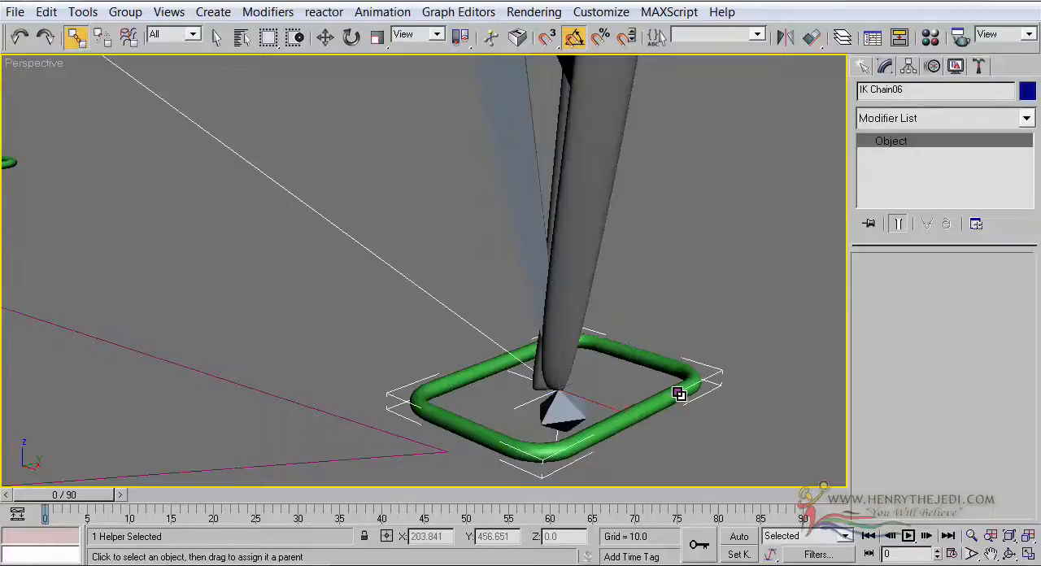
pyautogui.scroll(-5, 569, 292)
pyautogui.moveTo(569, 292); pyautogui.dragTo(643, 318, button='middle')
pyautogui.scroll(-4, 643, 317)
pyautogui.moveTo(529, 274); pyautogui.dragTo(629, 317, button='middle')
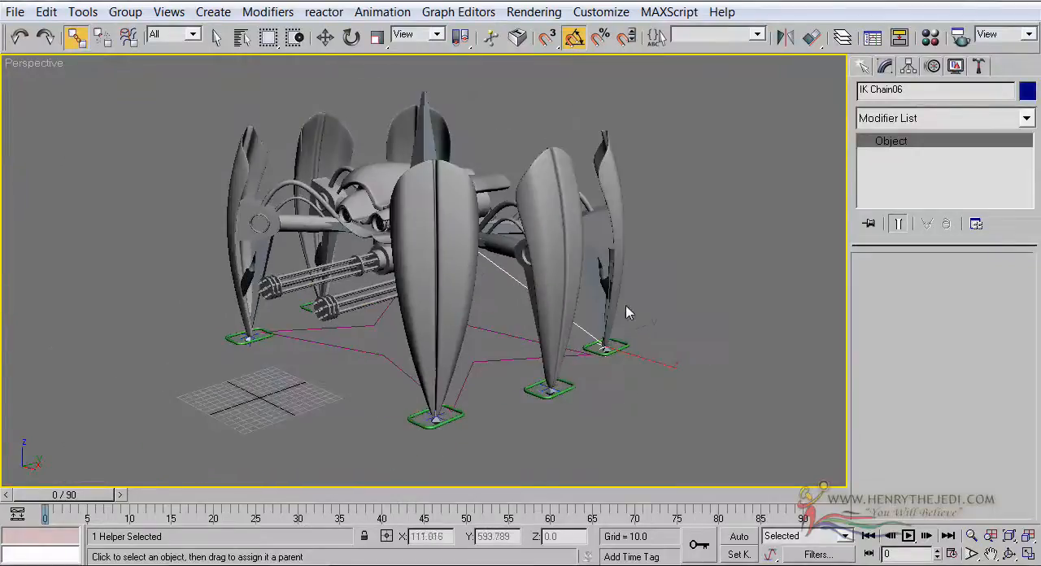
pyautogui.click(241, 37)
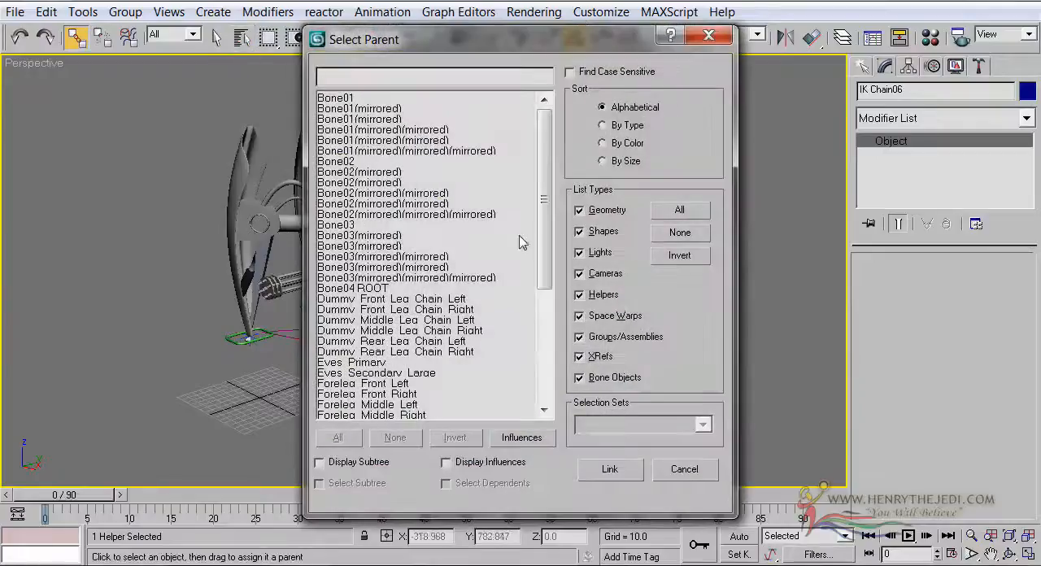
pyautogui.moveTo(399, 300); pyautogui.dragTo(404, 332)
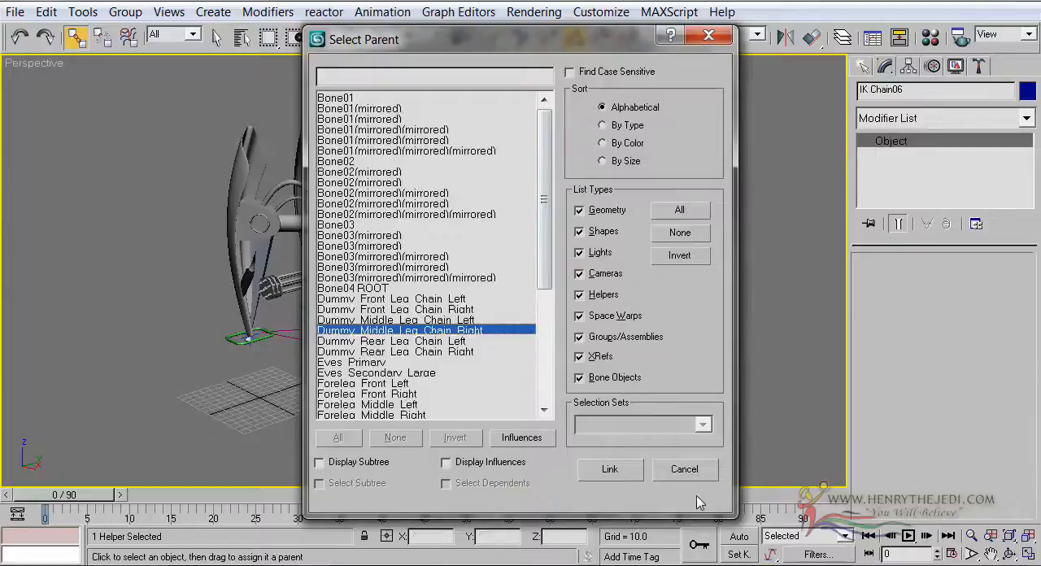
pyautogui.click(684, 469)
# Try raising all six Dummy leg chain rectangles together along the Z axis to test the linked legs, and undo the move
pyautogui.click(215, 37)
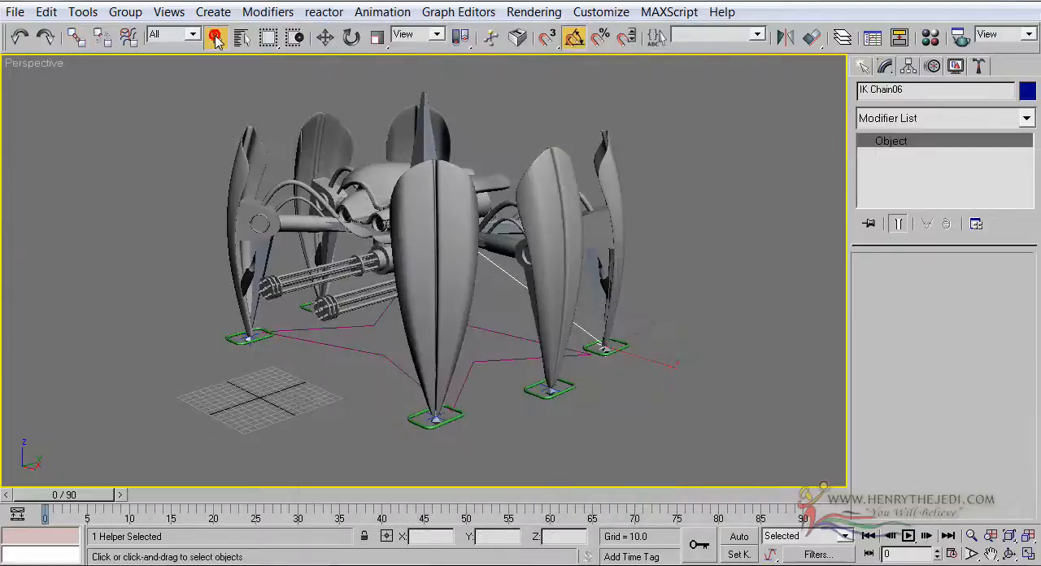
pyautogui.click(241, 37)
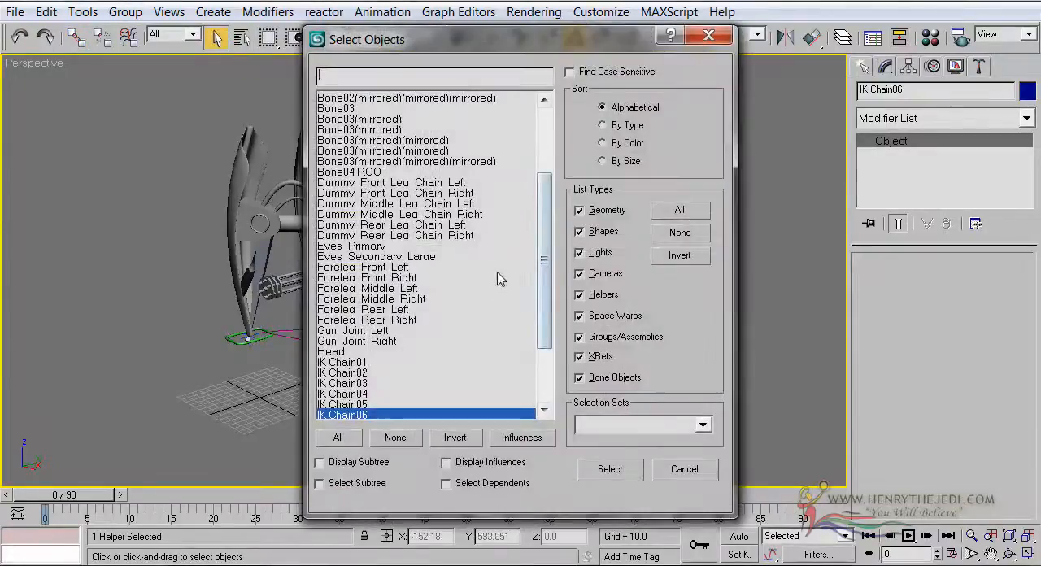
pyautogui.moveTo(544, 260); pyautogui.dragTo(544, 226)
pyautogui.moveTo(411, 245); pyautogui.dragTo(420, 304)
pyautogui.click(613, 470)
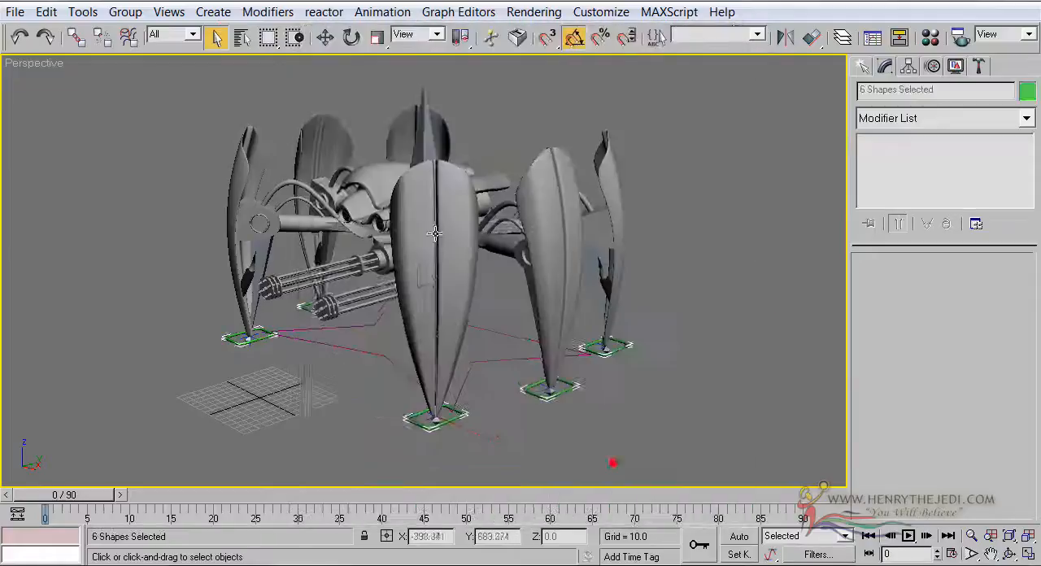
pyautogui.click(325, 37)
pyautogui.moveTo(351, 174); pyautogui.dragTo(354, 176, button='middle')
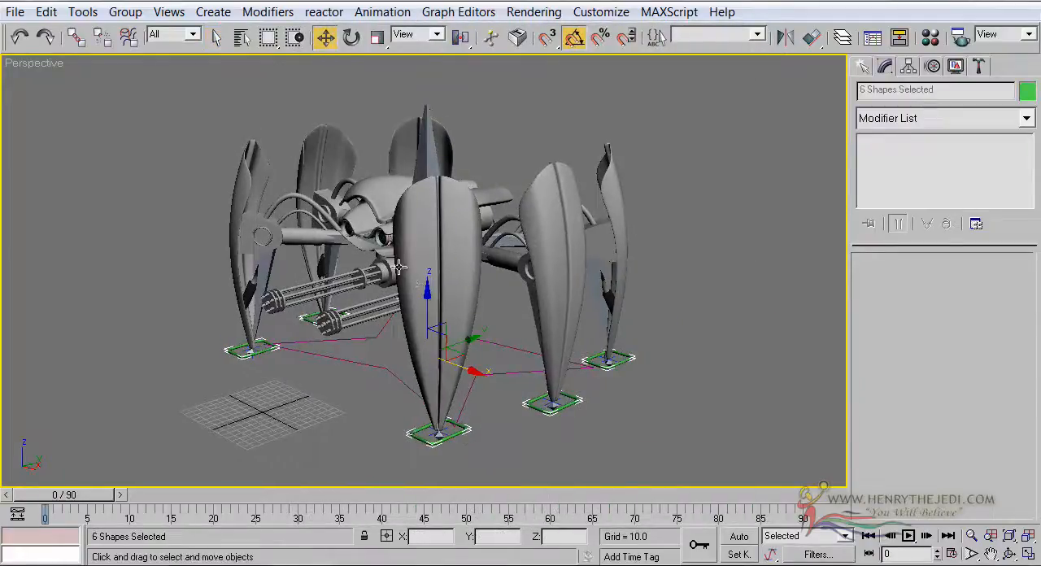
pyautogui.moveTo(427, 298); pyautogui.dragTo(396, 207)
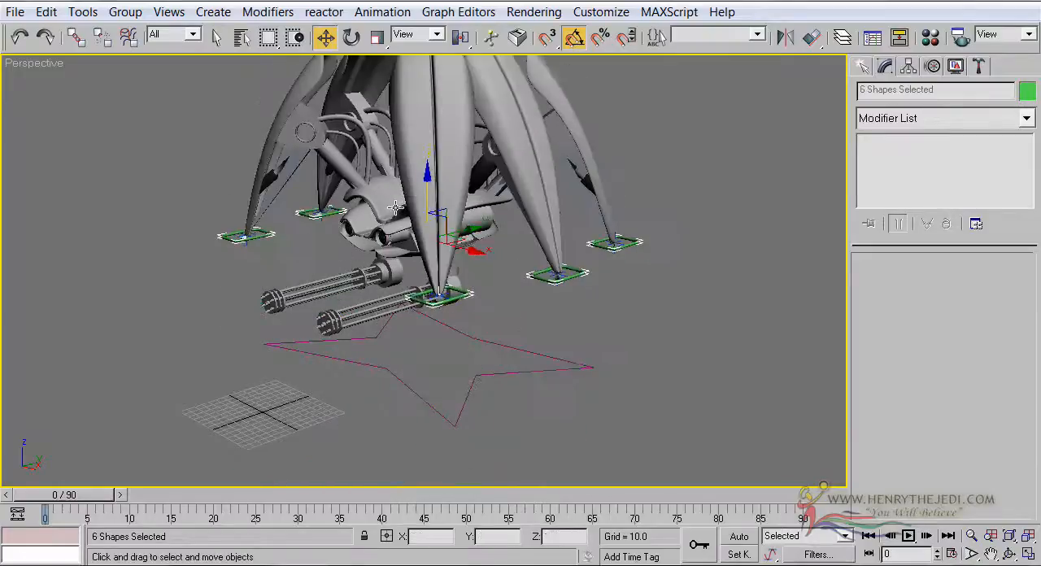
pyautogui.hotkey('ctrl', 'z')
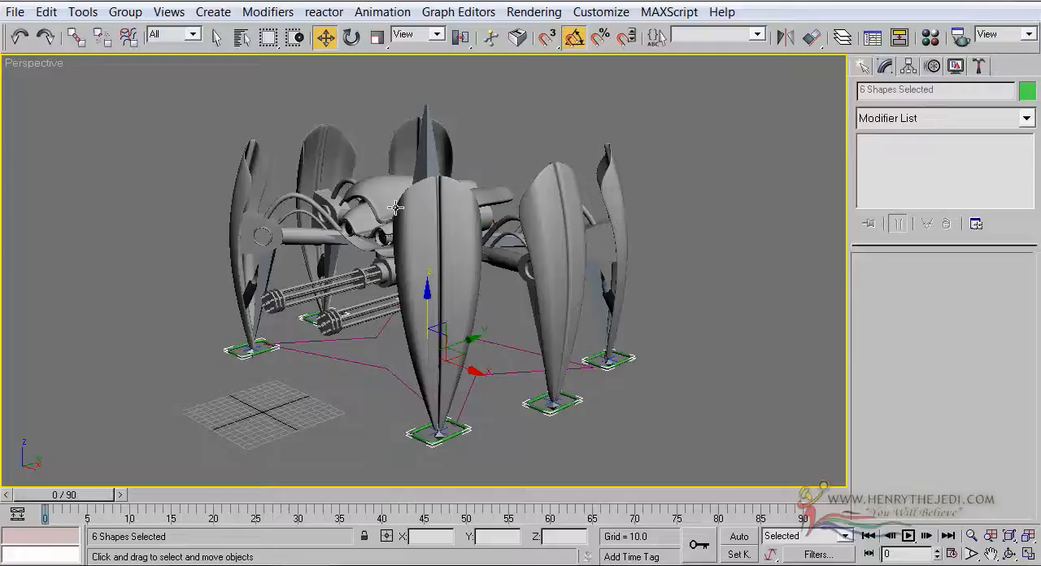
# Clear the selection of the six leg rectangles
pyautogui.click(1009, 554)
pyautogui.moveTo(446, 318); pyautogui.dragTo(518, 275)
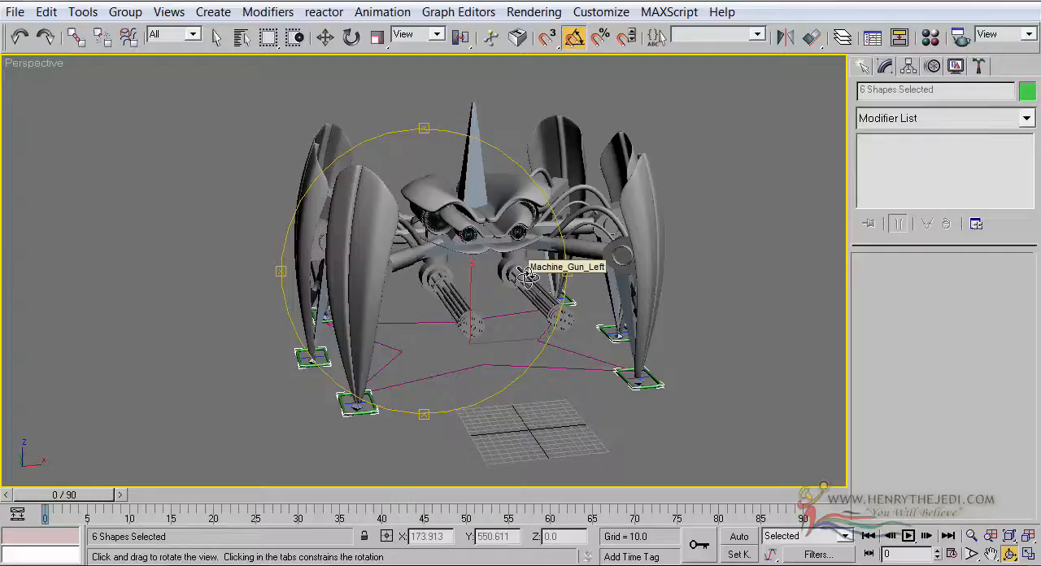
pyautogui.moveTo(407, 264); pyautogui.dragTo(360, 352, button='middle')
pyautogui.scroll(3, 352, 344)
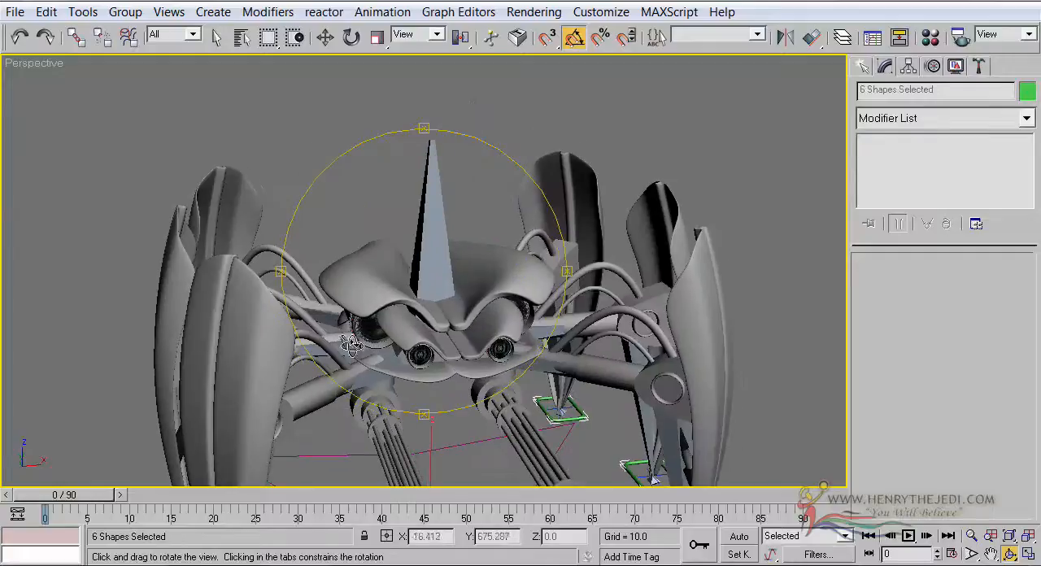
pyautogui.click(217, 37)
pyautogui.scroll(-5, 487, 268)
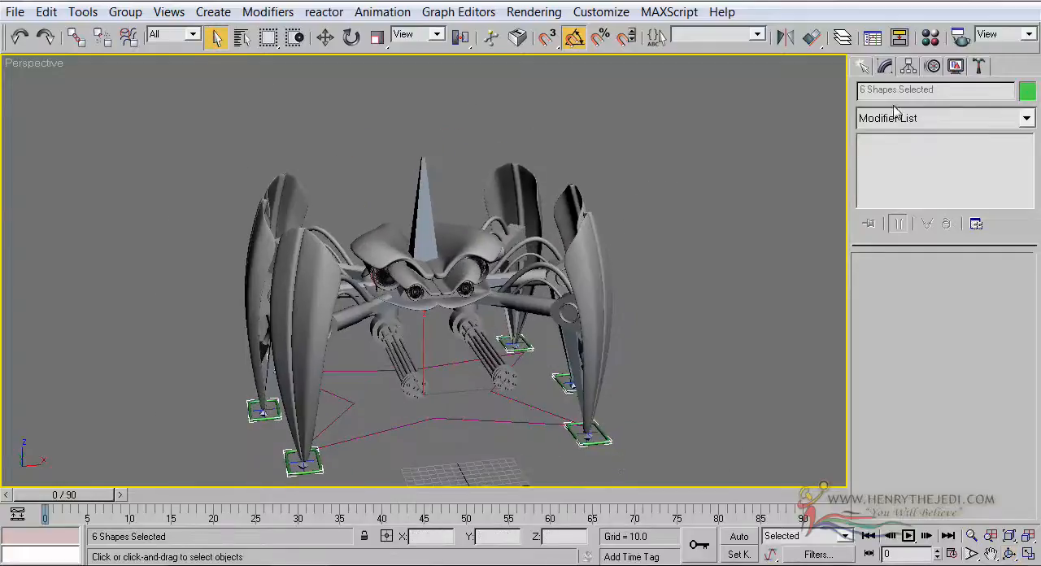
pyautogui.click(861, 66)
pyautogui.click(817, 217)
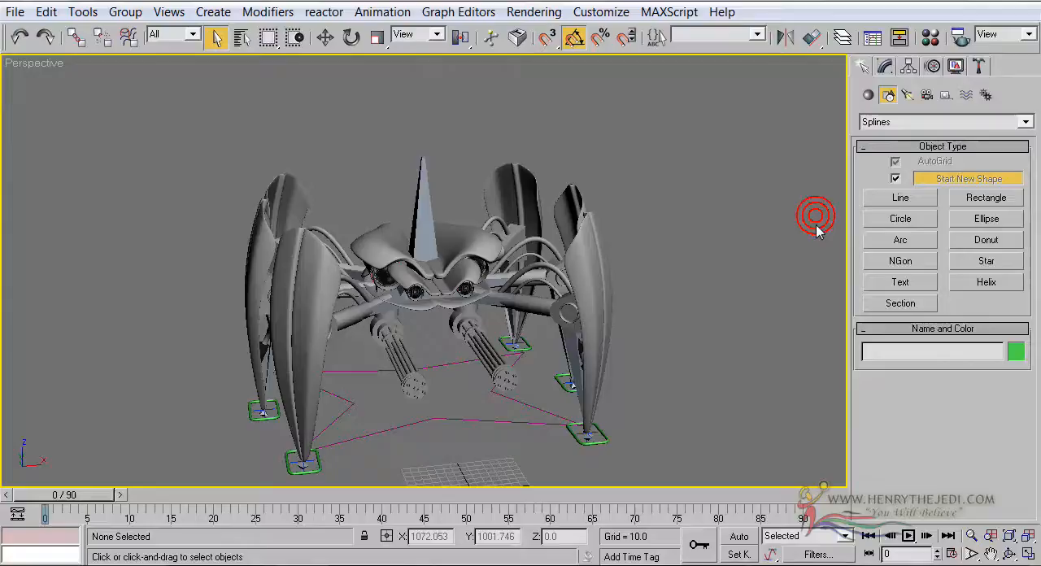
# Create a Point helper in the Front viewport directly above the tip of the root bone, at about Z 371
pyautogui.click(946, 95)
pyautogui.click(922, 183)
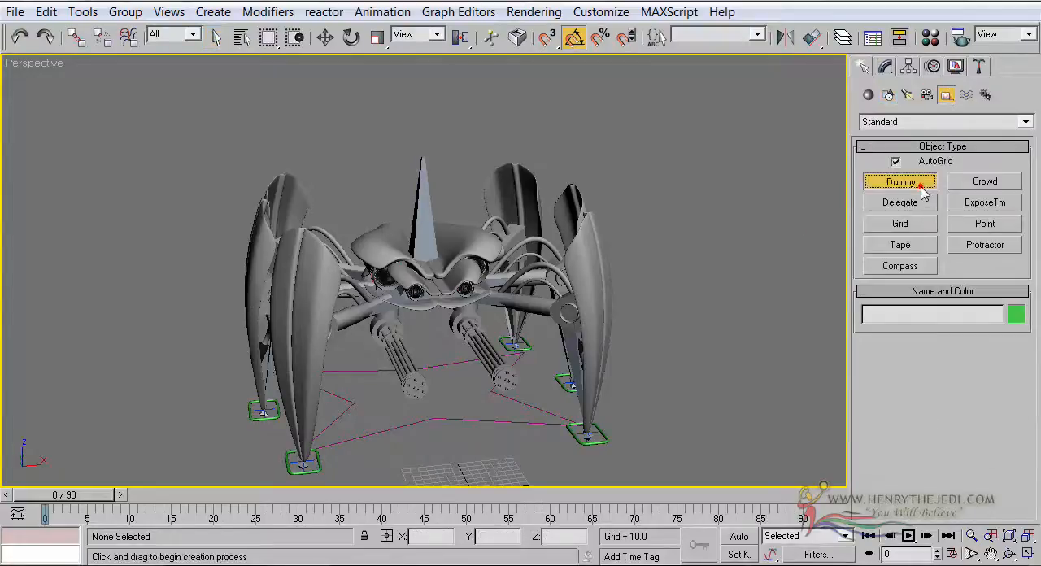
pyautogui.click(1027, 553)
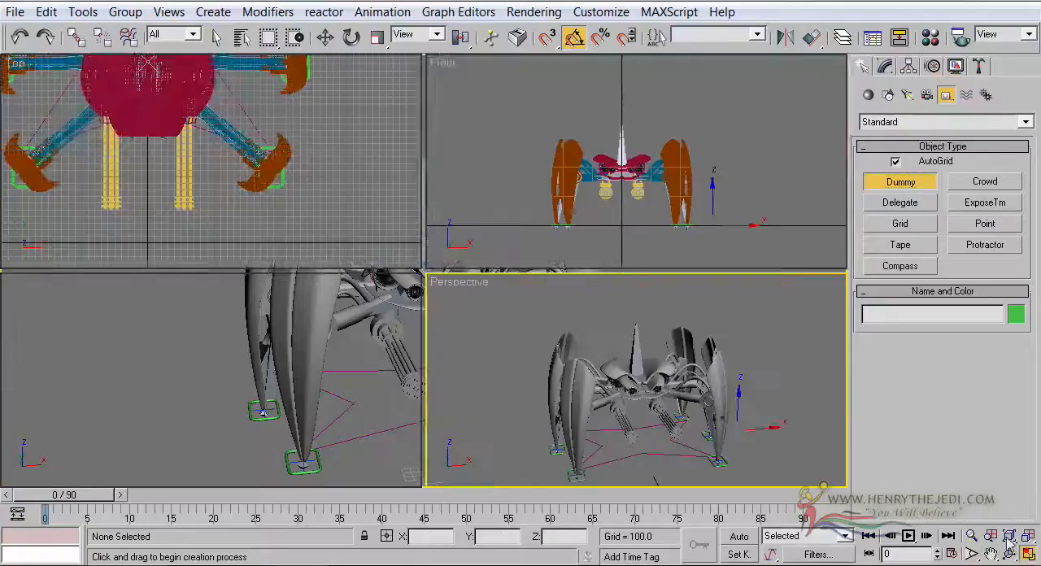
pyautogui.click(721, 225)
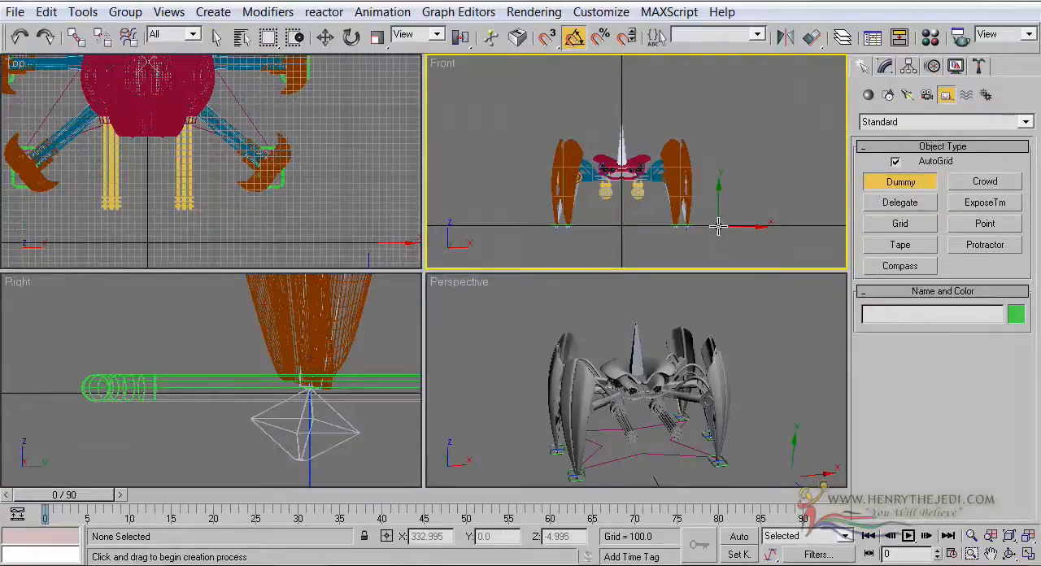
pyautogui.click(983, 225)
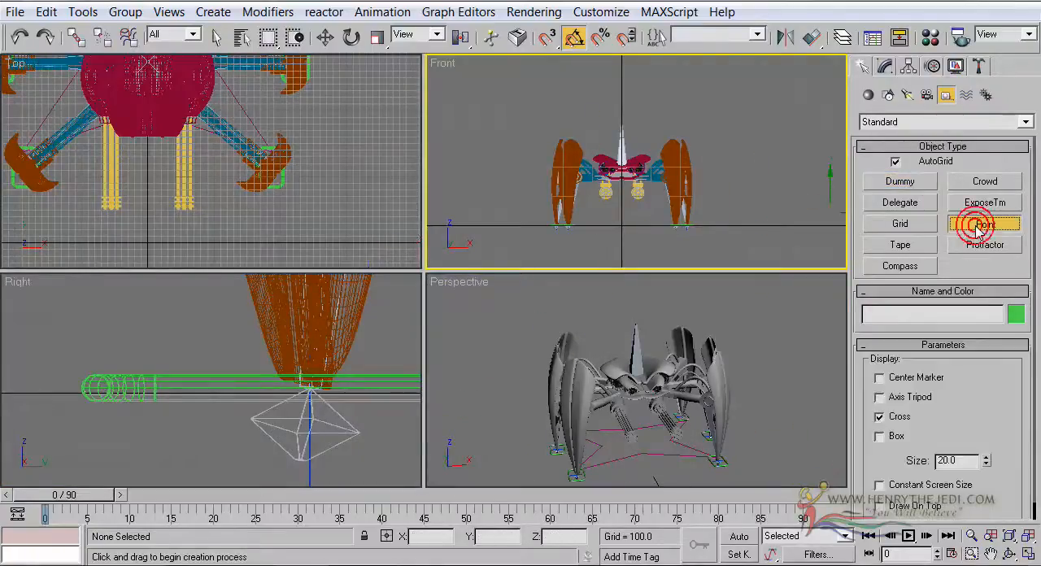
pyautogui.scroll(2, 662, 138)
pyautogui.scroll(2, 659, 148)
pyautogui.moveTo(659, 147); pyautogui.dragTo(743, 132, button='middle')
pyautogui.scroll(2, 739, 132)
pyautogui.moveTo(614, 86); pyautogui.dragTo(639, 188, button='middle')
pyautogui.click(613, 156)
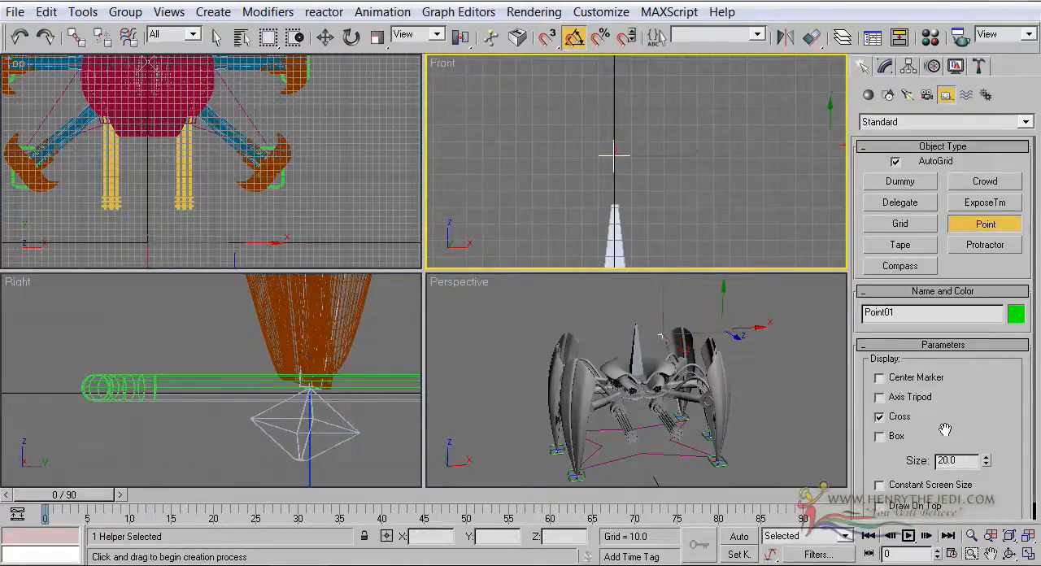
# Turn on the Point helper's Box display and set its size to 111.4
pyautogui.click(880, 437)
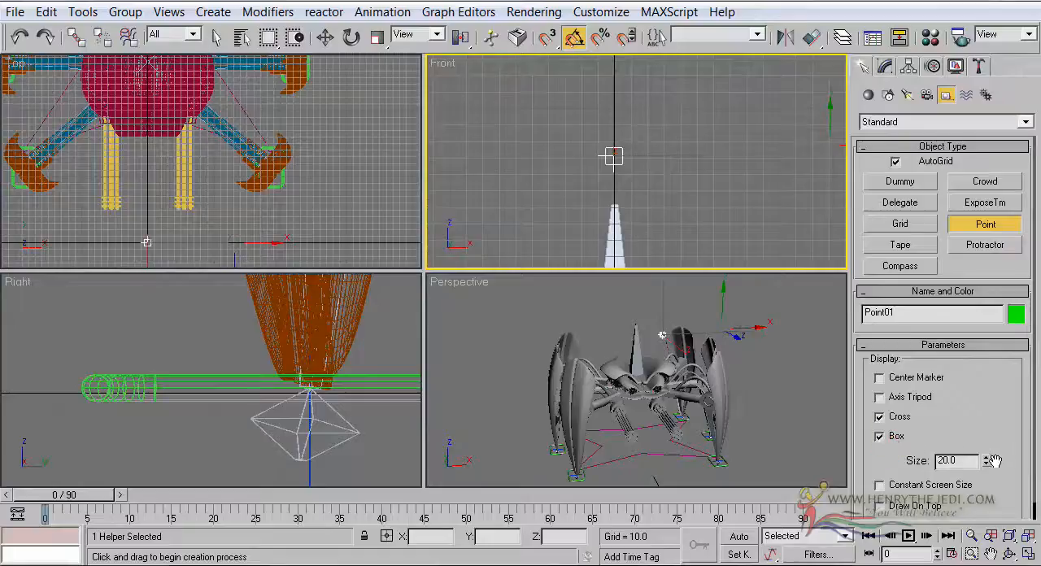
pyautogui.moveTo(986, 460); pyautogui.dragTo(989, 95)
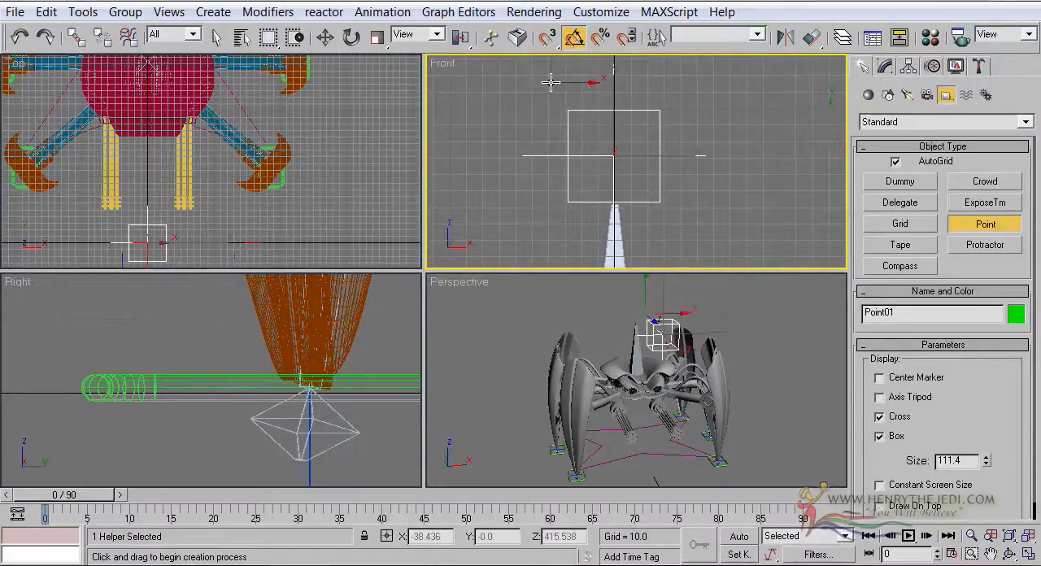
pyautogui.click(329, 40)
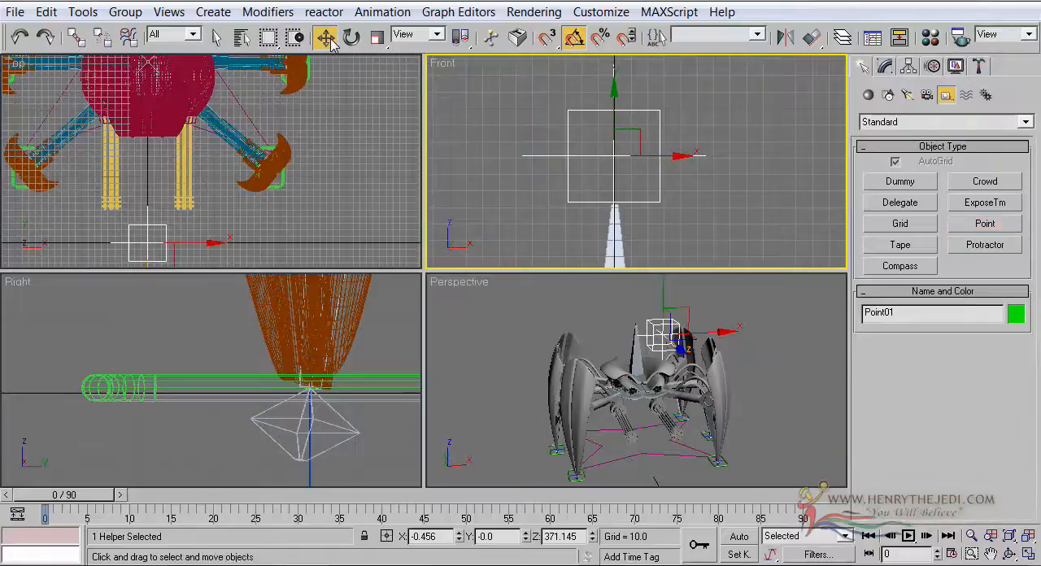
# Align the Point helper to Bone04 ROOT in X, Y and Z position, pivot point to pivot point
pyautogui.keyDown('alt'); pyautogui.moveTo(734, 400); pyautogui.dragTo(767, 406, button='middle'); pyautogui.keyUp('alt')
pyautogui.keyDown('alt'); pyautogui.moveTo(689, 419); pyautogui.dragTo(671, 427, button='middle'); pyautogui.keyUp('alt')
pyautogui.click(810, 37)
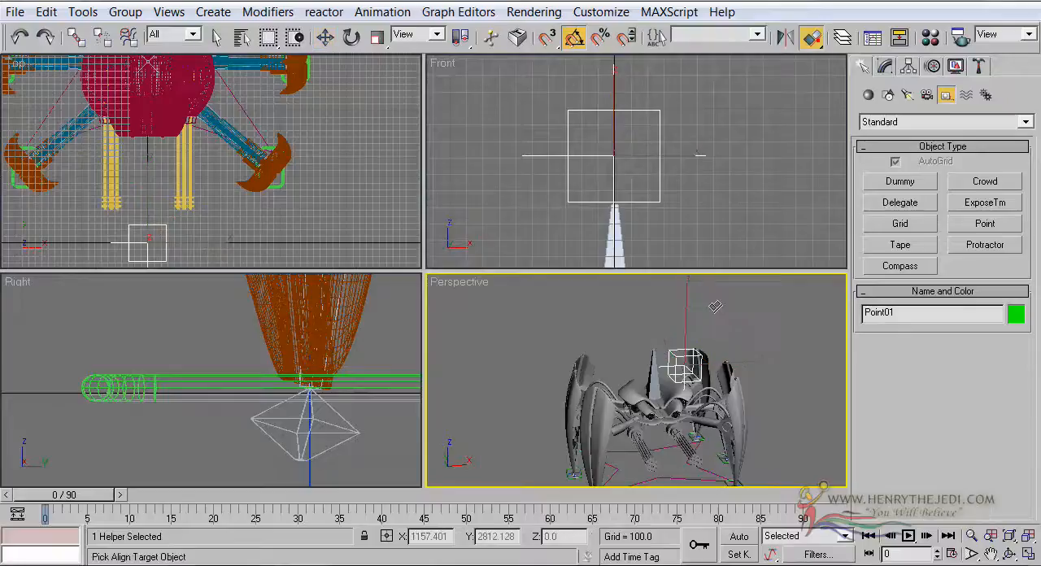
pyautogui.click(653, 358)
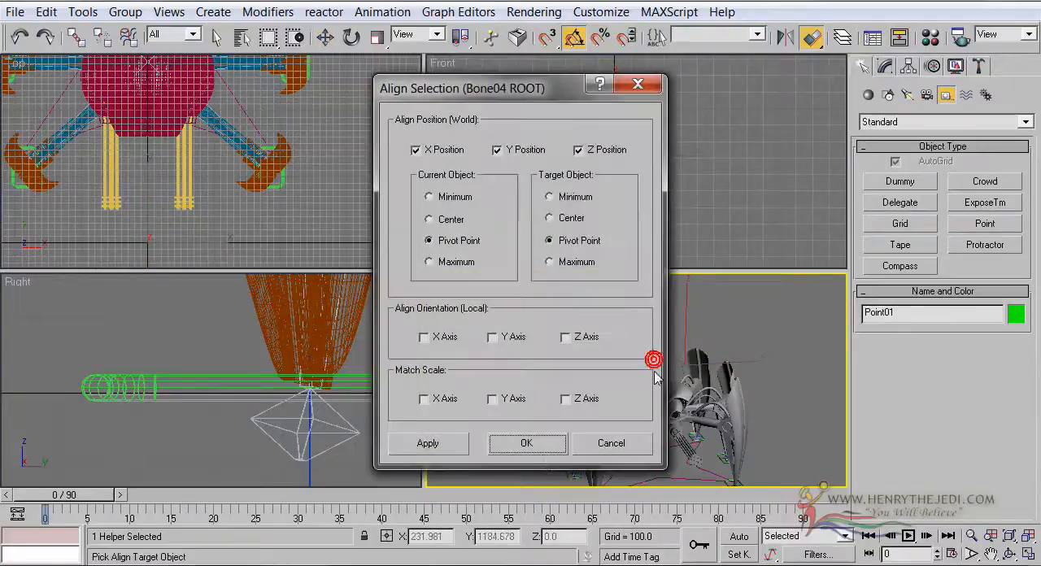
pyautogui.click(542, 445)
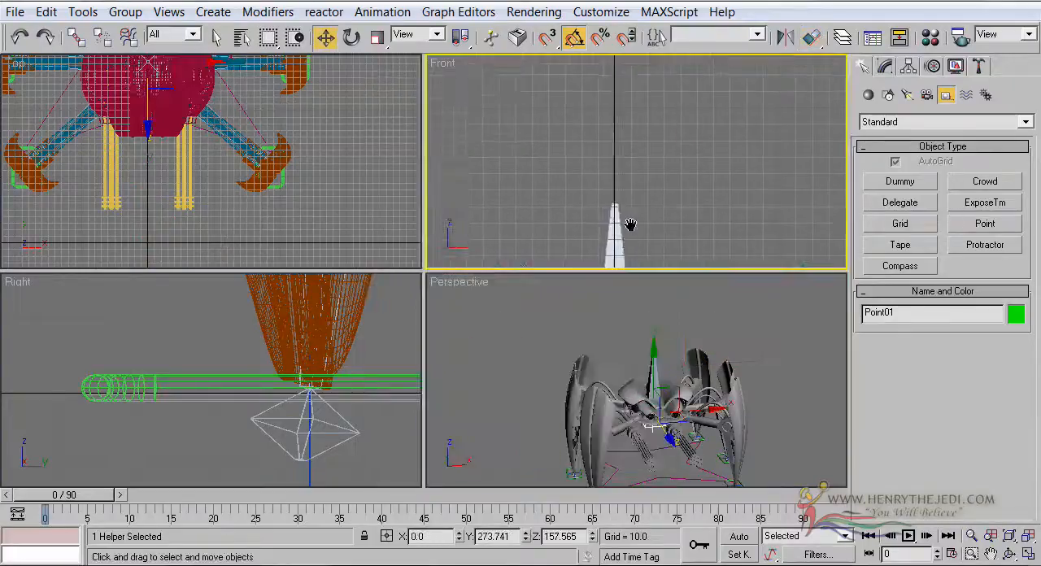
# Move the Point helper straight up to the tip of the root bone, at about Z 341.5
pyautogui.scroll(6, 621, 102)
pyautogui.scroll(-4, 615, 195)
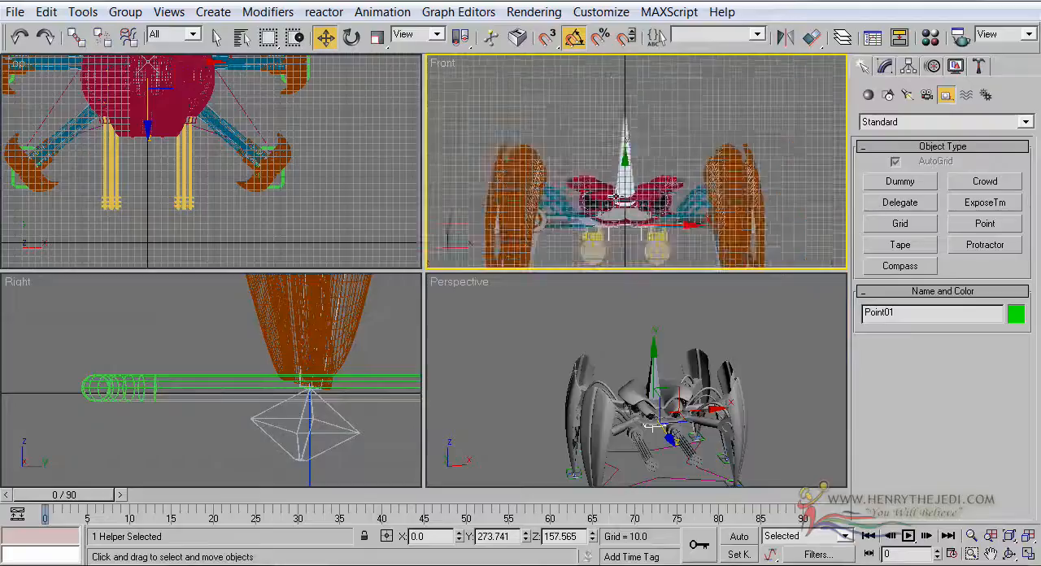
pyautogui.scroll(2, 614, 195)
pyautogui.moveTo(619, 195); pyautogui.dragTo(629, 45)
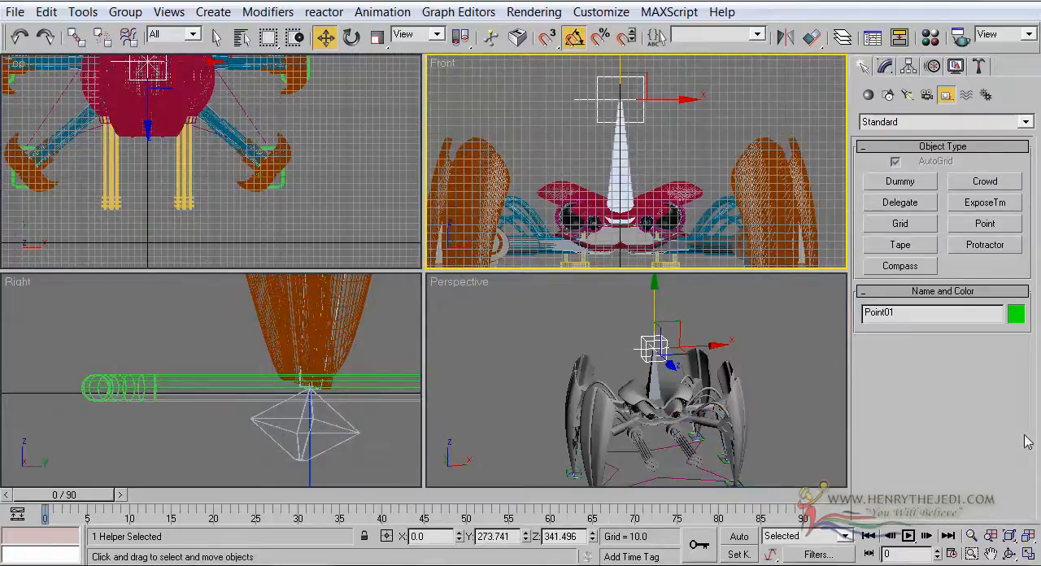
pyautogui.click(1028, 553)
pyautogui.scroll(4, 526, 353)
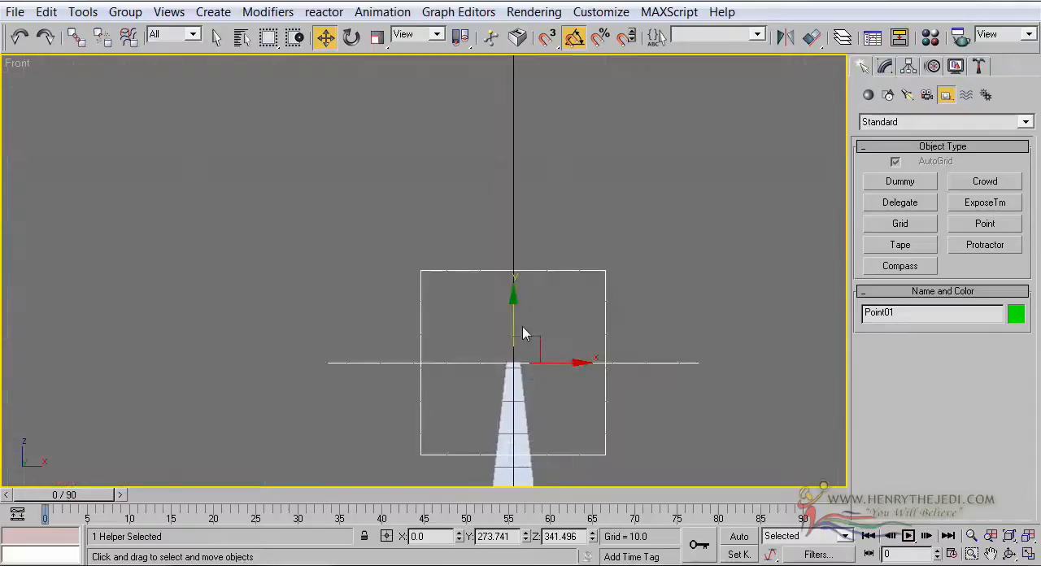
# Increase the Point helper's display size to 181.237
pyautogui.click(1028, 553)
pyautogui.moveTo(355, 365); pyautogui.dragTo(351, 462, button='middle')
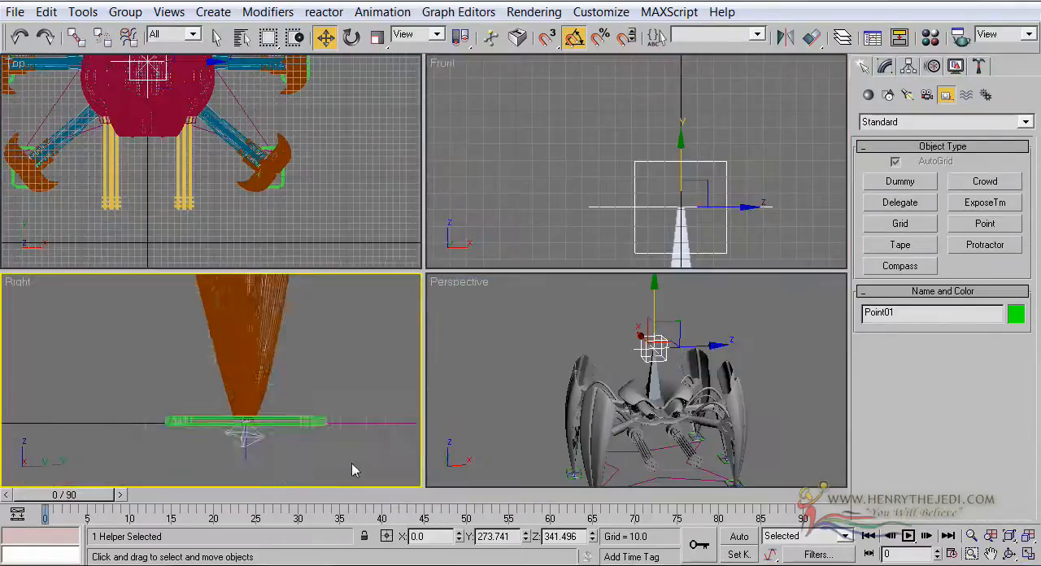
pyautogui.scroll(-9, 328, 388)
pyautogui.moveTo(321, 386); pyautogui.dragTo(320, 453, button='middle')
pyautogui.scroll(4, 320, 452)
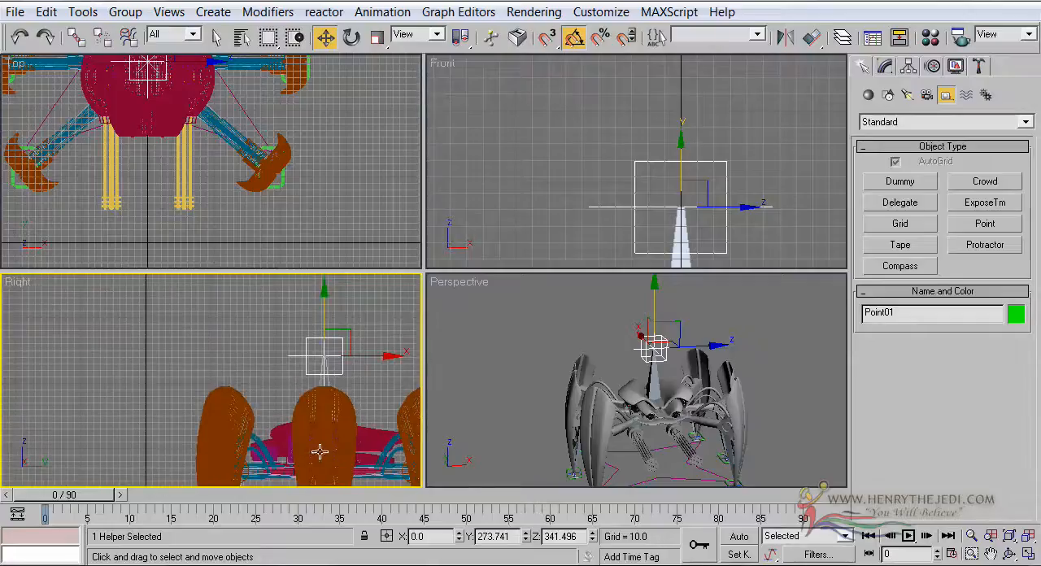
pyautogui.rightClick(574, 391)
pyautogui.click(1027, 553)
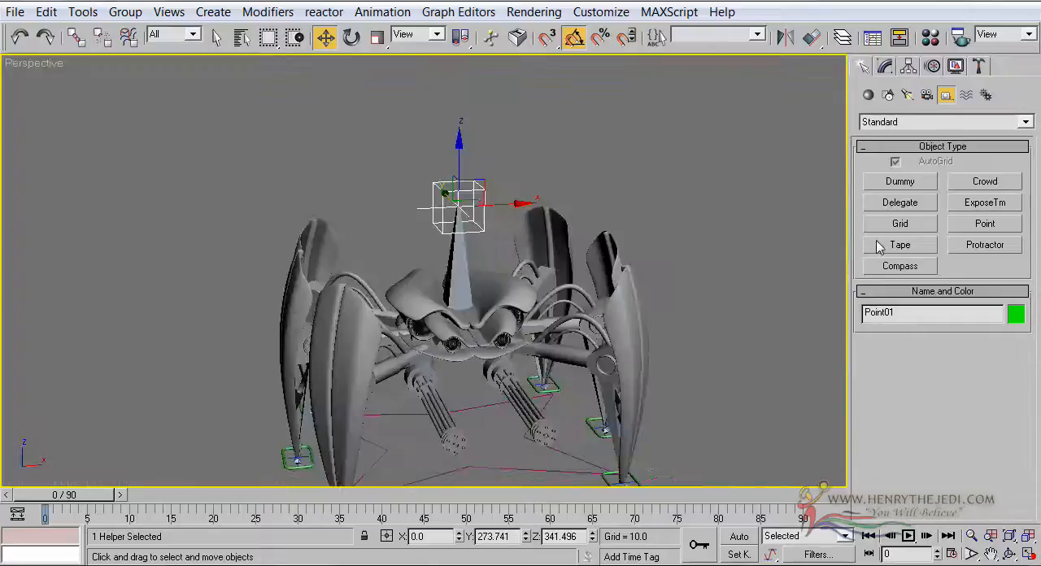
pyautogui.click(885, 66)
pyautogui.moveTo(985, 378); pyautogui.dragTo(978, 313)
pyautogui.moveTo(597, 148); pyautogui.dragTo(583, 112, button='middle')
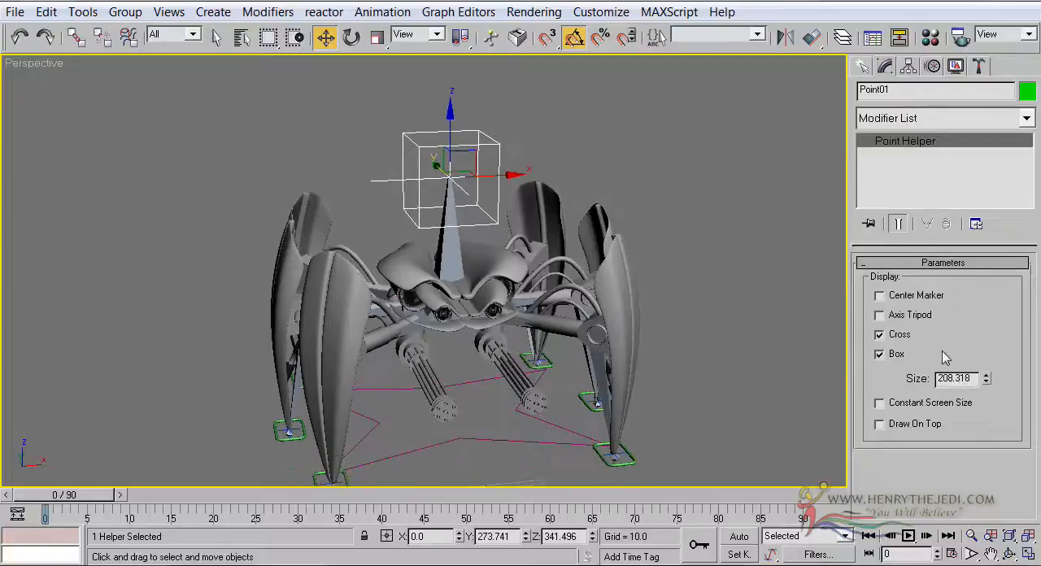
pyautogui.moveTo(985, 381); pyautogui.dragTo(985, 395)
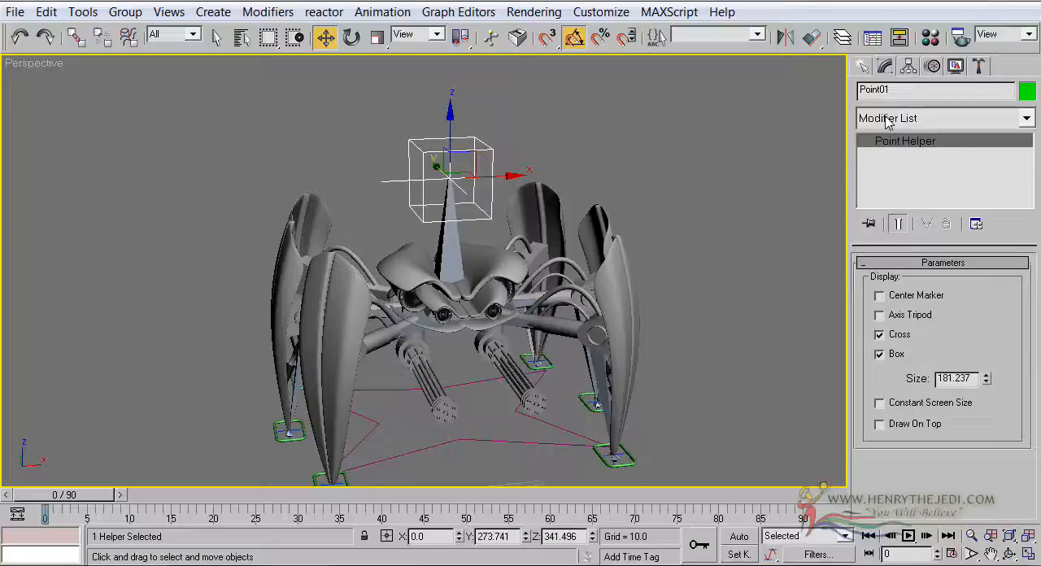
# Rename the Point helper to Dummy_Root by pasting the copied name
pyautogui.doubleClick(890, 89)
pyautogui.rightClick(890, 90)
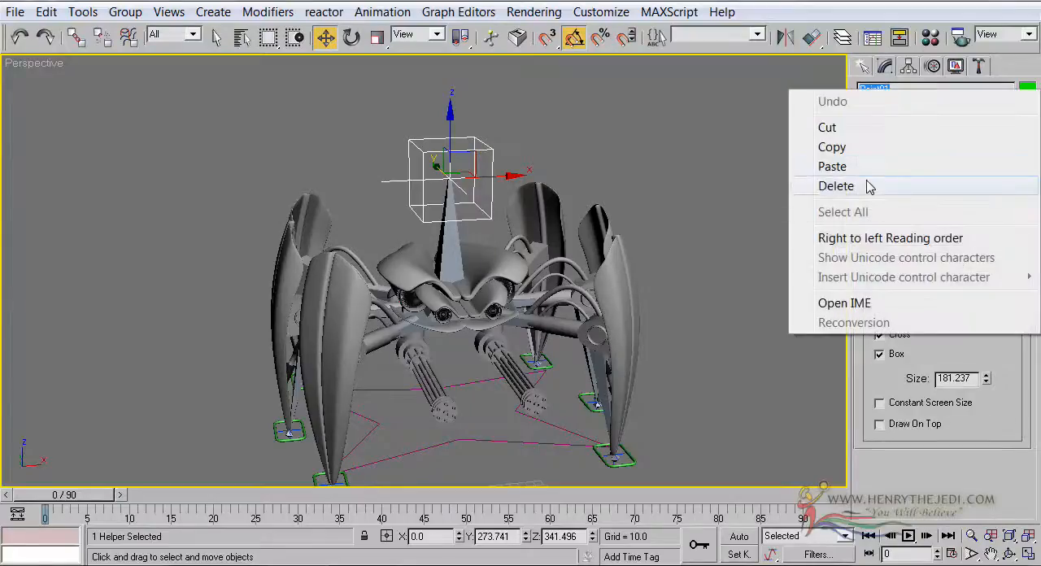
pyautogui.click(865, 168)
pyautogui.keyDown('alt'); pyautogui.moveTo(566, 290); pyautogui.dragTo(586, 287, button='middle'); pyautogui.keyUp('alt')
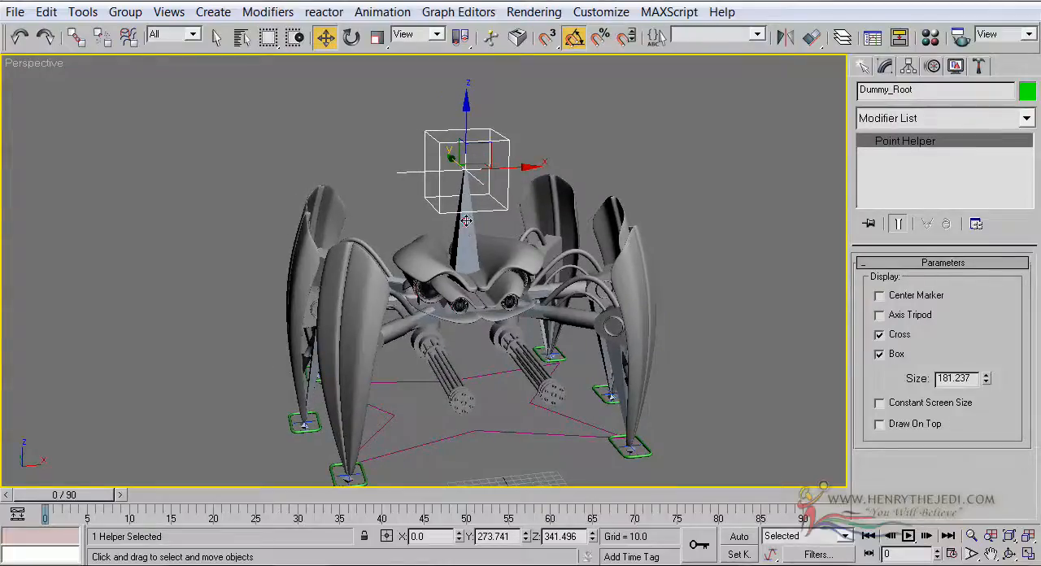
# Link Bone04 ROOT to the Dummy_Root helper so that the helper becomes the bone's parent
pyautogui.press('F4')
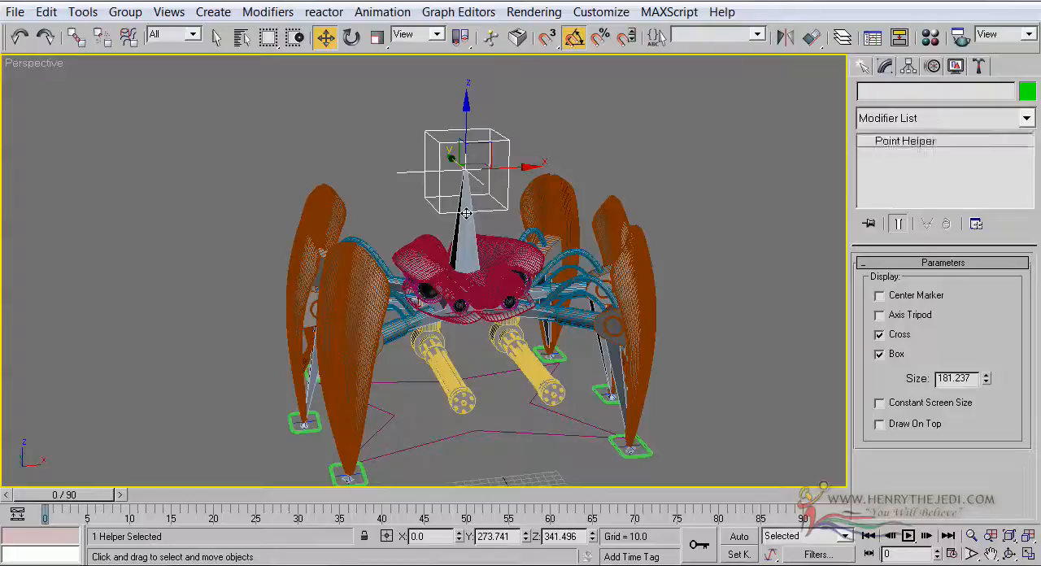
pyautogui.click(466, 219)
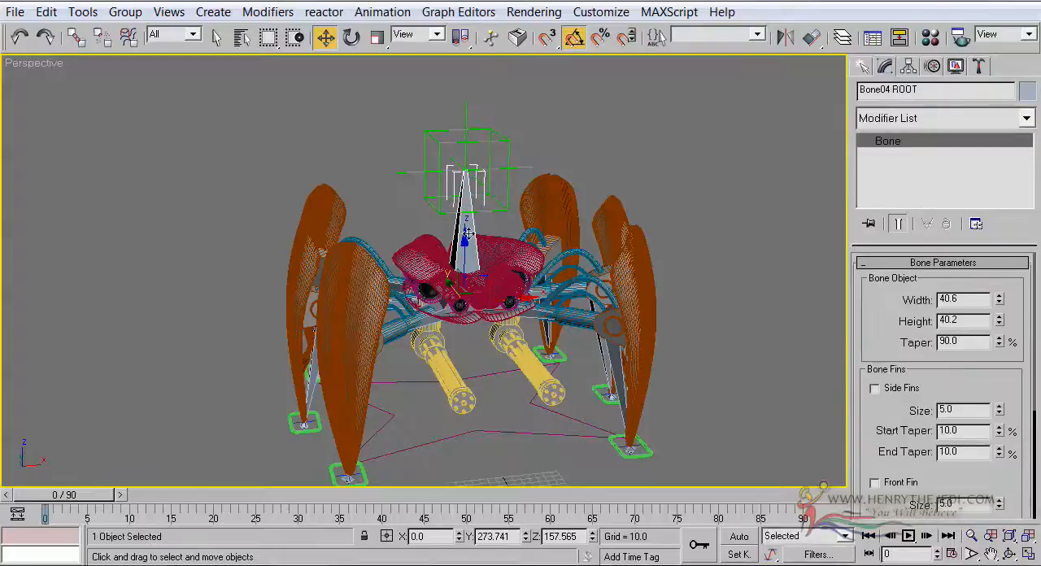
pyautogui.scroll(3, 478, 209)
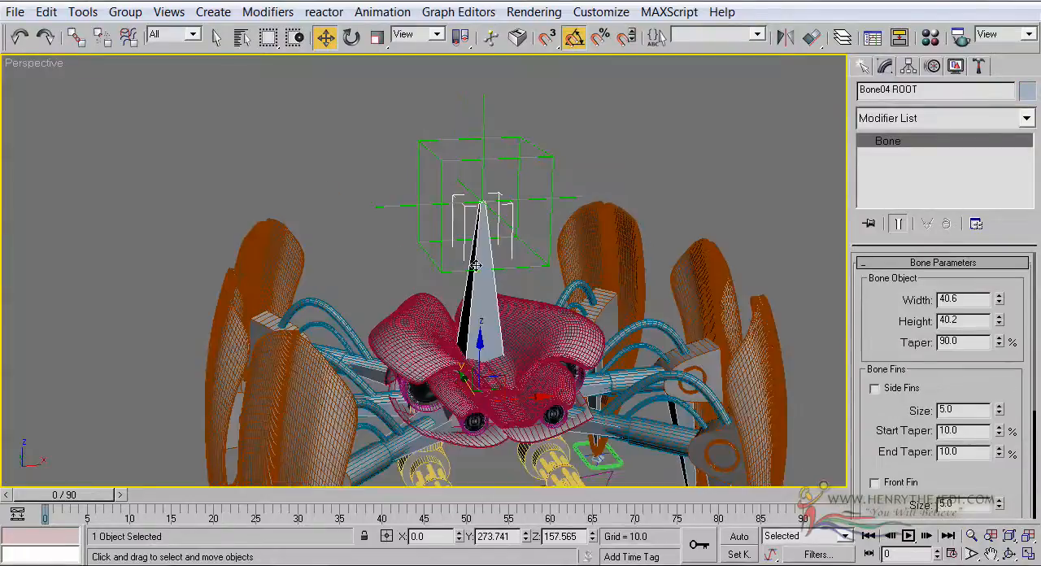
pyautogui.click(76, 36)
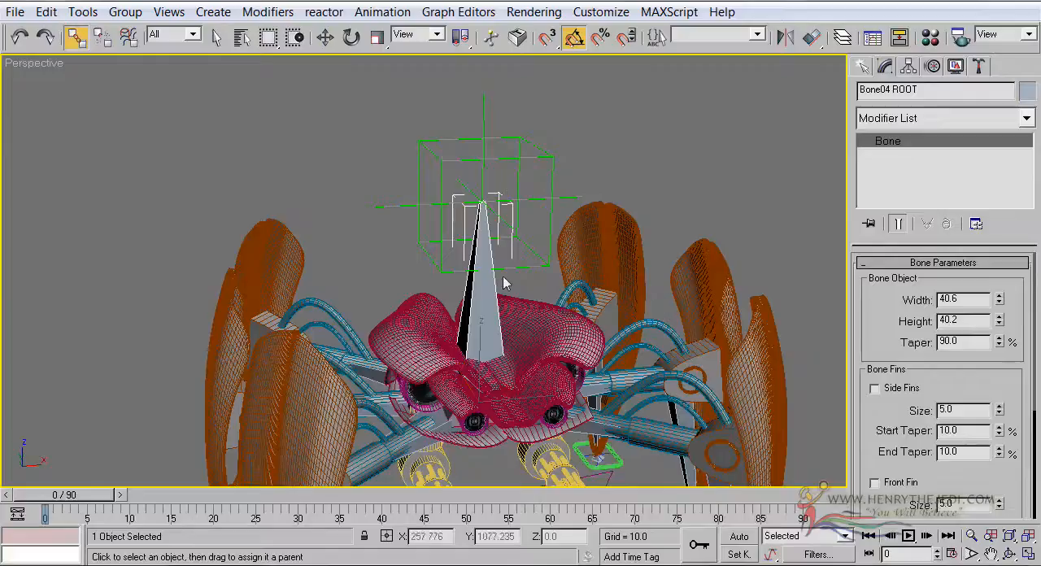
pyautogui.moveTo(479, 219); pyautogui.dragTo(518, 158)
pyautogui.click(324, 37)
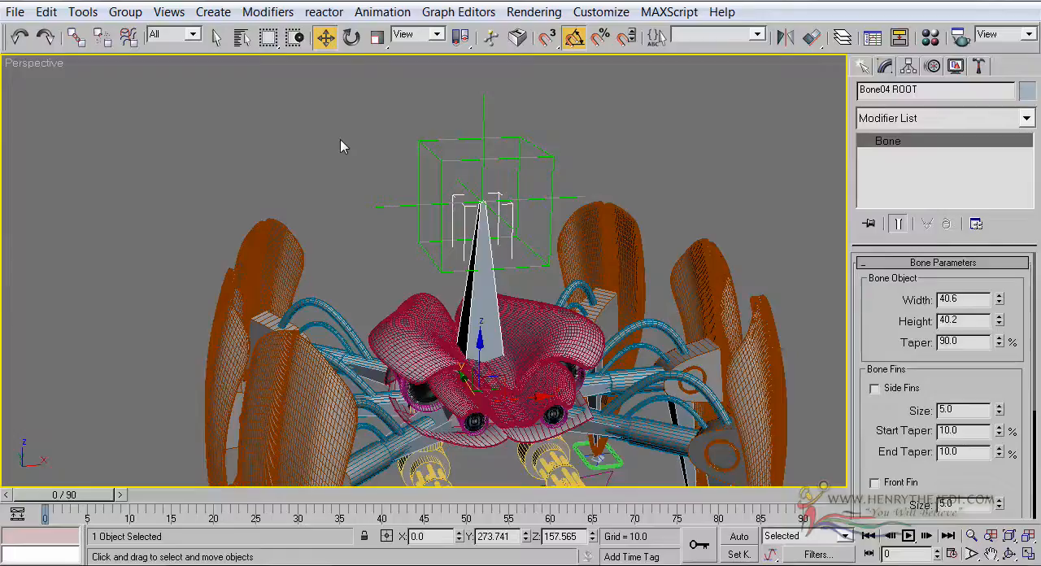
# Return the Perspective view to plain shading, select the Dummy_Root helper and turn off Angle Snap
pyautogui.press('F3')
pyautogui.scroll(-3, 465, 174)
pyautogui.moveTo(465, 174); pyautogui.dragTo(453, 141, button='middle')
pyautogui.scroll(-4, 455, 154)
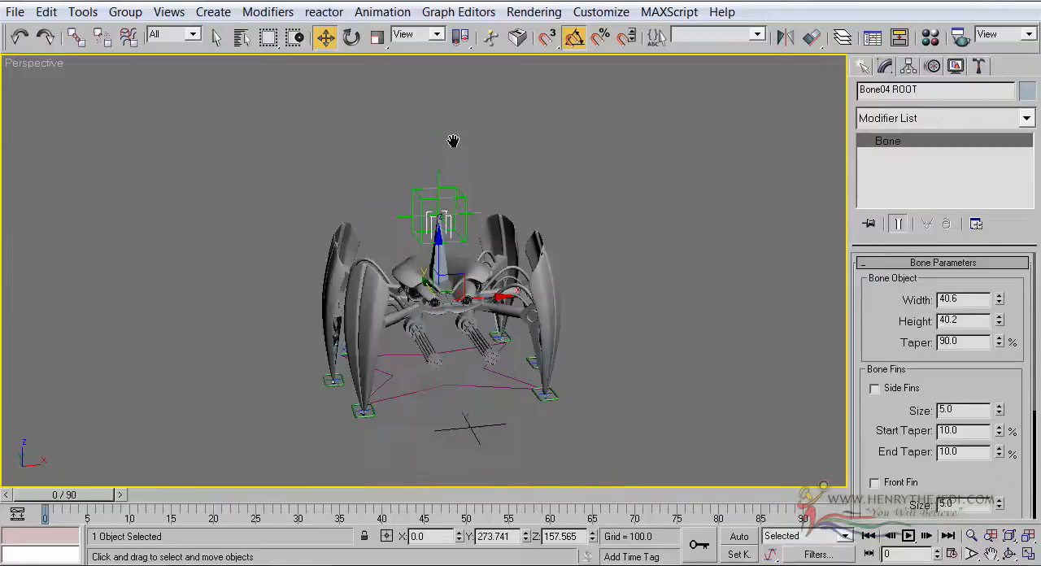
pyautogui.click(495, 142)
pyautogui.click(464, 192)
pyautogui.click(574, 37)
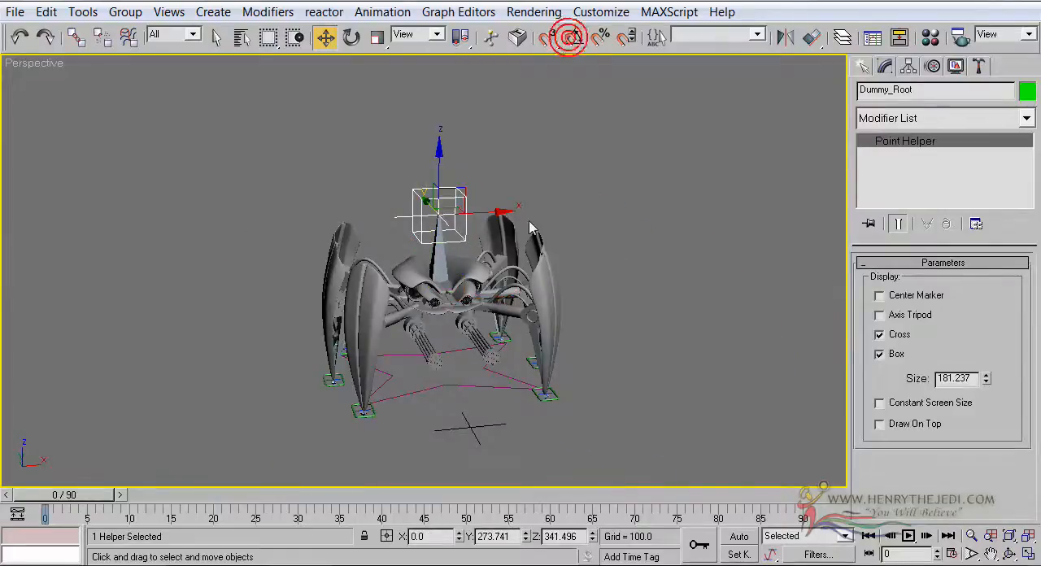
# Test the link by moving Dummy_Root sideways and up to about Z 373, undoing each move
pyautogui.moveTo(495, 213); pyautogui.dragTo(482, 244)
pyautogui.hotkey('ctrl', 'z')
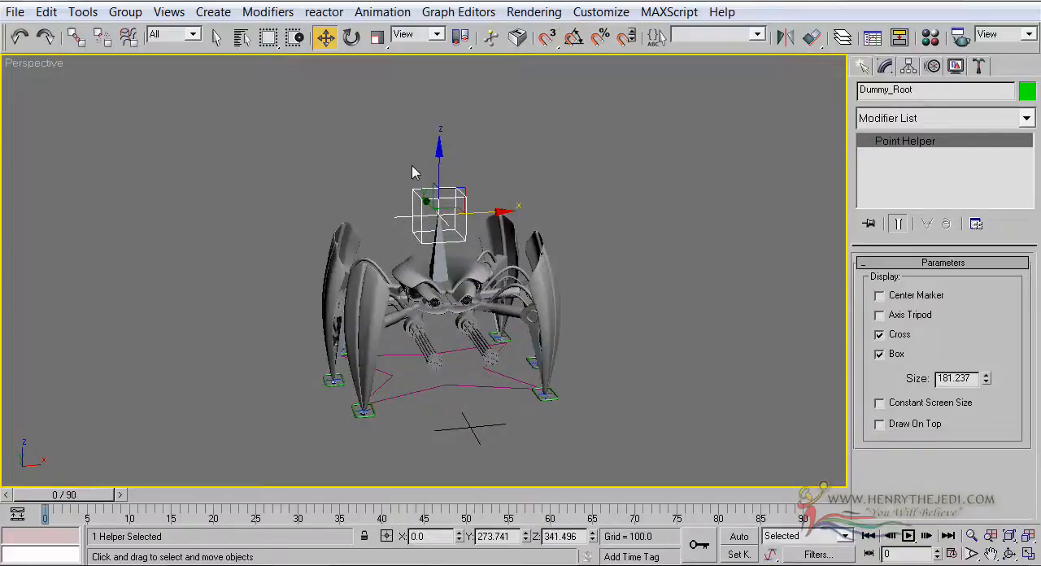
pyautogui.moveTo(440, 159)
pyautogui.mouseDown()
pyautogui.moveTo(440, 57)
pyautogui.moveTo(440, 200)
pyautogui.moveTo(440, 126)
pyautogui.moveTo(442, 143)
pyautogui.mouseUp()
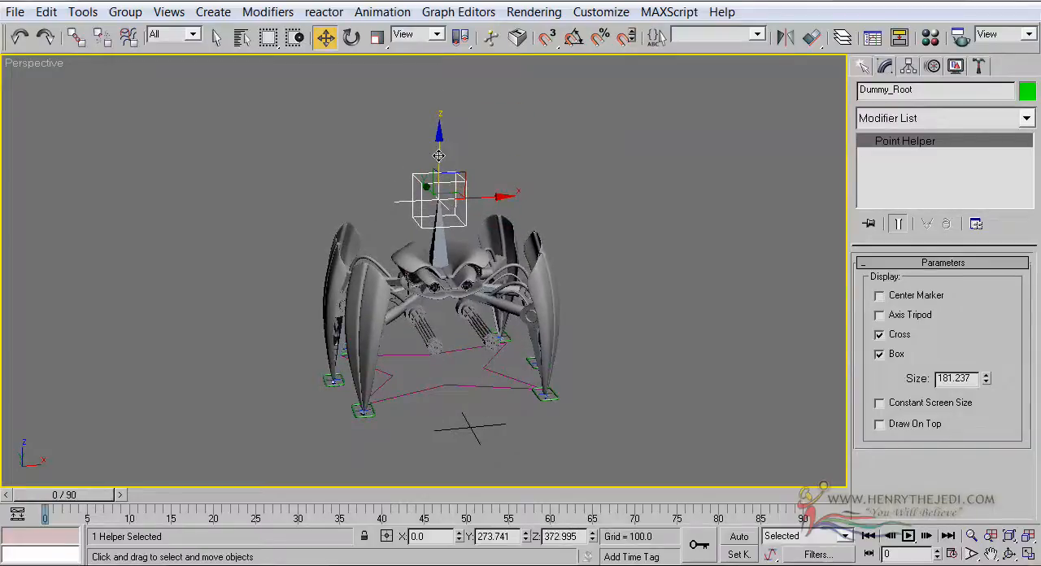
pyautogui.hotkey('ctrl', 'z')
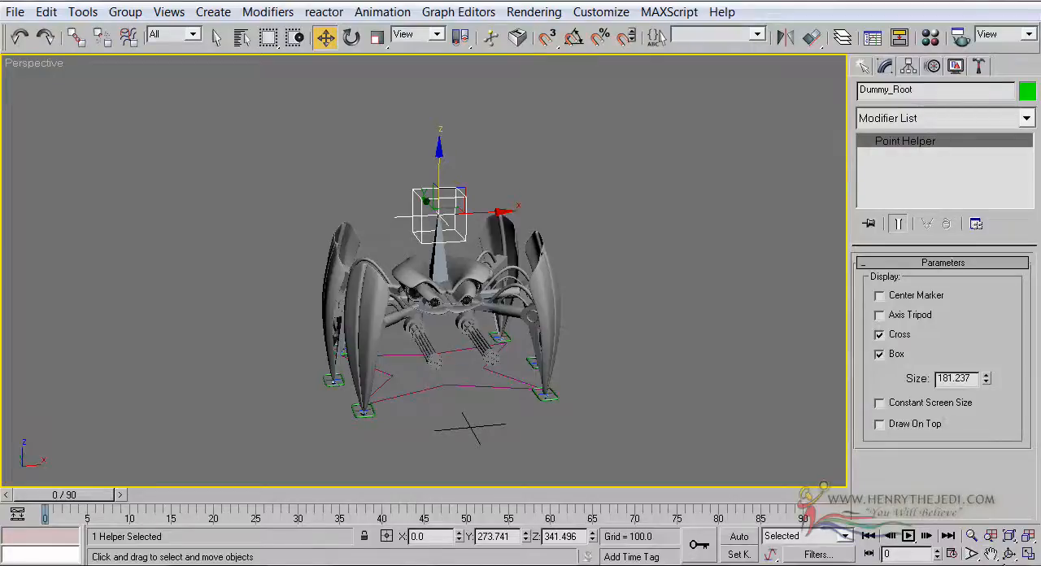
# Examine the rigged robot and its Dummy_Root helper from several angles in the Perspective view
pyautogui.click(1008, 553)
pyautogui.moveTo(459, 309); pyautogui.dragTo(386, 310)
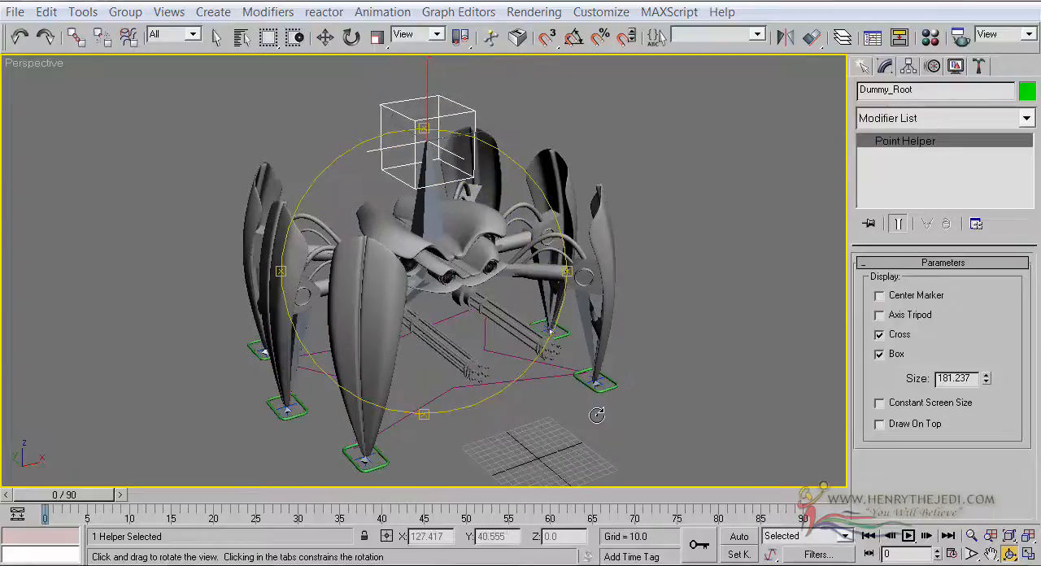
pyautogui.moveTo(447, 283); pyautogui.dragTo(446, 261)
pyautogui.rightClick(206, 63)
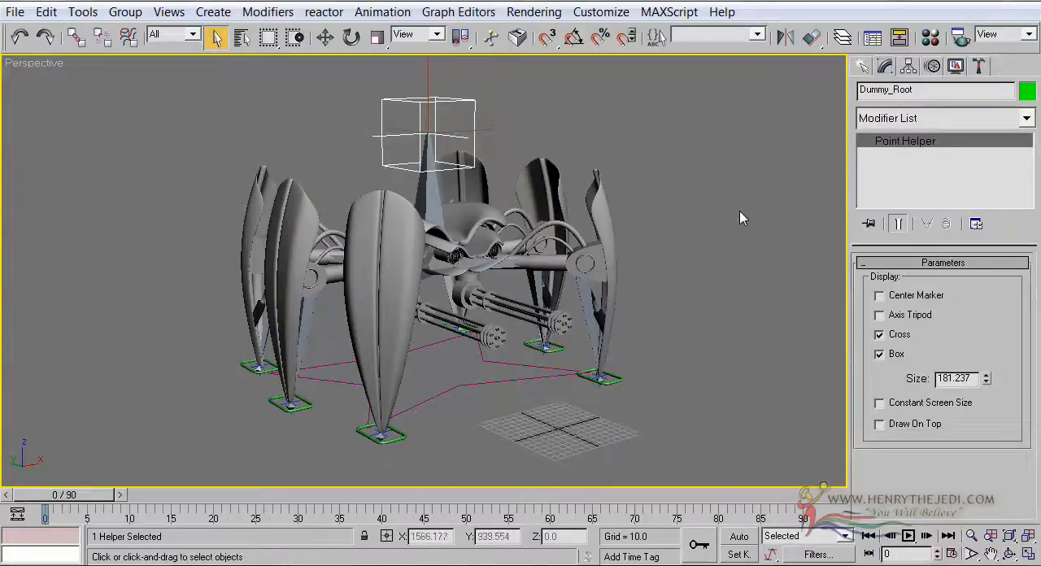
pyautogui.click(1006, 553)
pyautogui.moveTo(496, 316); pyautogui.dragTo(442, 309)
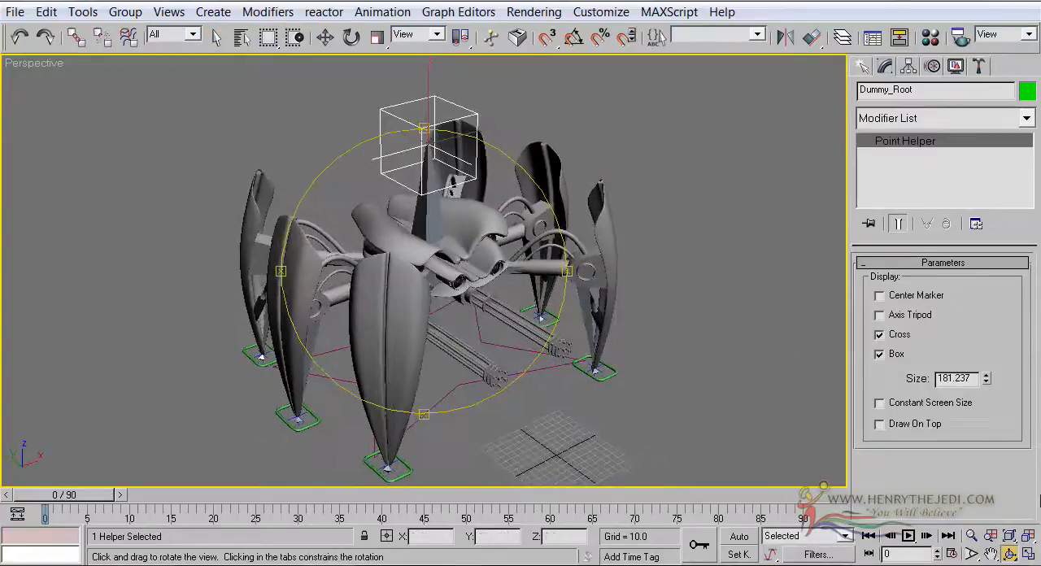
# Maximize the accidentally rotated Right viewport, switch it to the Left view and leave the orbit mode
pyautogui.click(1029, 552)
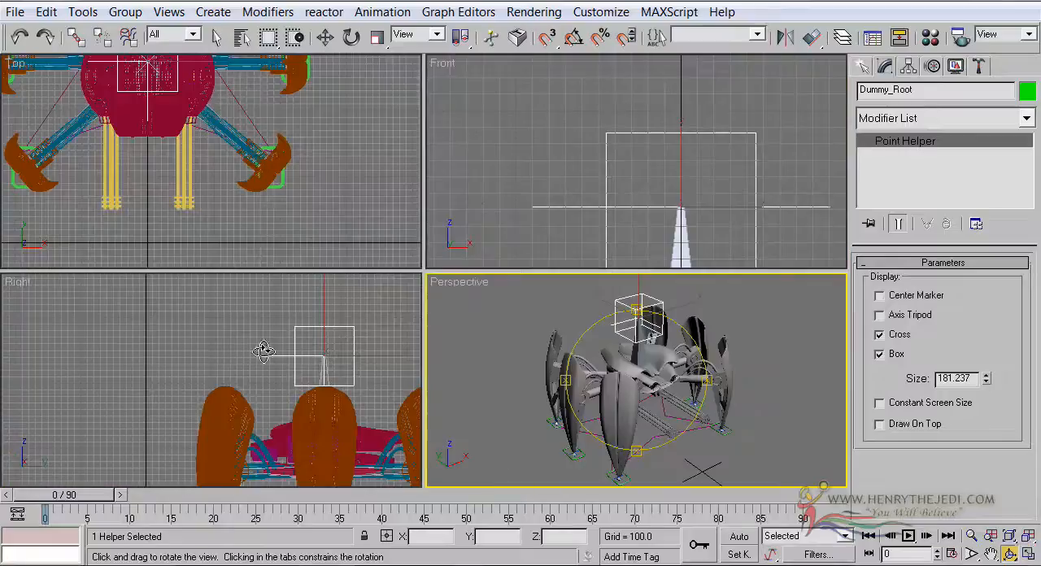
pyautogui.click(116, 303)
pyautogui.moveTo(81, 317); pyautogui.dragTo(57, 303)
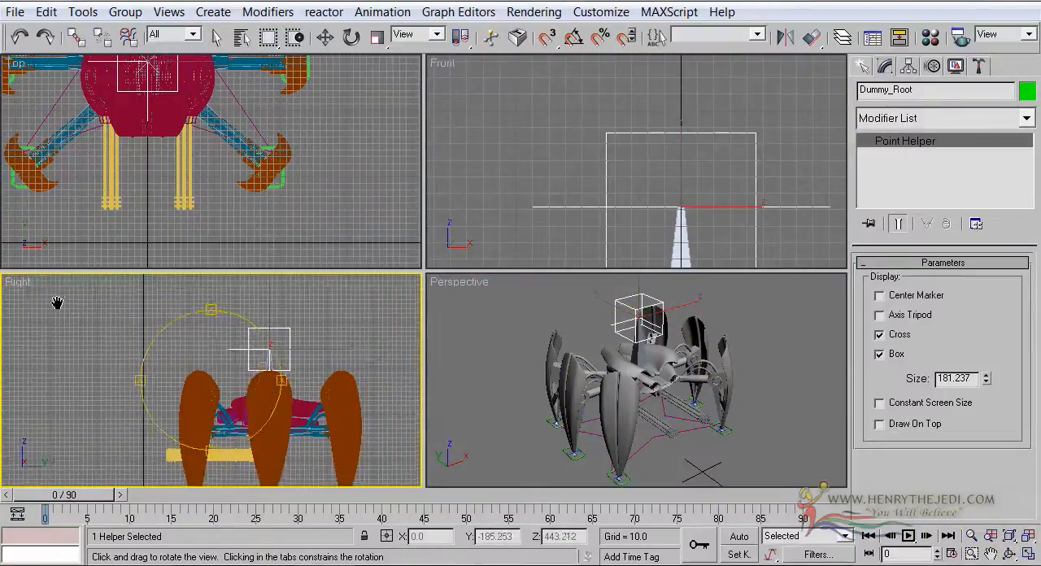
pyautogui.rightClick(16, 281)
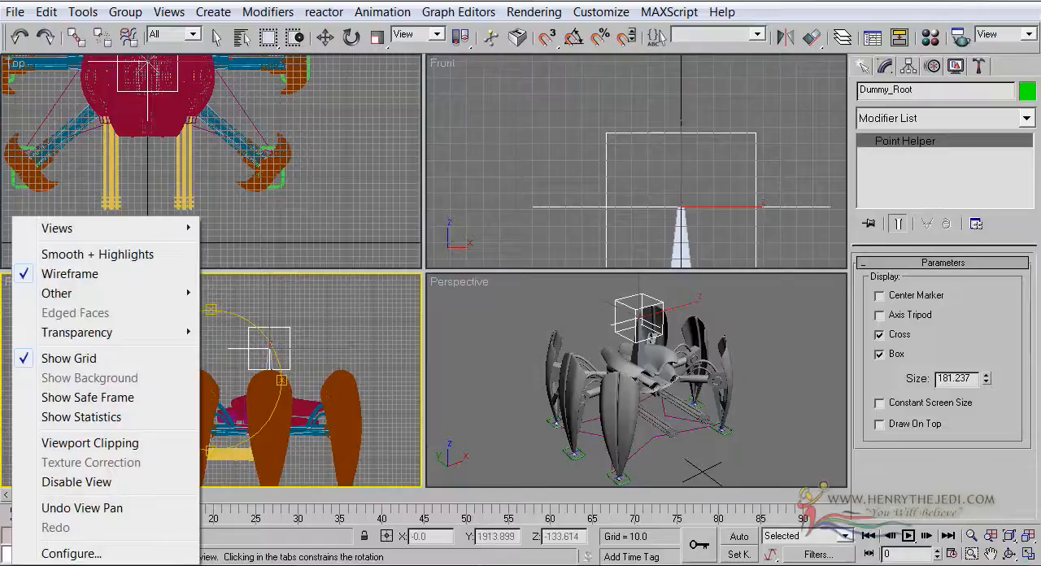
pyautogui.click(380, 350)
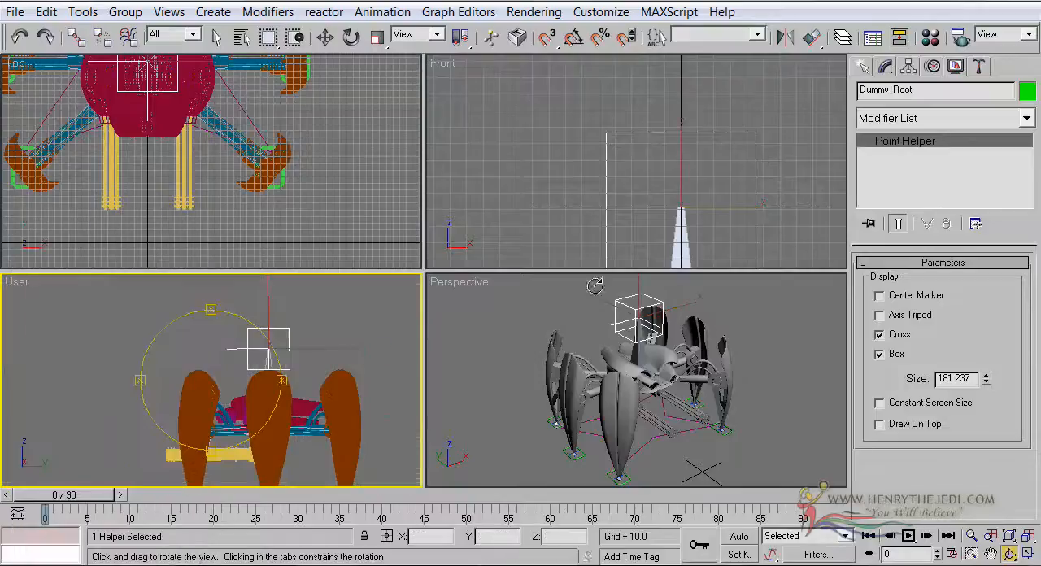
pyautogui.click(1029, 555)
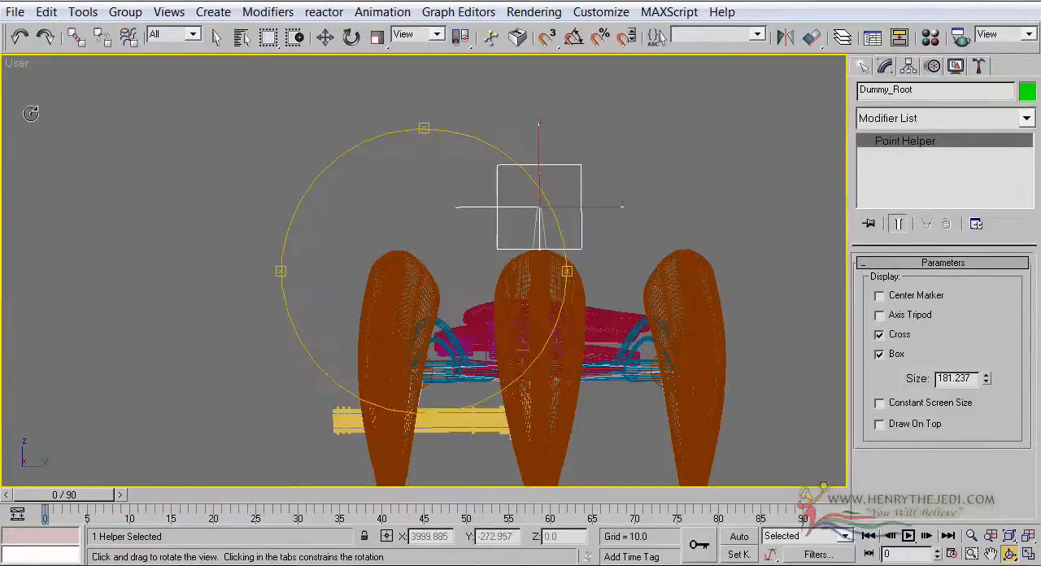
pyautogui.scroll(-3, 285, 248)
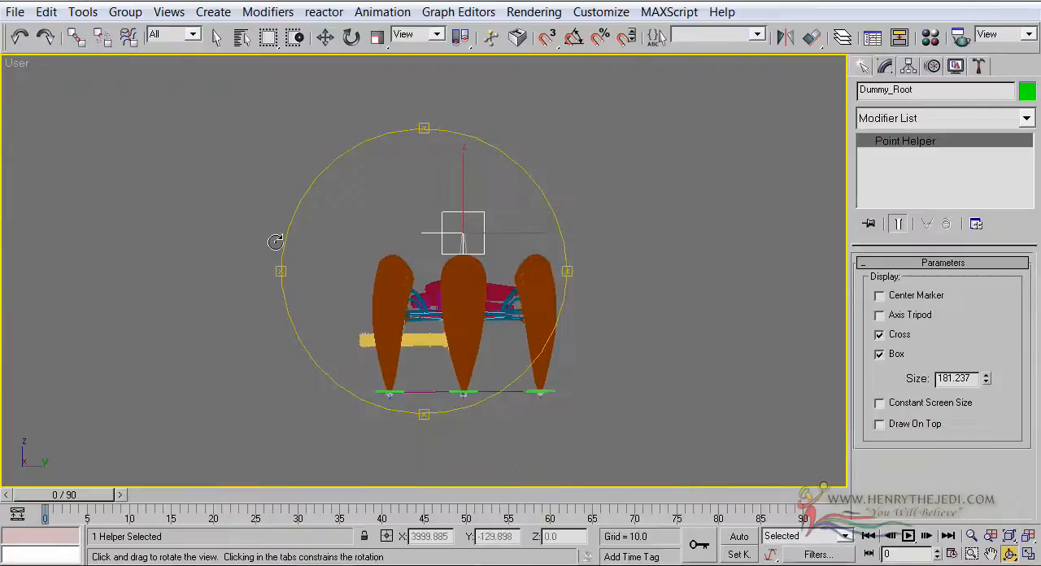
pyautogui.scroll(2, 275, 241)
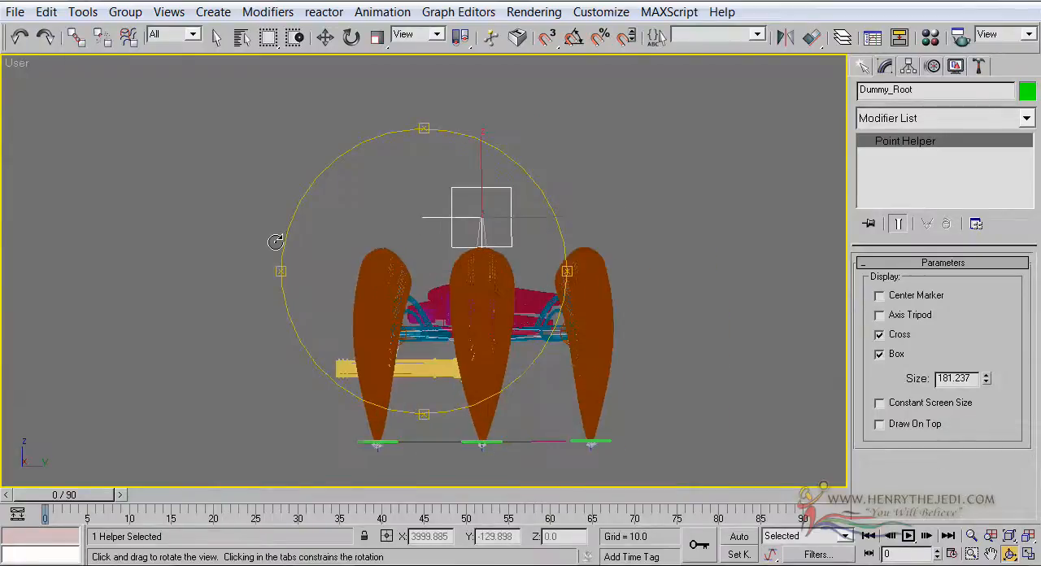
pyautogui.scroll(2, 275, 242)
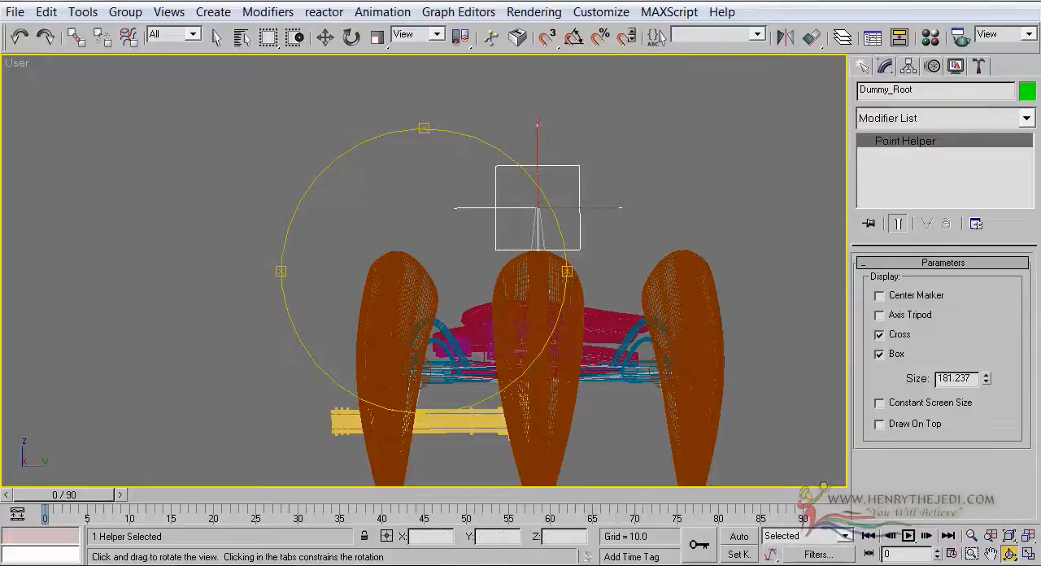
pyautogui.rightClick(25, 64)
pyautogui.rightClick(15, 64)
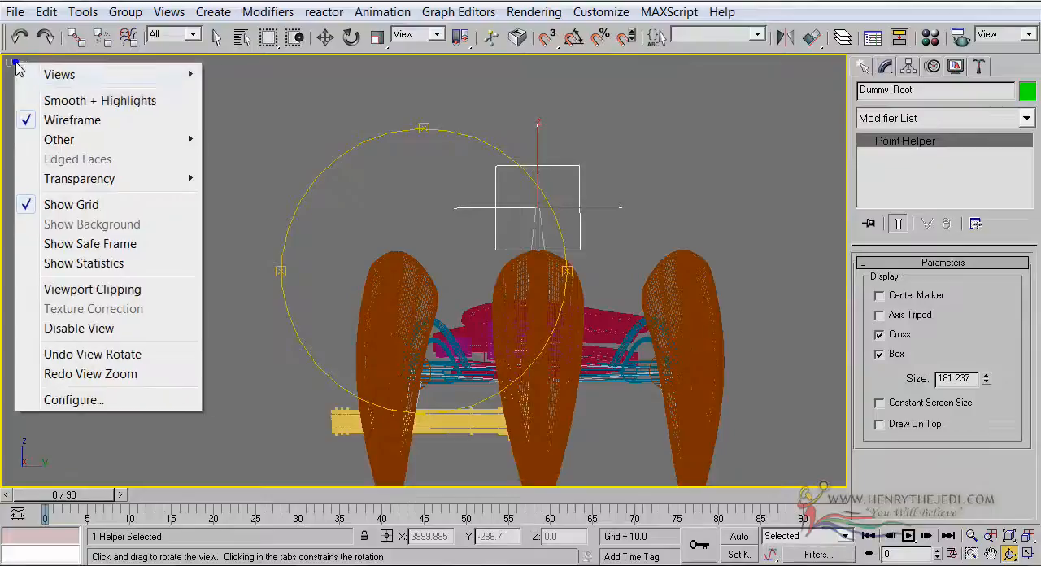
pyautogui.moveTo(70, 75)
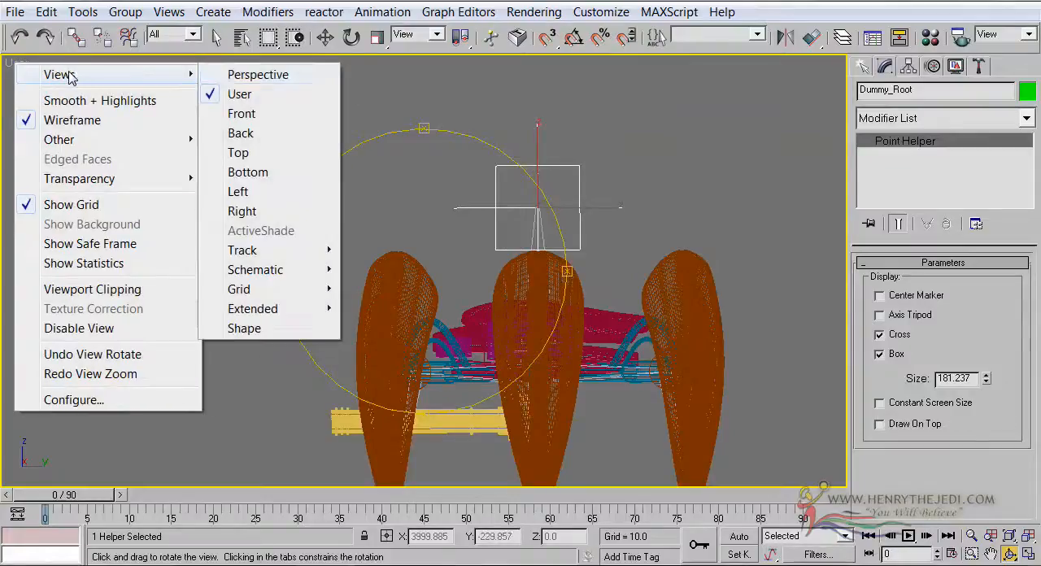
pyautogui.click(248, 192)
pyautogui.scroll(-3, 381, 274)
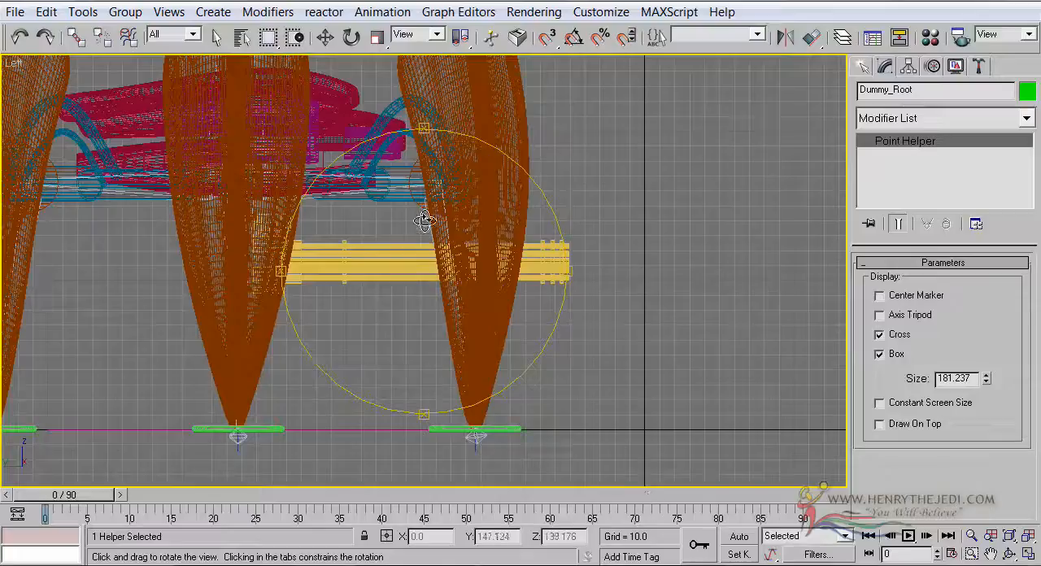
pyautogui.scroll(-3, 425, 221)
pyautogui.click(216, 38)
# Select the green rectangle control under the rear right foot in the maximized Left view
pyautogui.scroll(3, 475, 303)
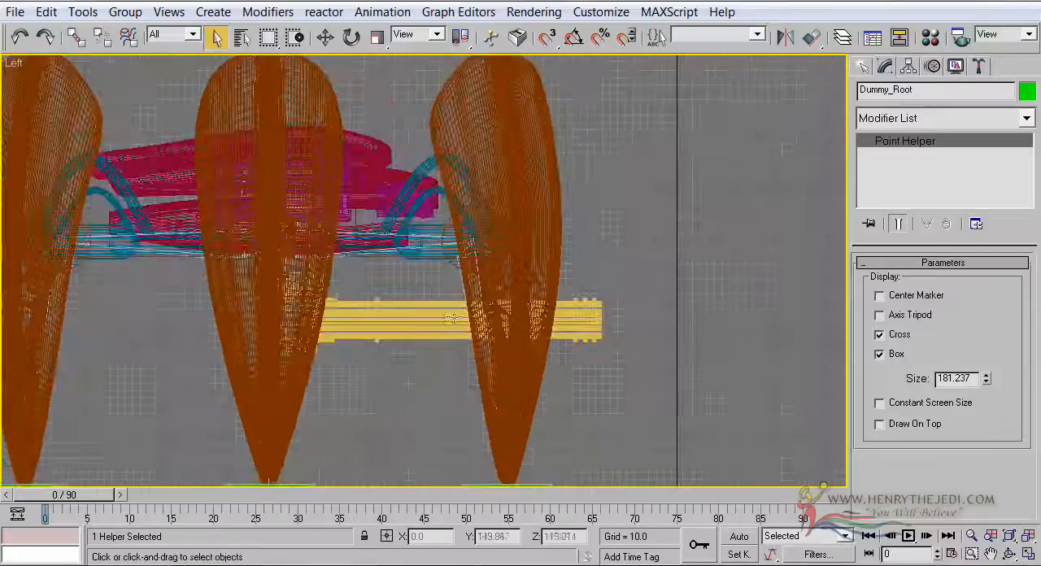
pyautogui.click(602, 320)
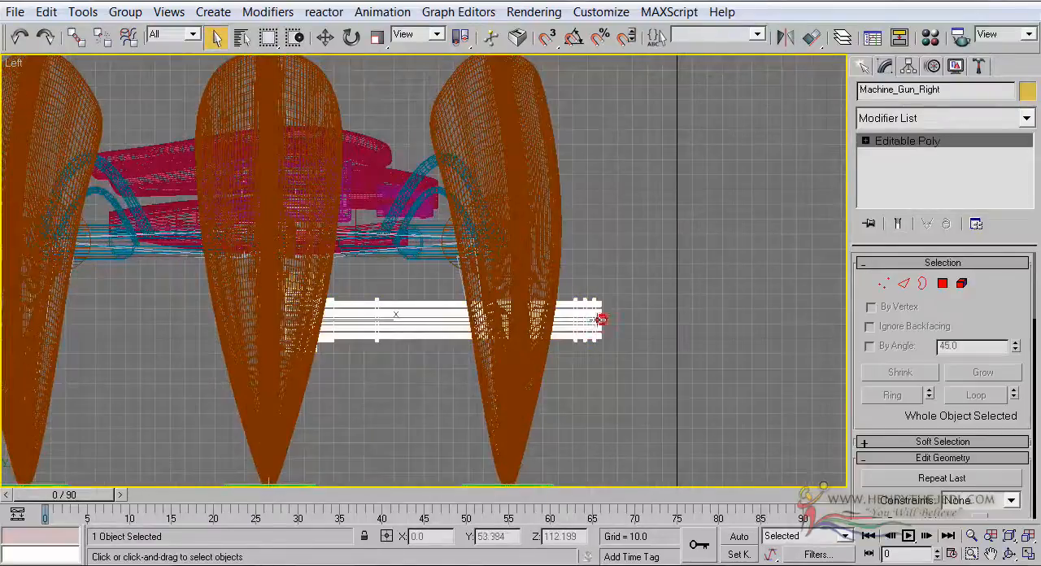
pyautogui.scroll(-2, 606, 316)
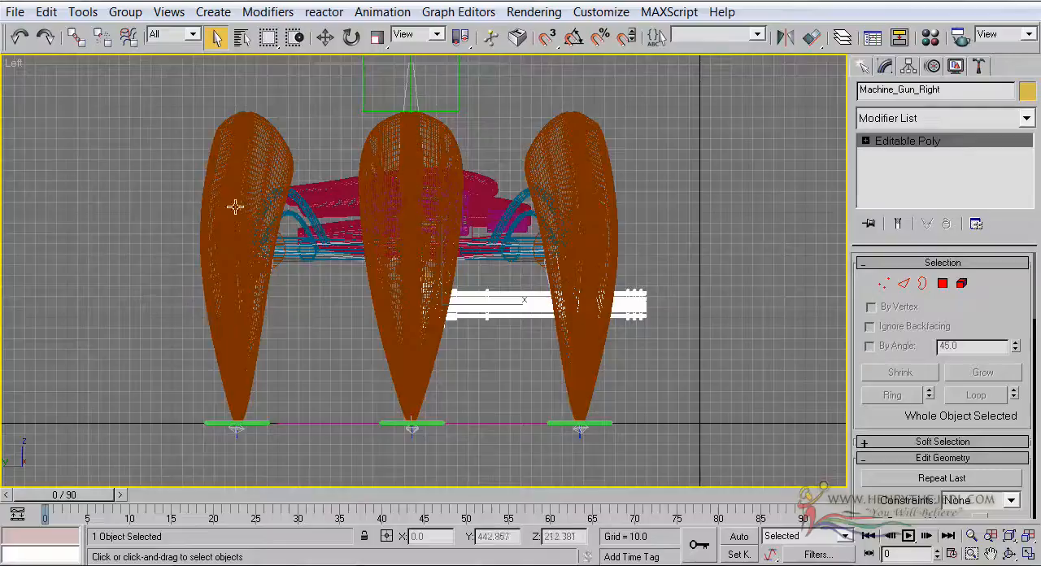
pyautogui.scroll(2, 362, 423)
pyautogui.moveTo(364, 423); pyautogui.dragTo(366, 292, button='middle')
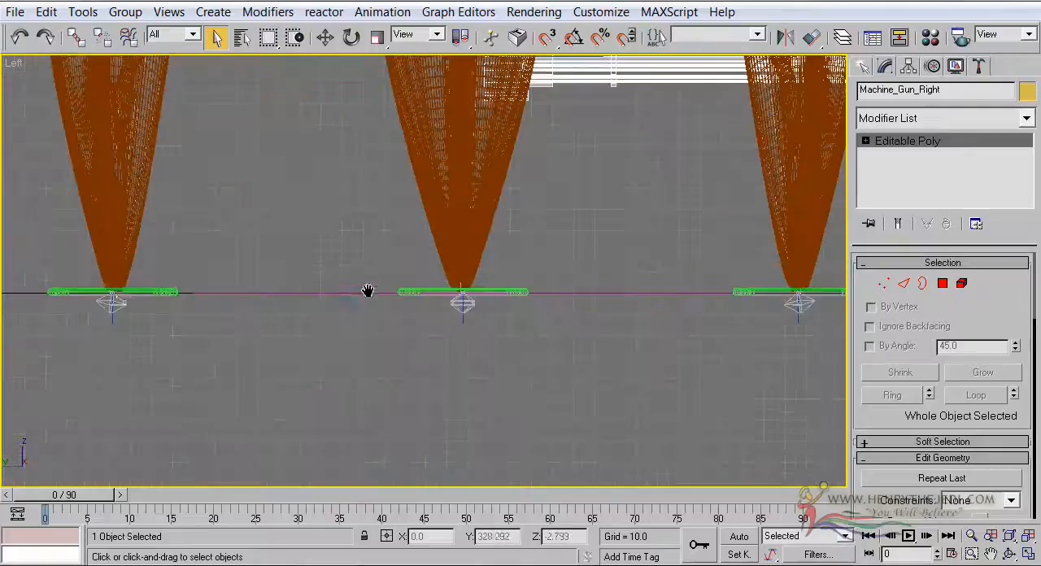
pyautogui.click(131, 293)
pyautogui.moveTo(340, 212); pyautogui.dragTo(227, 412, button='middle')
pyautogui.scroll(-1, 323, 268)
pyautogui.scroll(-1, 269, 350)
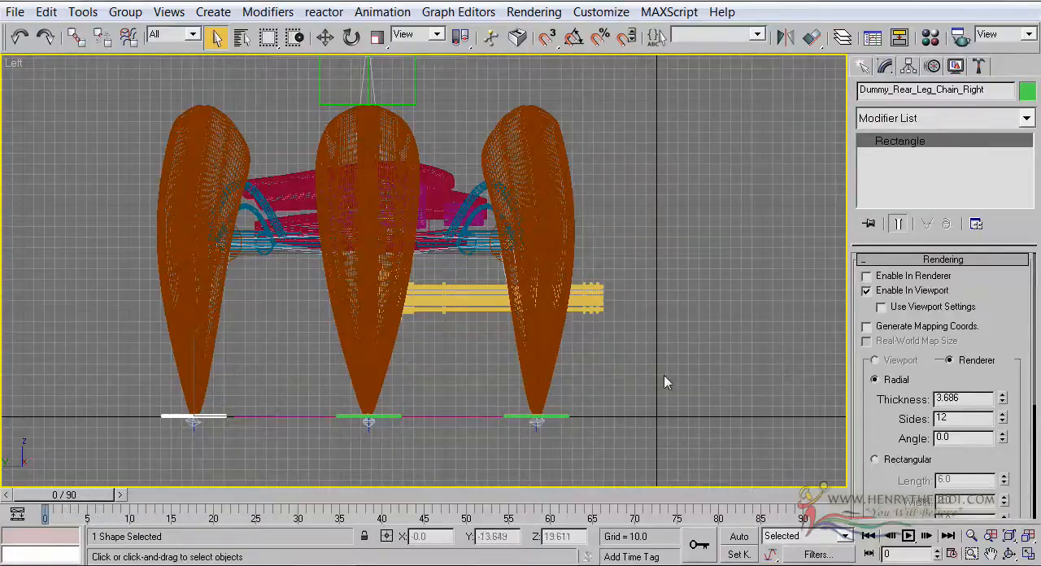
# Restore the four-viewport layout and frame the robot's legs in the Left view
pyautogui.moveTo(629, 304); pyautogui.dragTo(525, 378, button='middle')
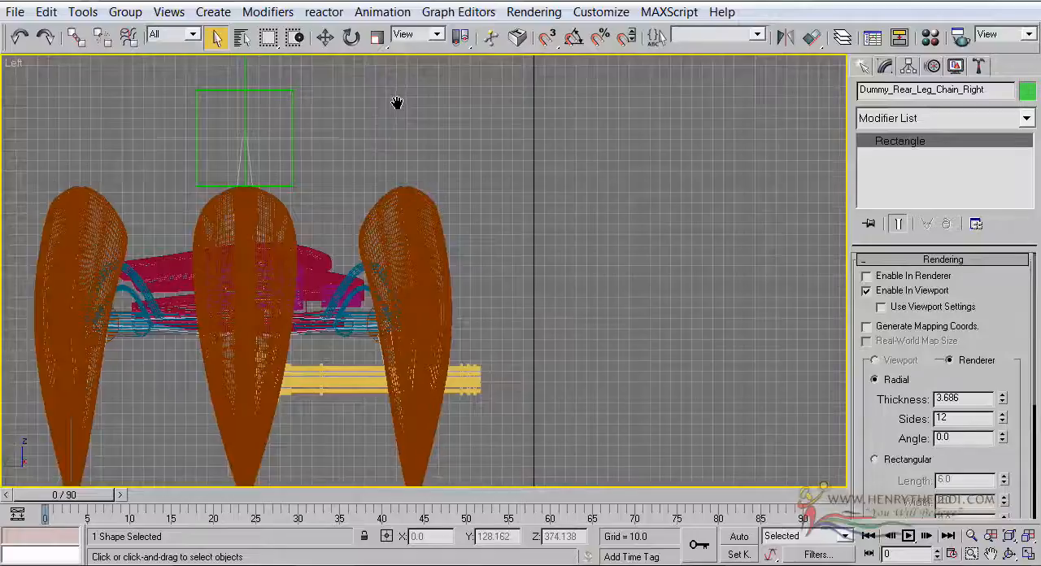
pyautogui.moveTo(395, 103); pyautogui.dragTo(532, 71, button='middle')
pyautogui.scroll(-2, 532, 71)
pyautogui.moveTo(525, 255); pyautogui.dragTo(393, 274, button='middle')
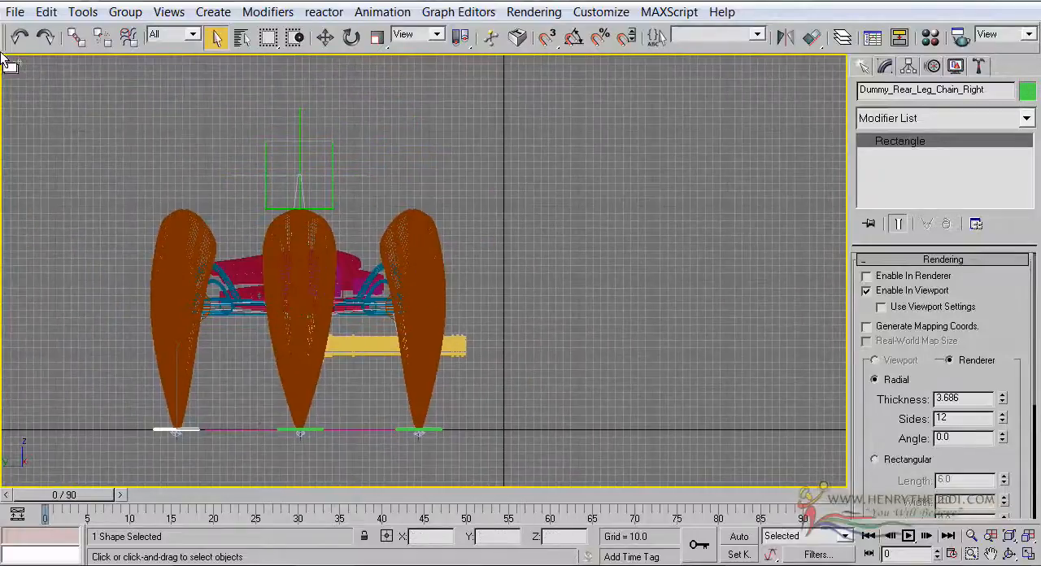
pyautogui.click(1028, 553)
pyautogui.scroll(-3, 687, 122)
pyautogui.moveTo(356, 174); pyautogui.dragTo(393, 182, button='middle')
pyautogui.moveTo(251, 428); pyautogui.dragTo(329, 403, button='middle')
pyautogui.scroll(4, 353, 404)
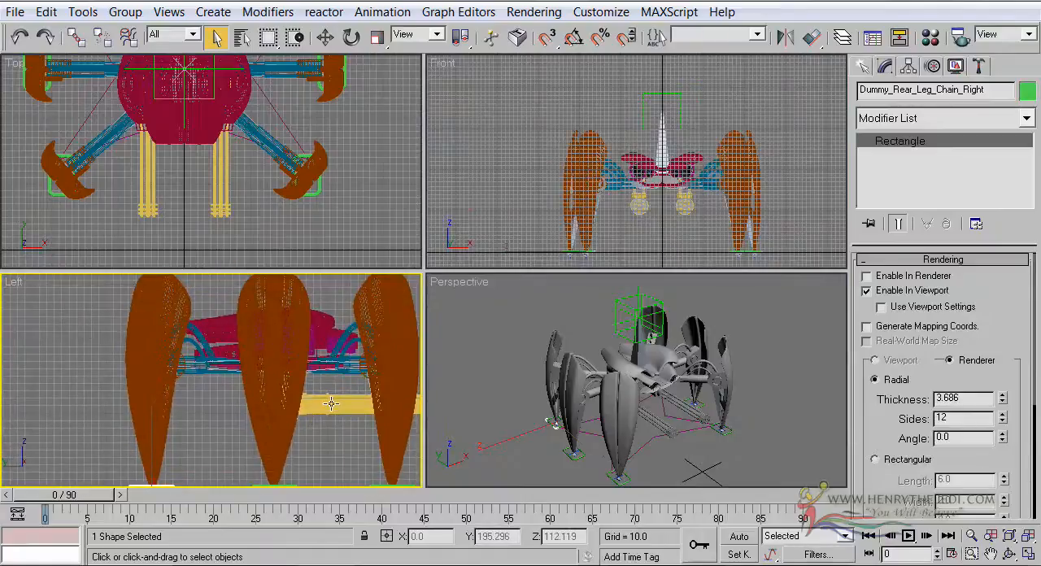
# Switch the Left view to smooth shading and check the feet with the view enlarged
pyautogui.press('F3')
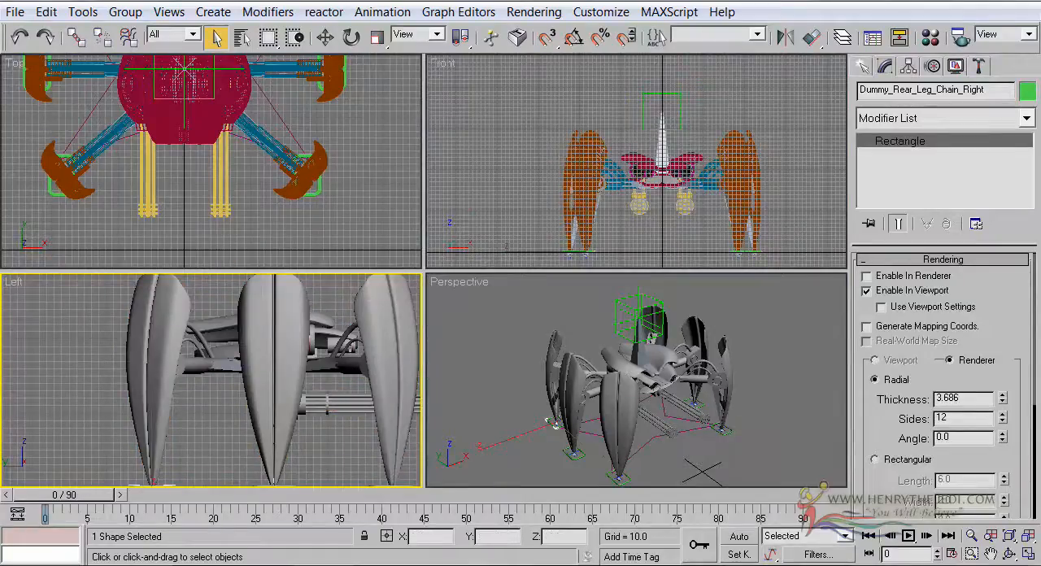
pyautogui.hotkey('alt', 'w')
pyautogui.moveTo(600, 352); pyautogui.dragTo(448, 314, button='middle')
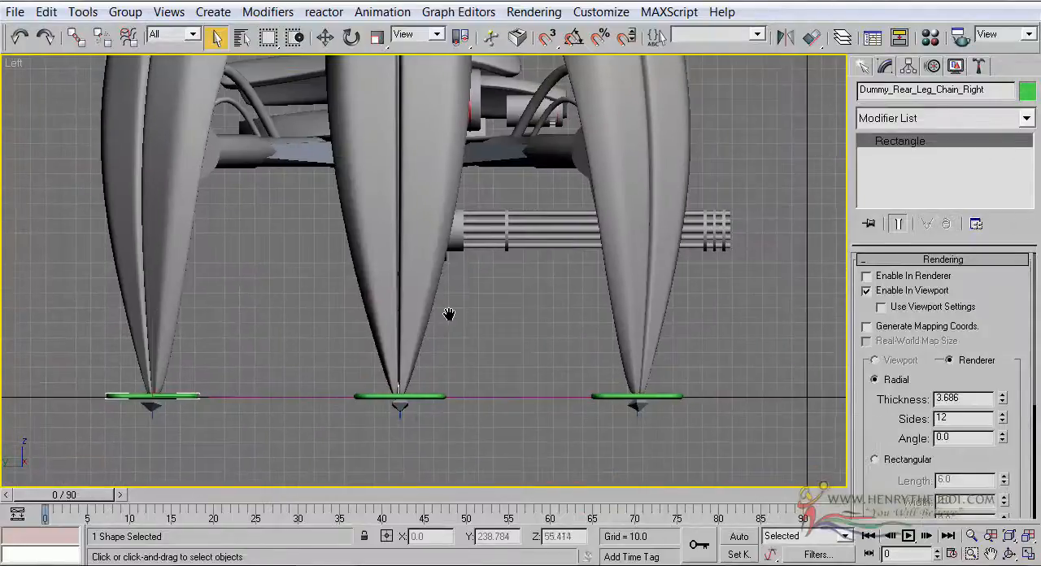
pyautogui.hotkey('alt', 'w')
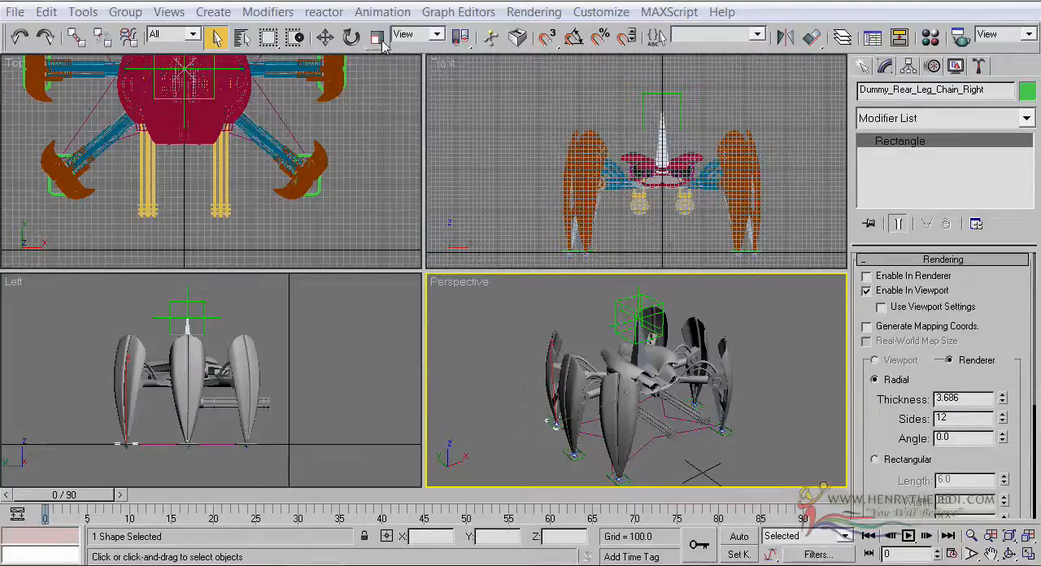
# Reselect the rear right leg's rectangle control, Dummy_Rear_Leg_Chain_Right, in the Perspective view
pyautogui.keyDown('alt'); pyautogui.moveTo(502, 421); pyautogui.dragTo(500, 390, button='middle'); pyautogui.keyUp('alt')
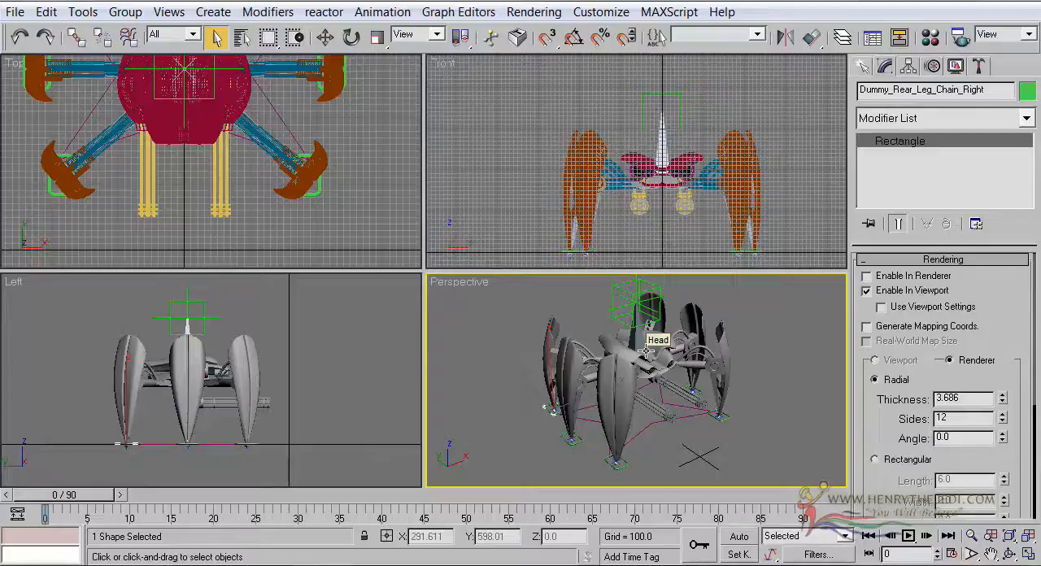
pyautogui.click(531, 413)
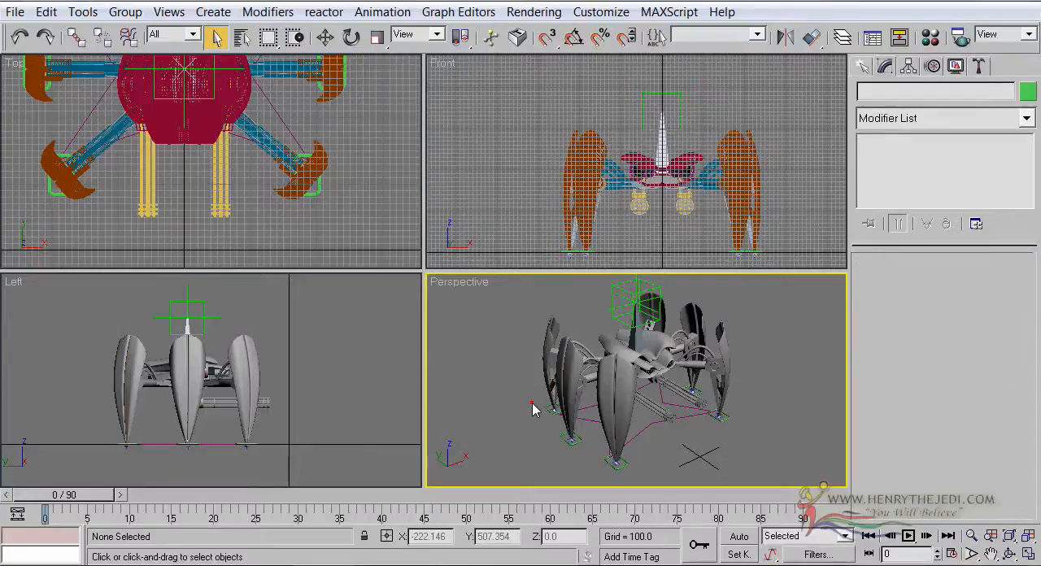
pyautogui.scroll(5, 564, 379)
pyautogui.moveTo(580, 366); pyautogui.dragTo(708, 413, button='middle')
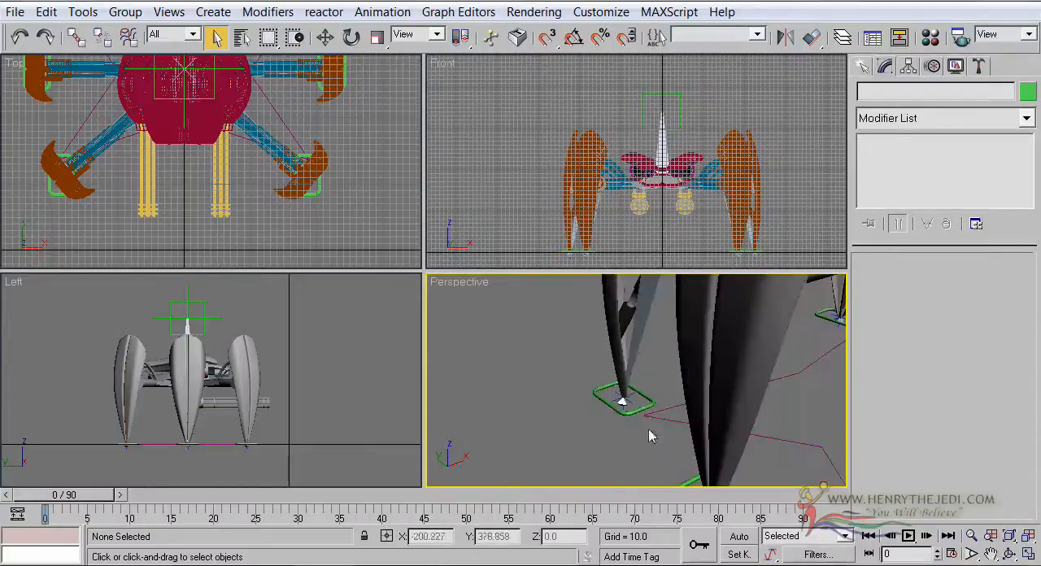
pyautogui.click(633, 413)
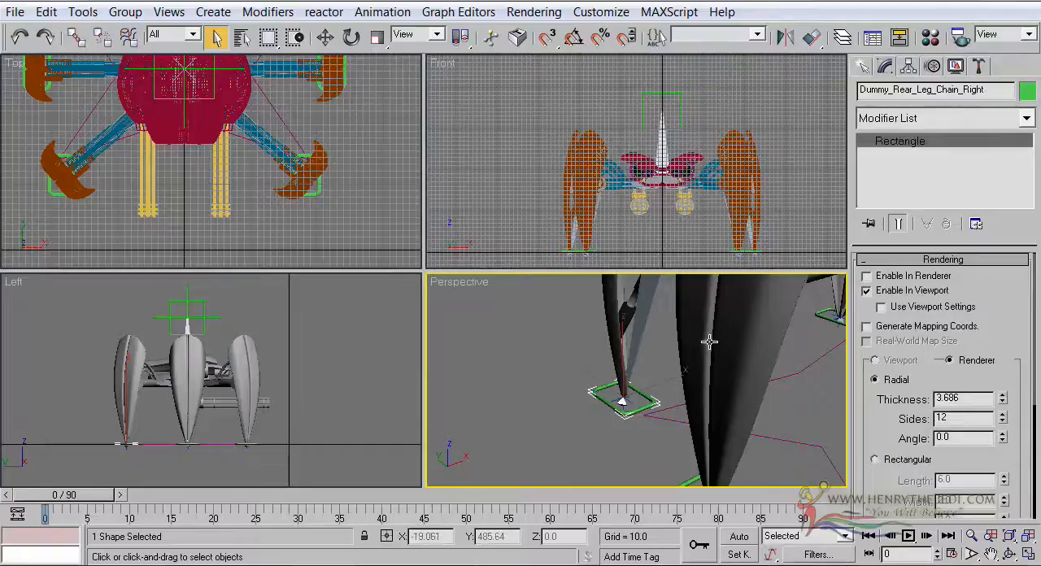
pyautogui.scroll(-4, 691, 346)
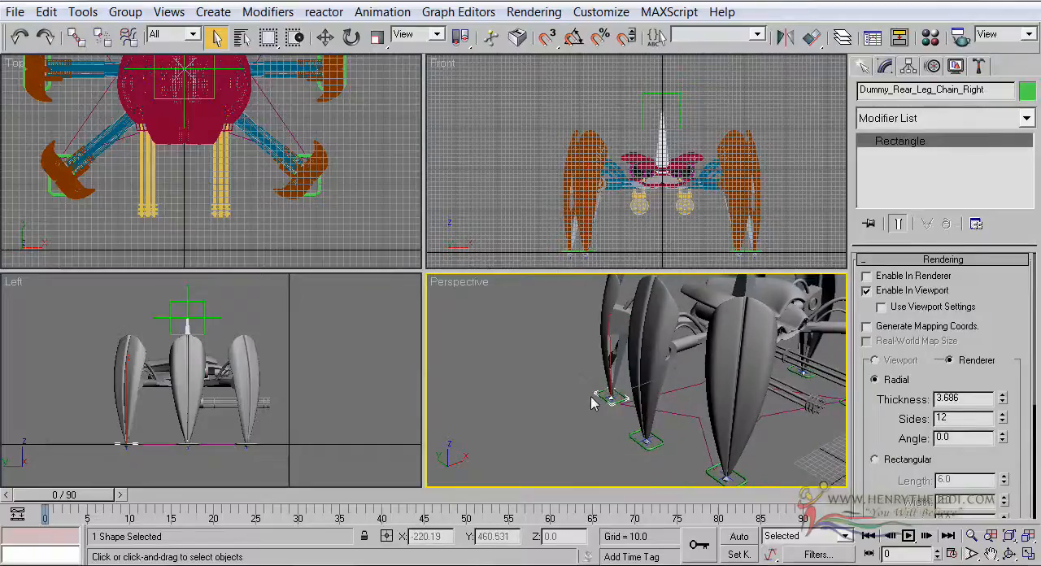
pyautogui.moveTo(596, 404); pyautogui.dragTo(540, 396, button='middle')
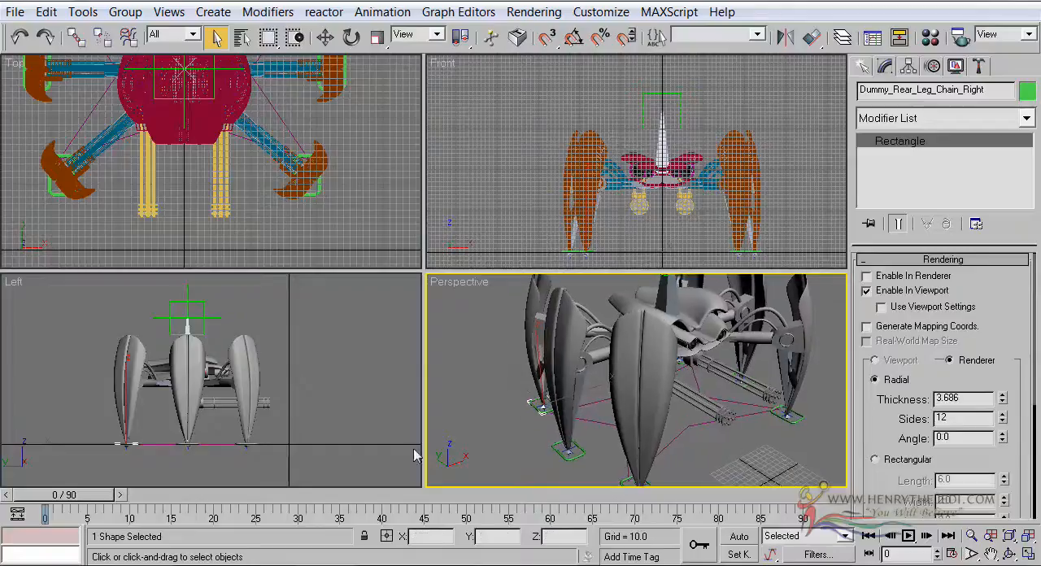
# Move the rear right leg control backward along the ground to about Y 531.5 in the Left view
pyautogui.rightClick(192, 328)
pyautogui.scroll(2, 150, 412)
pyautogui.moveTo(150, 416); pyautogui.dragTo(290, 334, button='middle')
pyautogui.scroll(3, 184, 387)
pyautogui.click(324, 38)
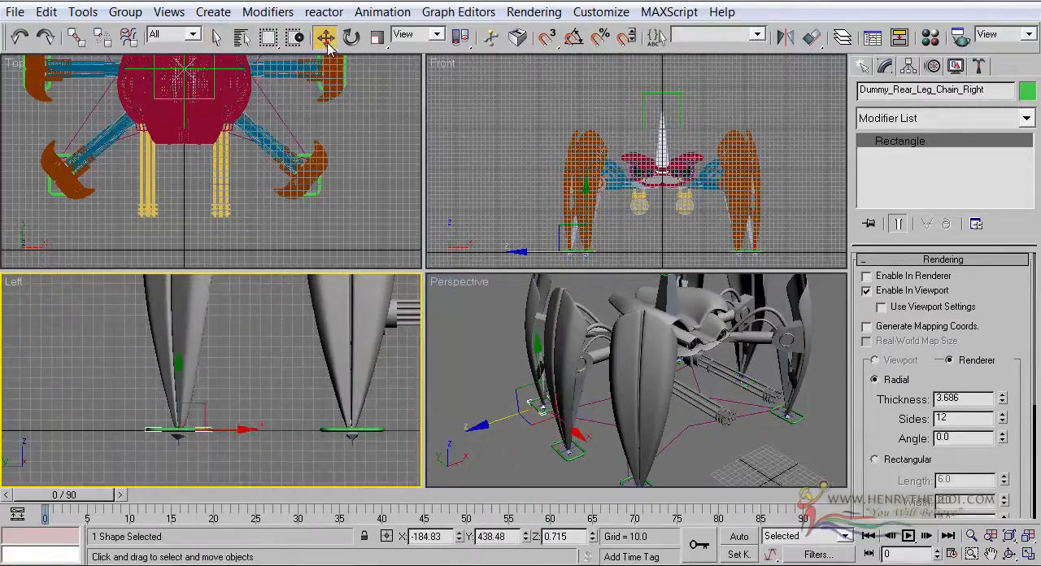
pyautogui.scroll(-3, 294, 428)
pyautogui.moveTo(293, 429); pyautogui.dragTo(287, 446, button='middle')
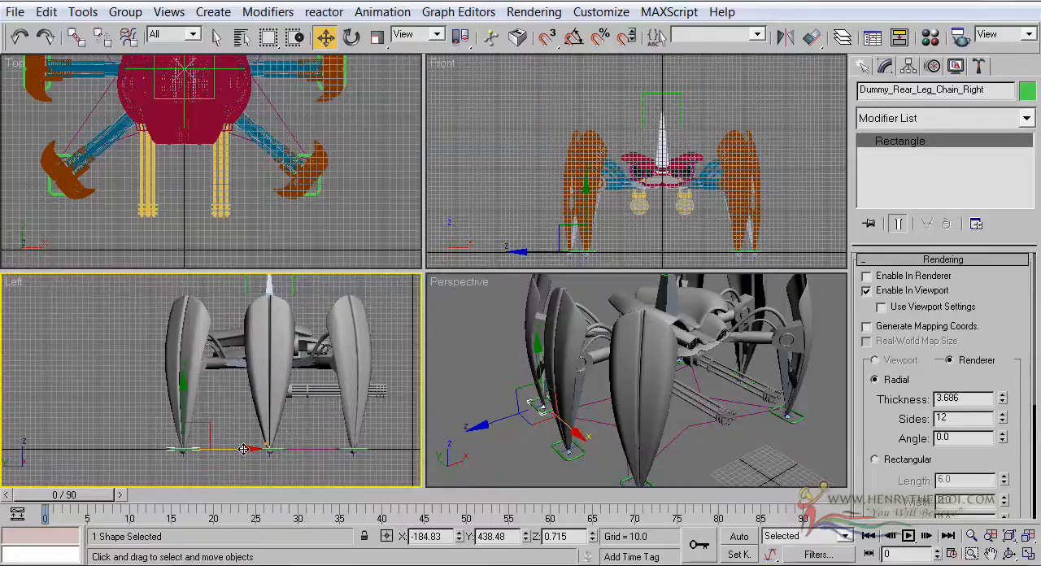
pyautogui.moveTo(244, 460); pyautogui.dragTo(195, 462)
# Select the front right leg control, Dummy_Front_Leg_Chain_Right, and move it backward toward the middle leg in the Left view
pyautogui.keyDown('alt'); pyautogui.moveTo(686, 389); pyautogui.dragTo(709, 376, button='middle'); pyautogui.keyUp('alt')
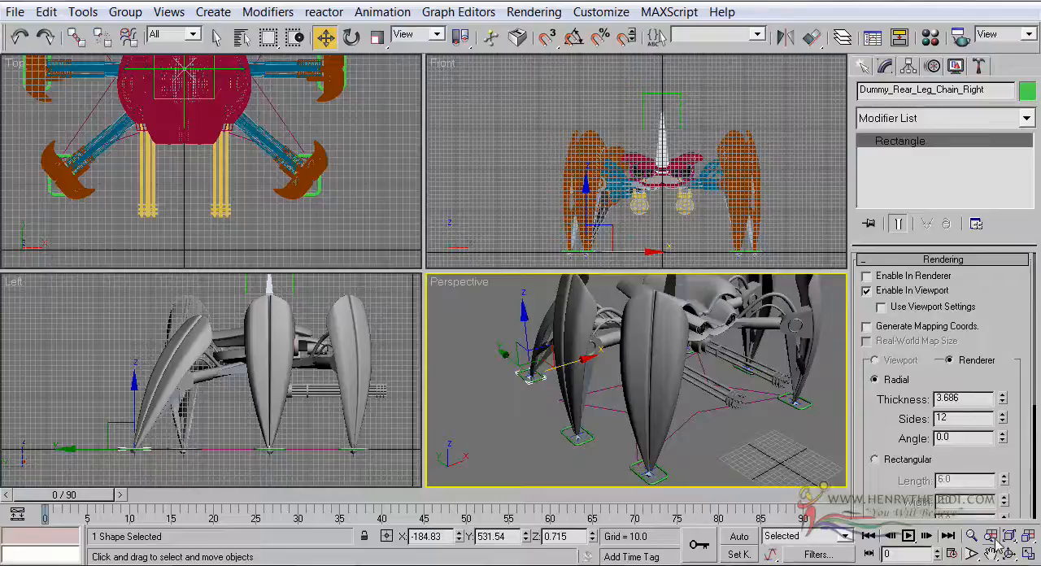
pyautogui.click(971, 535)
pyautogui.moveTo(743, 388); pyautogui.dragTo(697, 363)
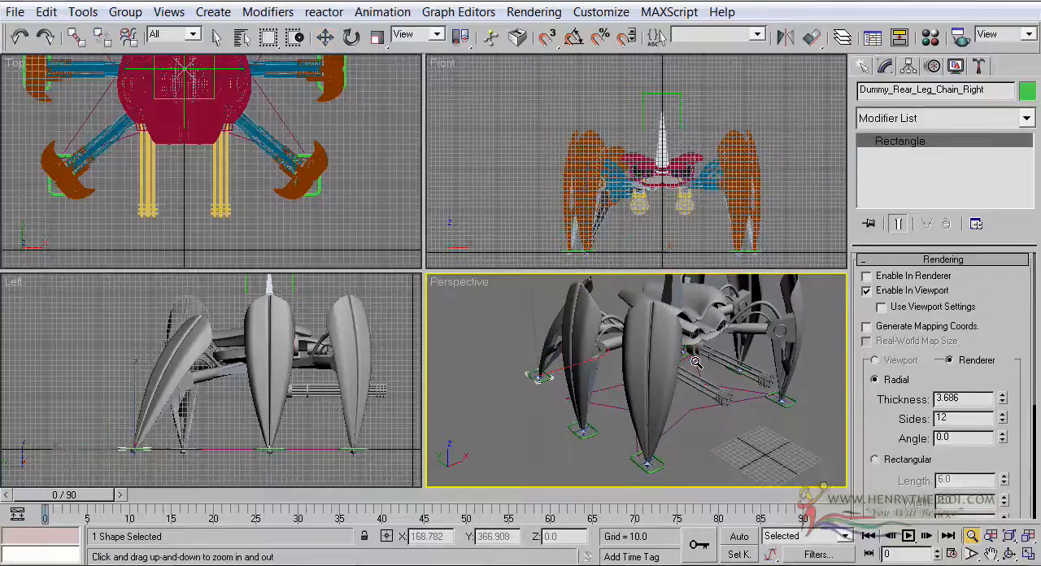
pyautogui.click(345, 335)
pyautogui.click(216, 39)
pyautogui.click(662, 465)
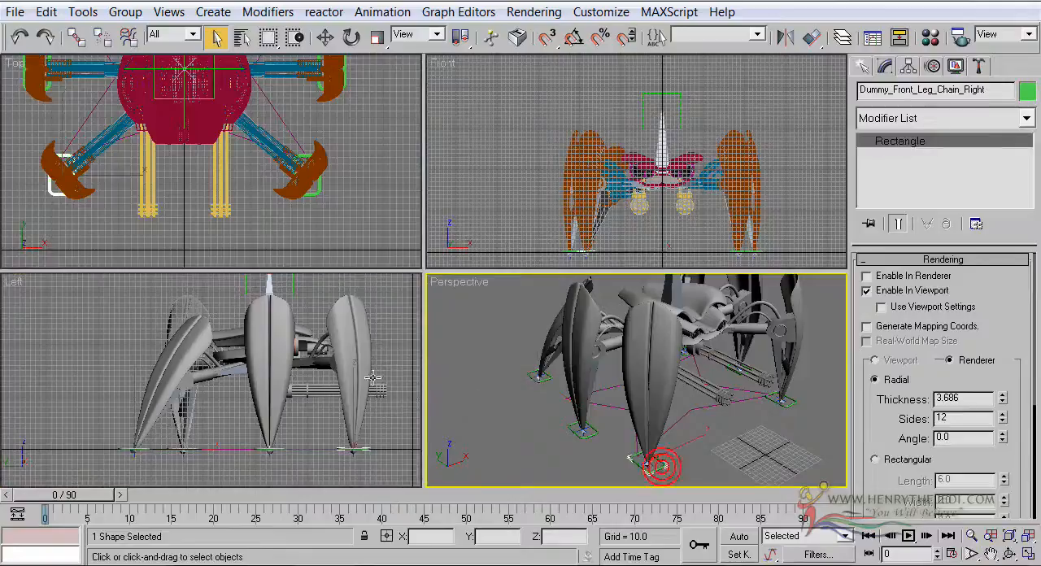
pyautogui.click(325, 38)
pyautogui.moveTo(376, 419); pyautogui.dragTo(366, 460)
pyautogui.moveTo(335, 370); pyautogui.dragTo(360, 411, button='middle')
# Select the Dummy_Root helper above the robot in the Left view
pyautogui.click(324, 312)
pyautogui.moveTo(308, 369); pyautogui.dragTo(265, 375, button='middle')
pyautogui.scroll(-3, 301, 367)
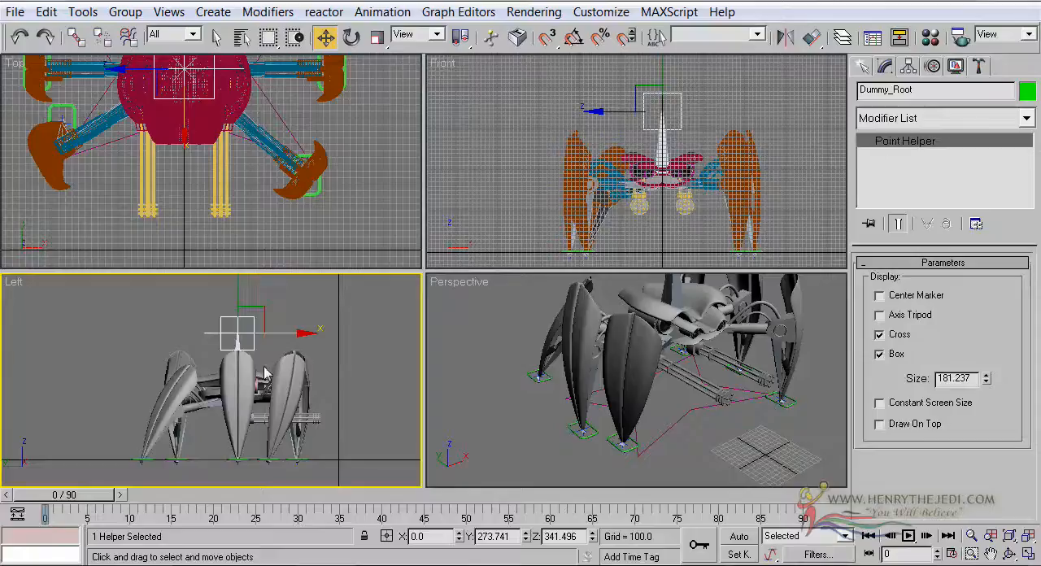
# Switch the Front view to smooth shading, hide its grid and center the robot in it
pyautogui.middleClick(659, 207)
pyautogui.scroll(2, 659, 208)
pyautogui.moveTo(659, 209); pyautogui.dragTo(634, 226, button='middle')
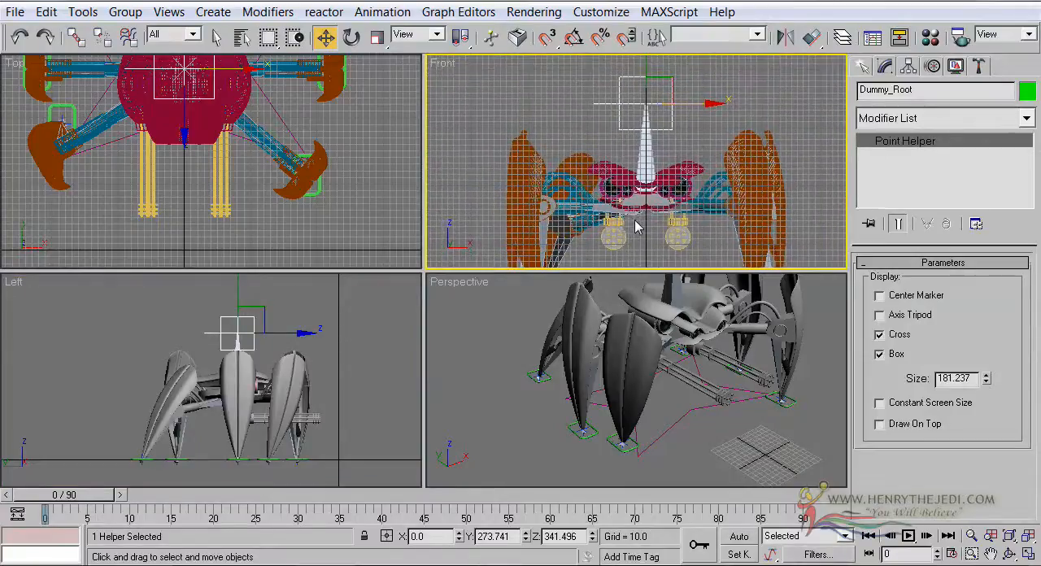
pyautogui.press('F3')
pyautogui.hotkey('ctrl', 'alt', 'z')
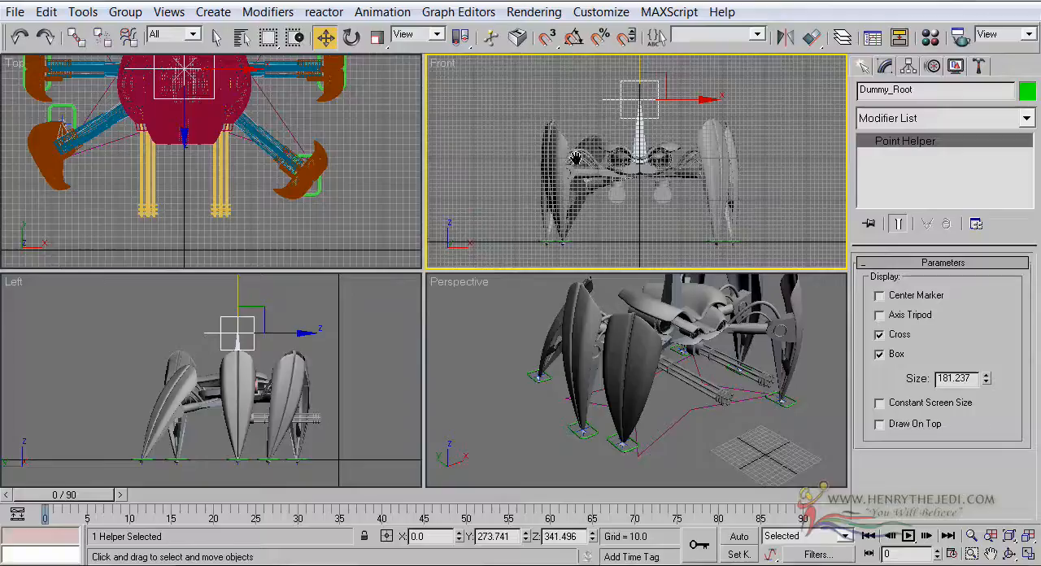
pyautogui.moveTo(574, 157); pyautogui.dragTo(545, 155, button='middle')
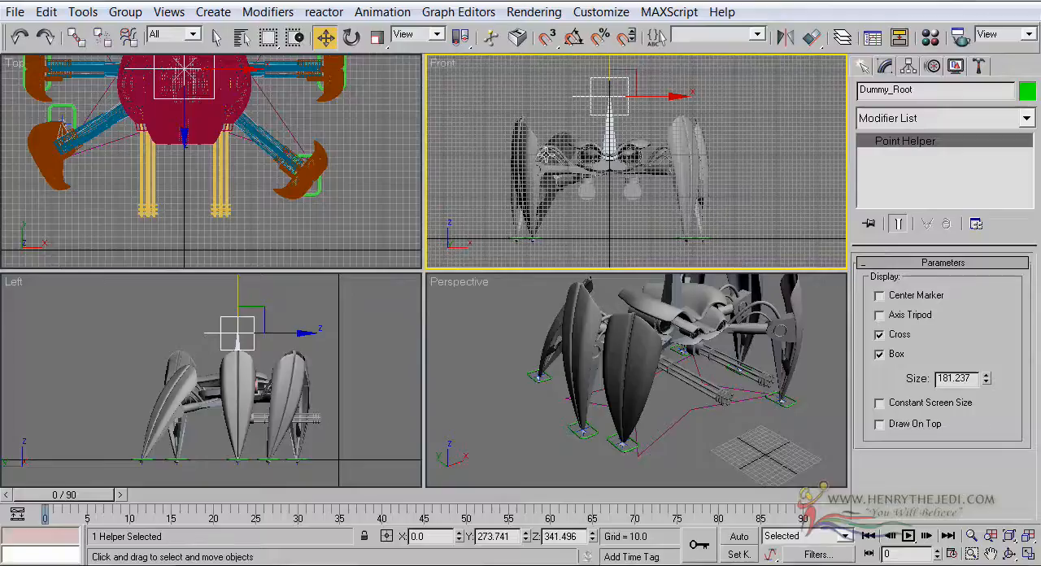
pyautogui.rightClick(441, 71)
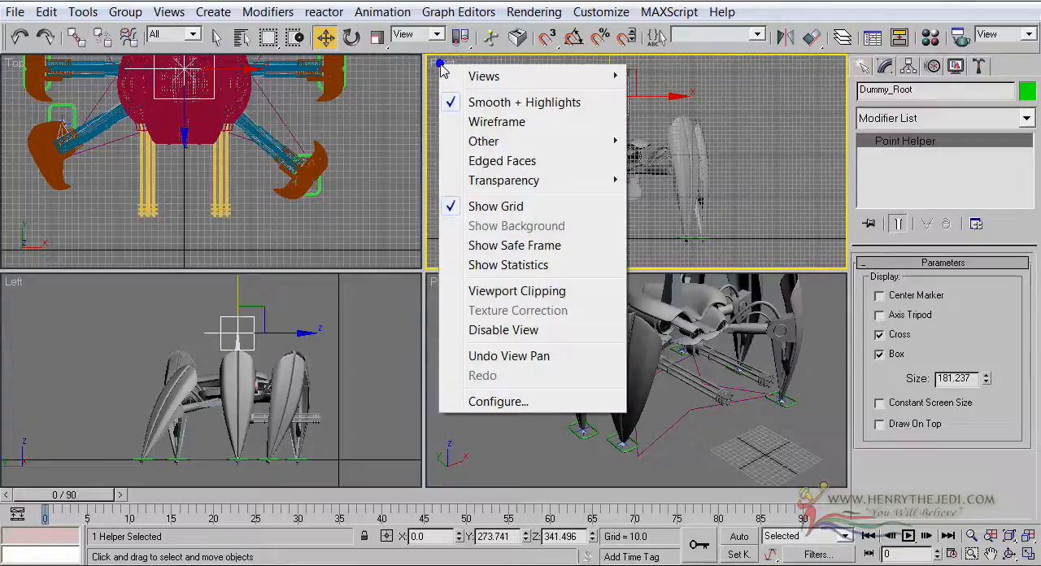
pyautogui.click(511, 209)
pyautogui.moveTo(536, 203); pyautogui.dragTo(554, 214, button='middle')
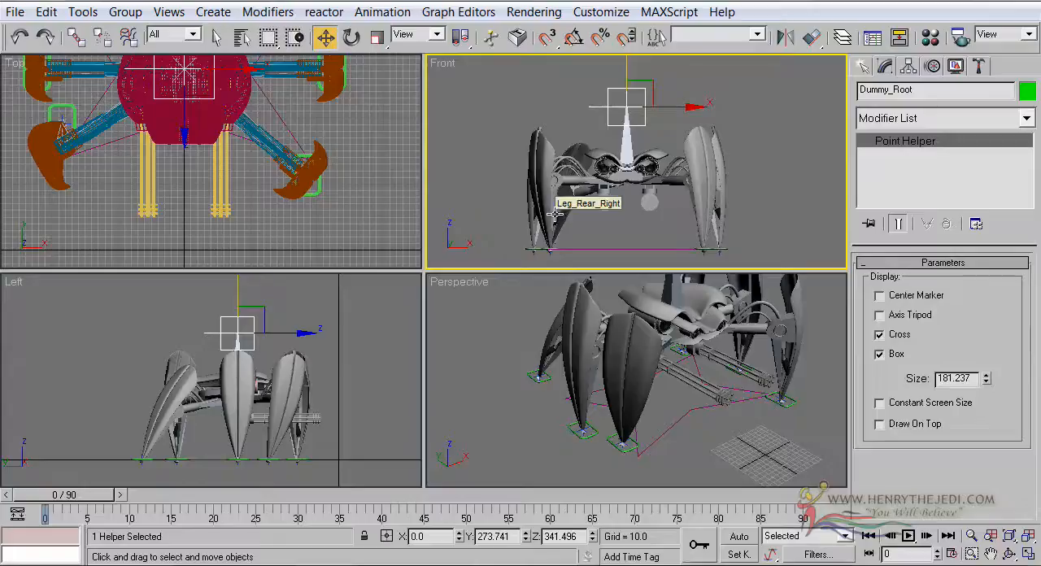
# Lower Dummy_Root to about Z 302 in the maximized Front view so the body crouches
pyautogui.scroll(2, 620, 198)
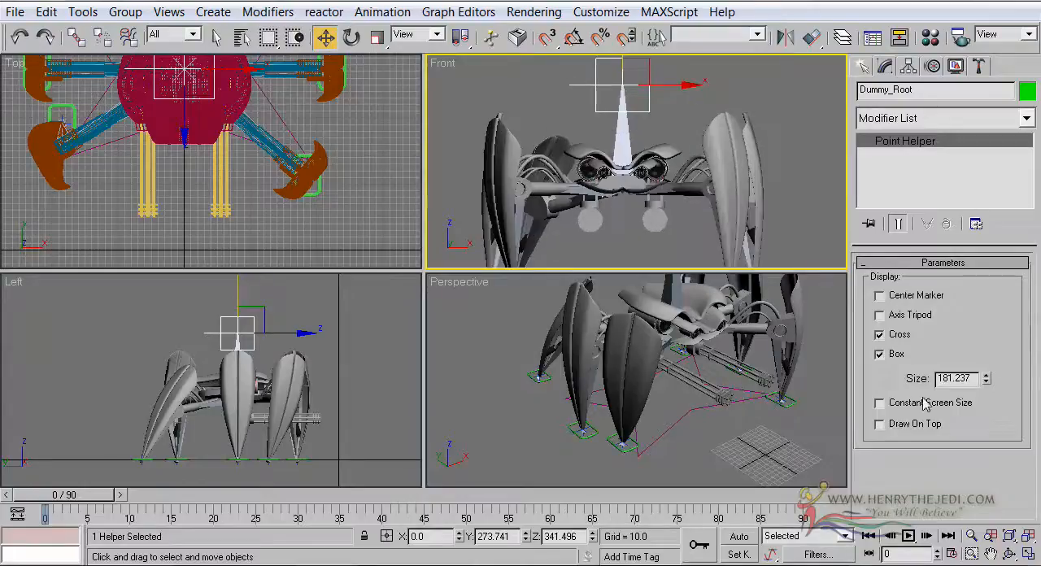
pyautogui.click(1028, 553)
pyautogui.scroll(-2, 414, 81)
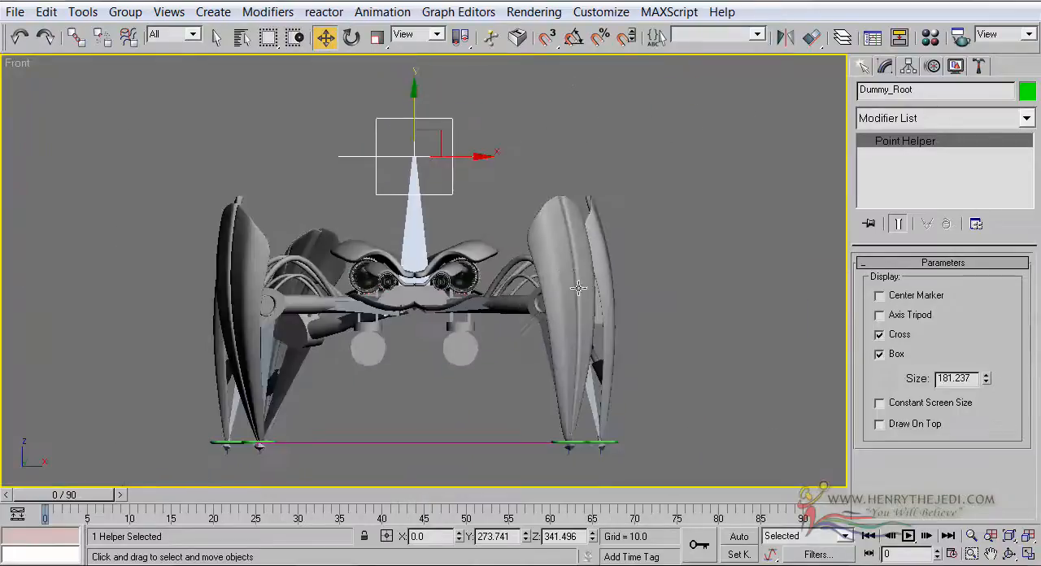
pyautogui.moveTo(416, 97); pyautogui.dragTo(421, 137)
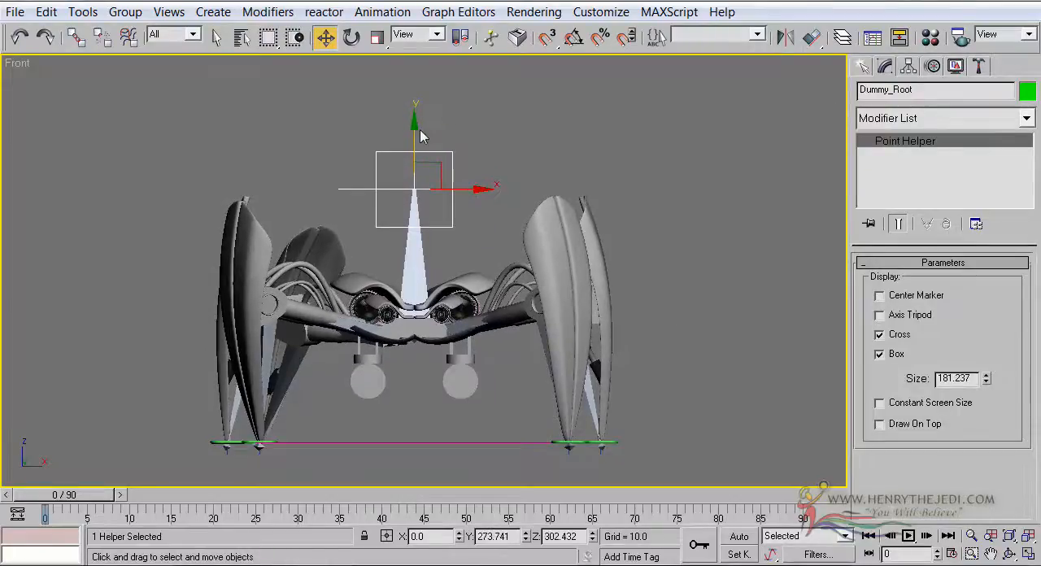
# Return to the four-viewport layout and activate the Left view, framed on the robot's legs
pyautogui.hotkey('alt', 'w')
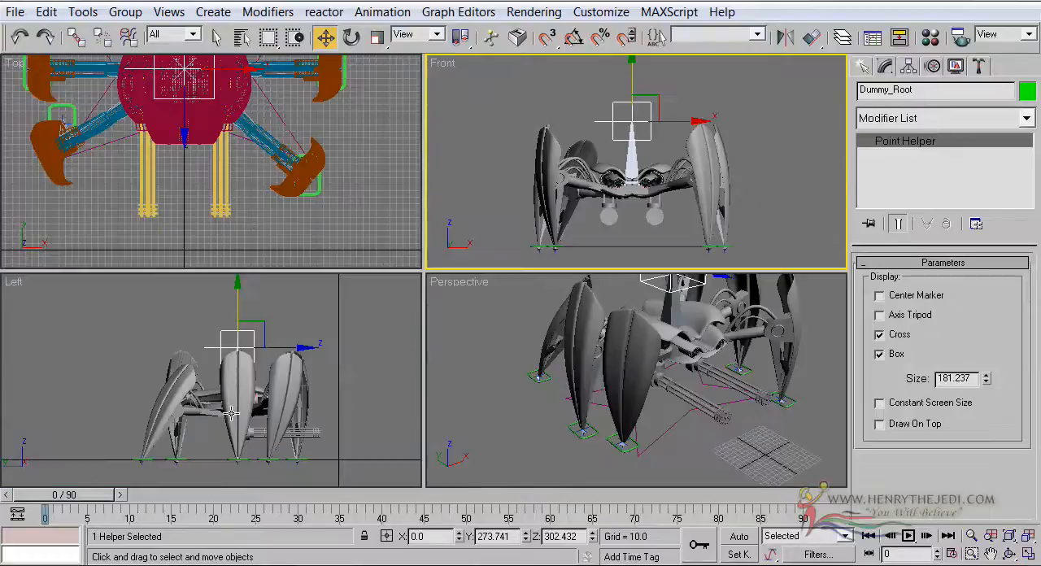
pyautogui.middleClick(506, 376)
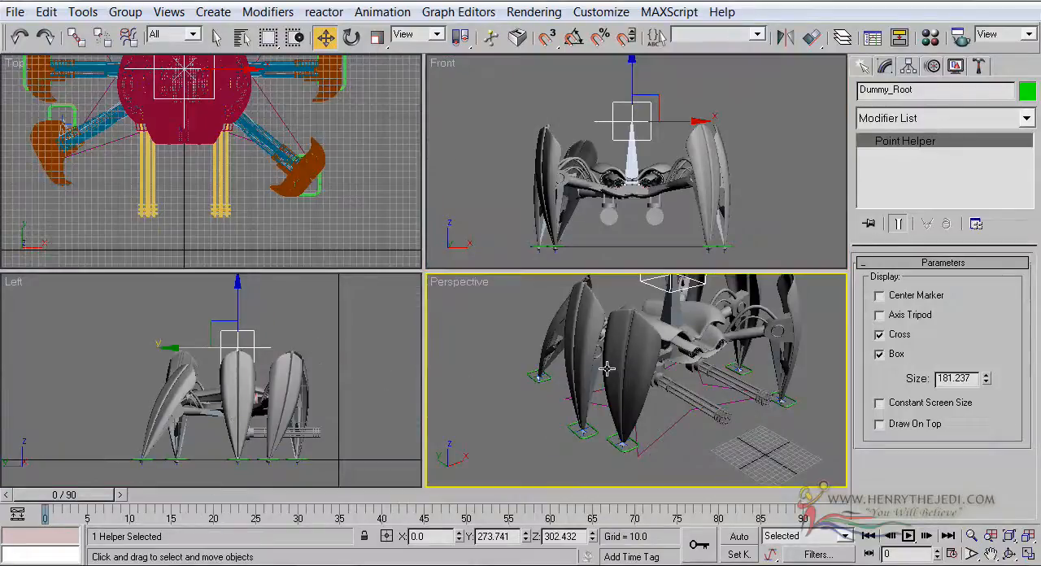
pyautogui.middleClick(312, 401)
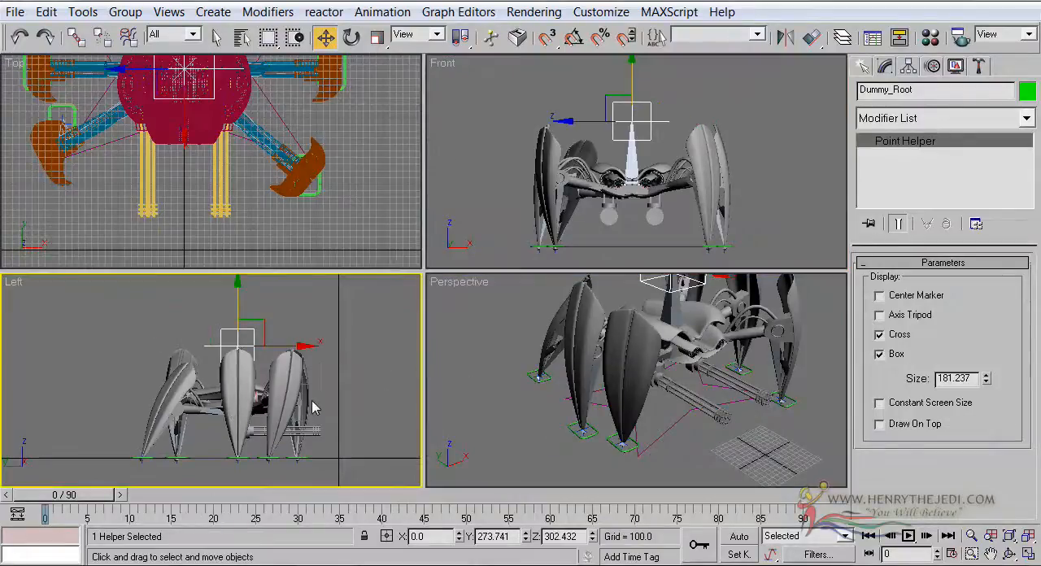
pyautogui.scroll(3, 228, 444)
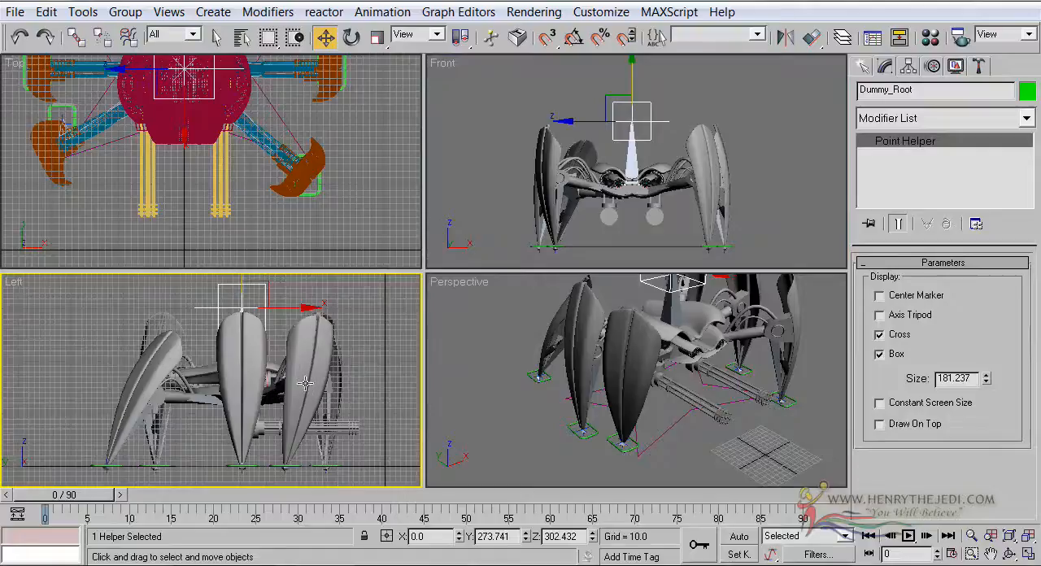
# Shift Dummy_Root back to about Y 320 and move the rear right leg control back to about Y 599 in the Left view
pyautogui.moveTo(300, 312); pyautogui.dragTo(272, 310)
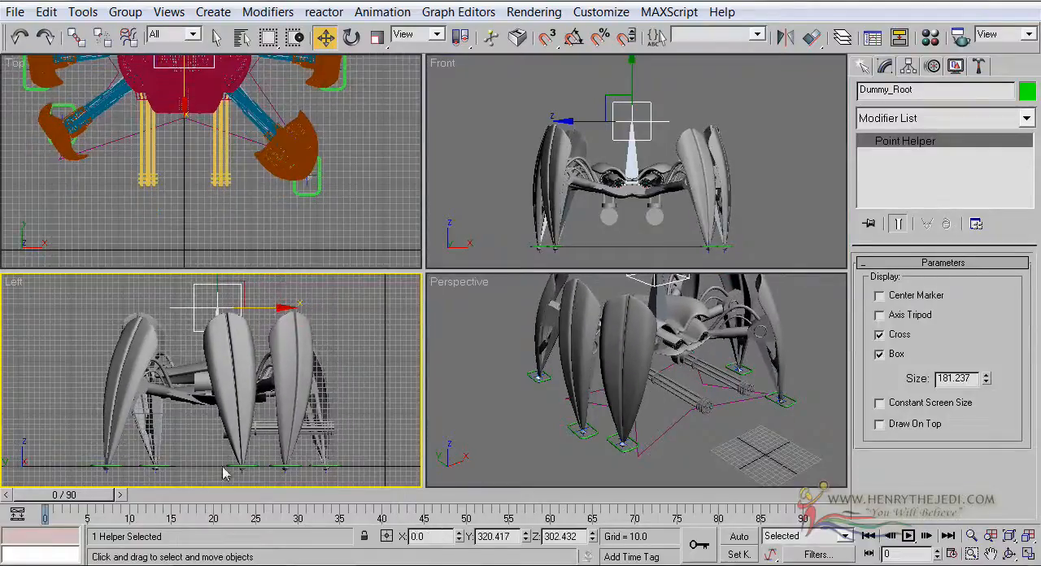
pyautogui.click(120, 466)
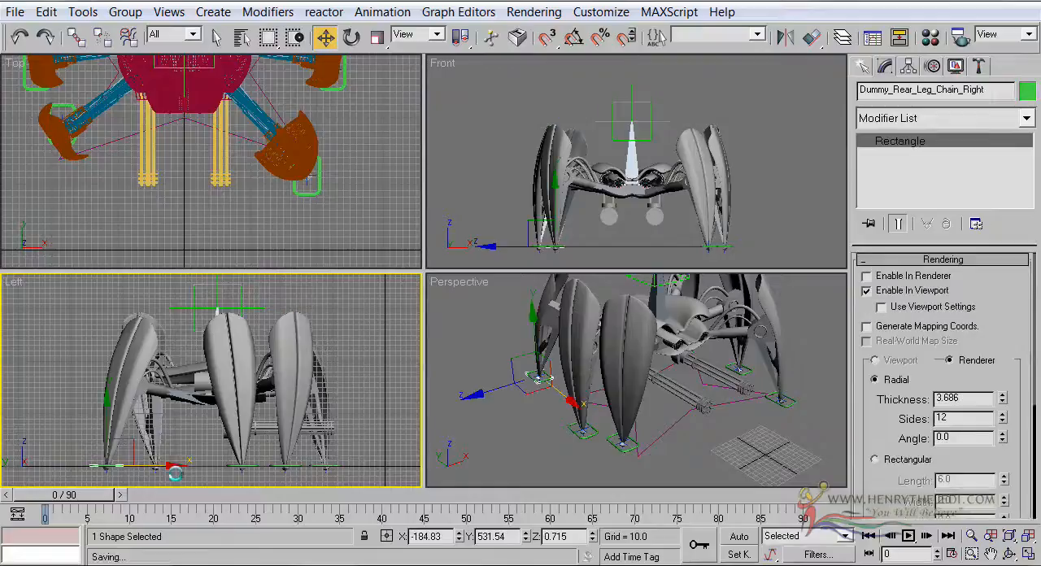
pyautogui.moveTo(180, 472); pyautogui.dragTo(128, 478)
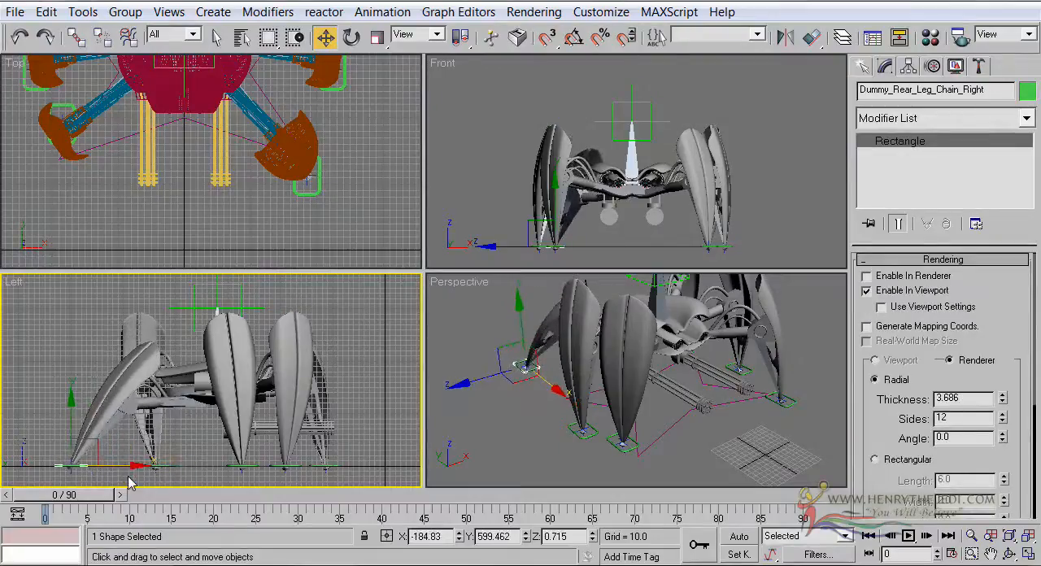
# Examine the stretched rear right leg in the enlarged Perspective and Left views
pyautogui.rightClick(544, 452)
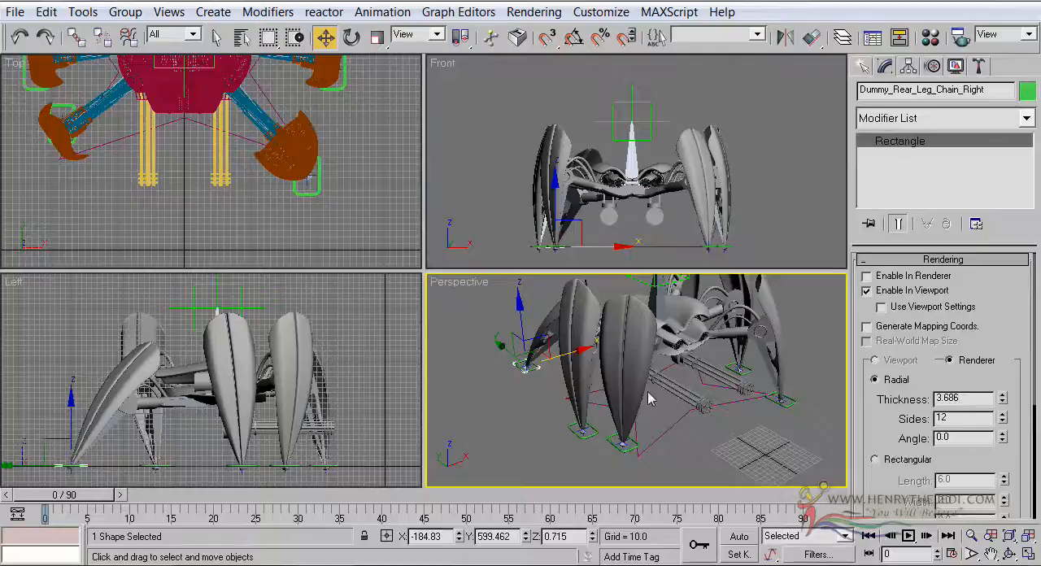
pyautogui.click(1028, 552)
pyautogui.click(1009, 553)
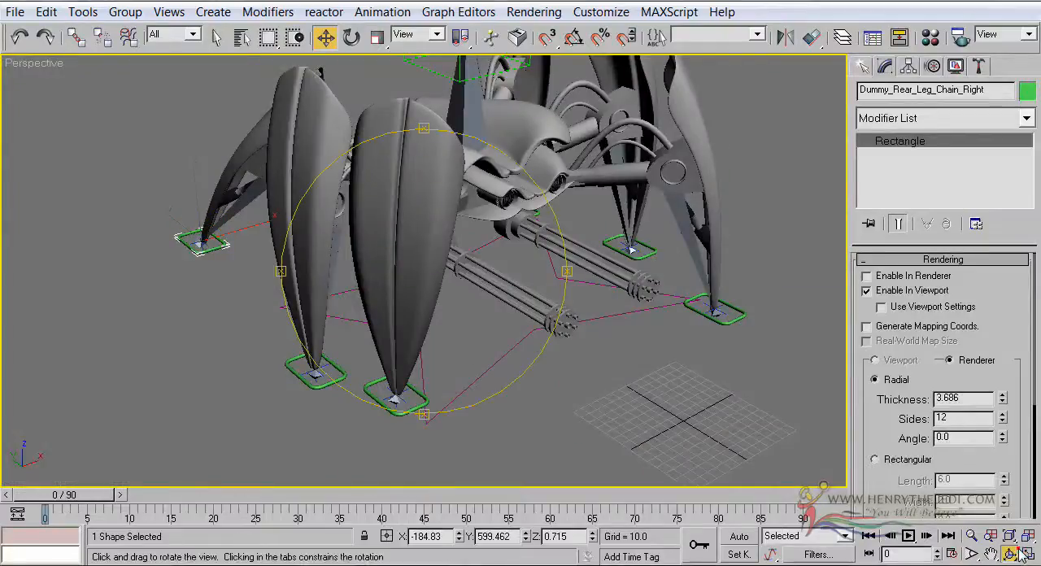
pyautogui.moveTo(390, 225); pyautogui.dragTo(454, 269)
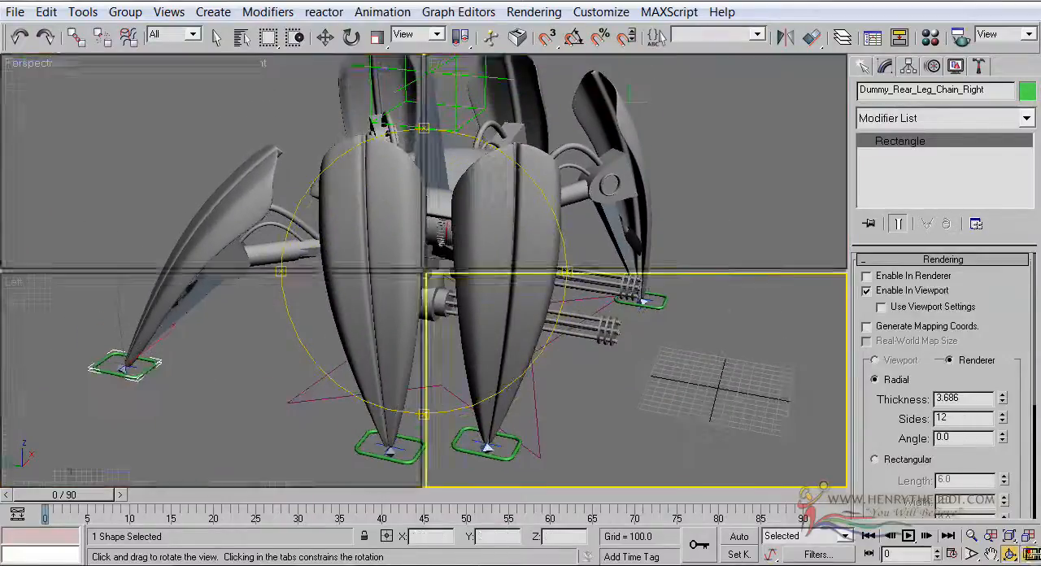
pyautogui.click(1028, 553)
pyautogui.click(286, 320)
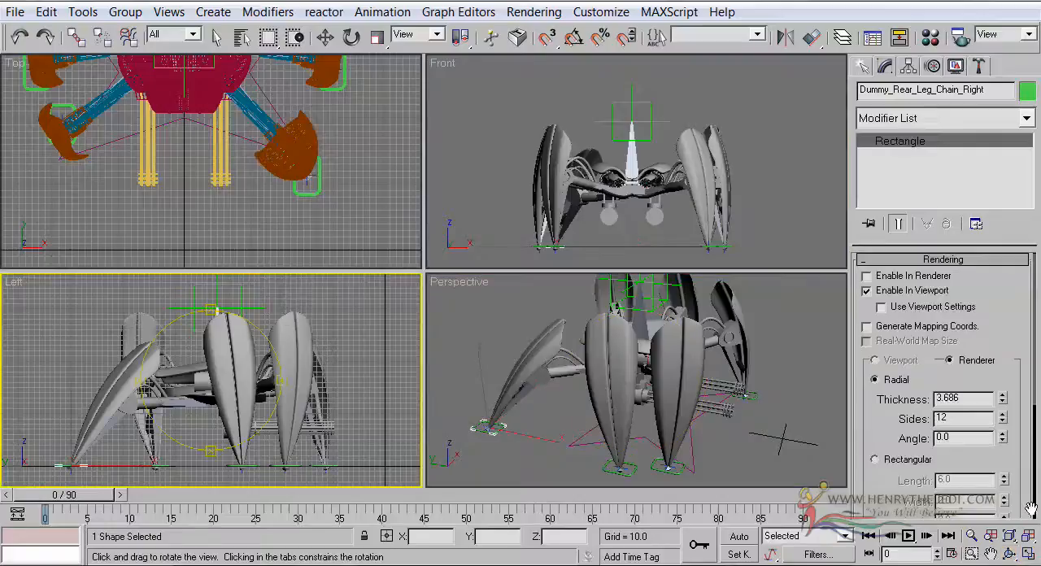
pyautogui.click(1028, 553)
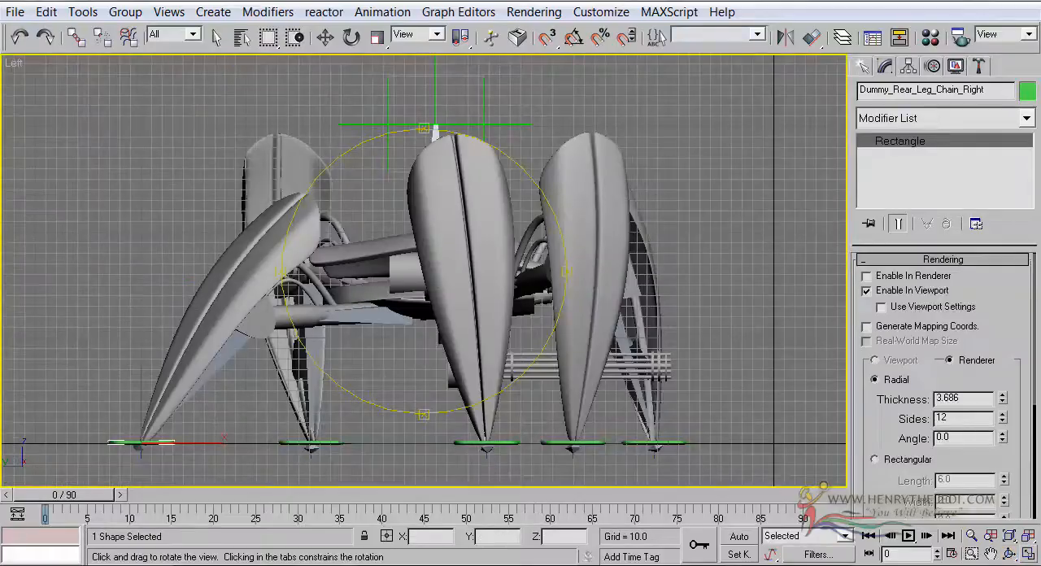
pyautogui.click(1028, 553)
pyautogui.click(721, 400)
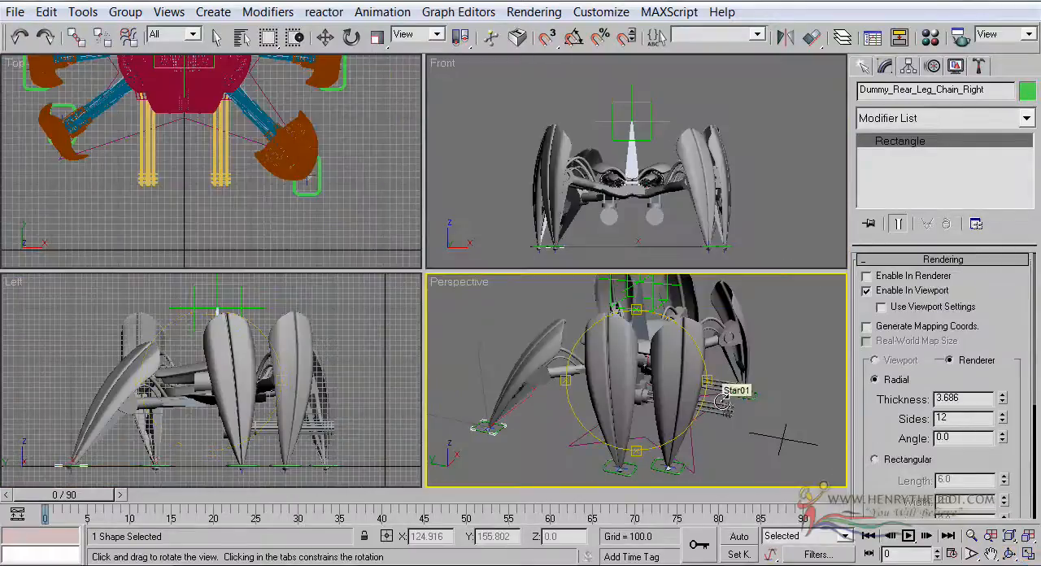
pyautogui.click(410, 388)
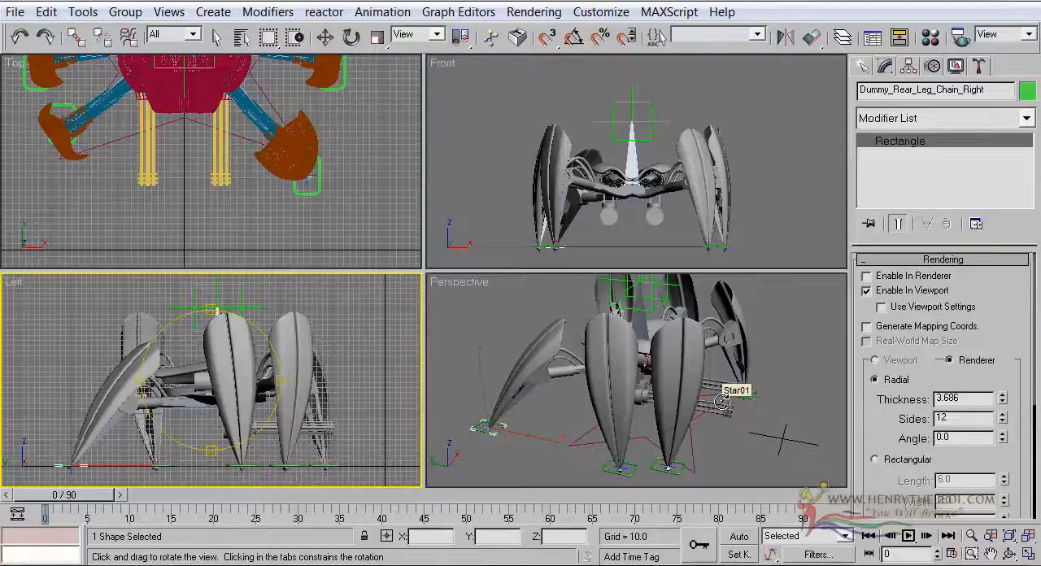
# Examine the whole robot's leg stance in the enlarged Perspective view, focusing on the rear right leg control
pyautogui.click(217, 37)
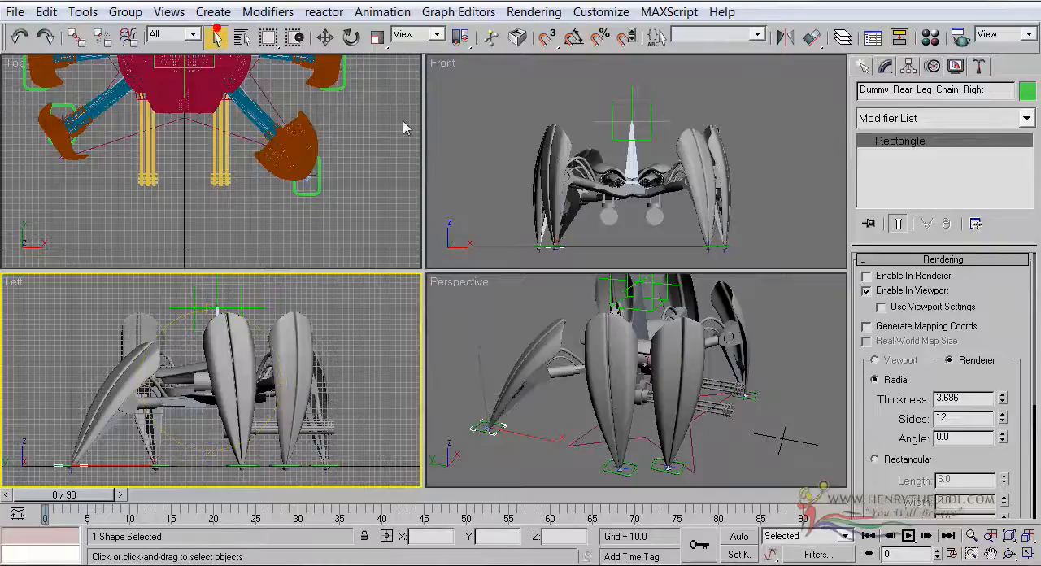
pyautogui.rightClick(734, 345)
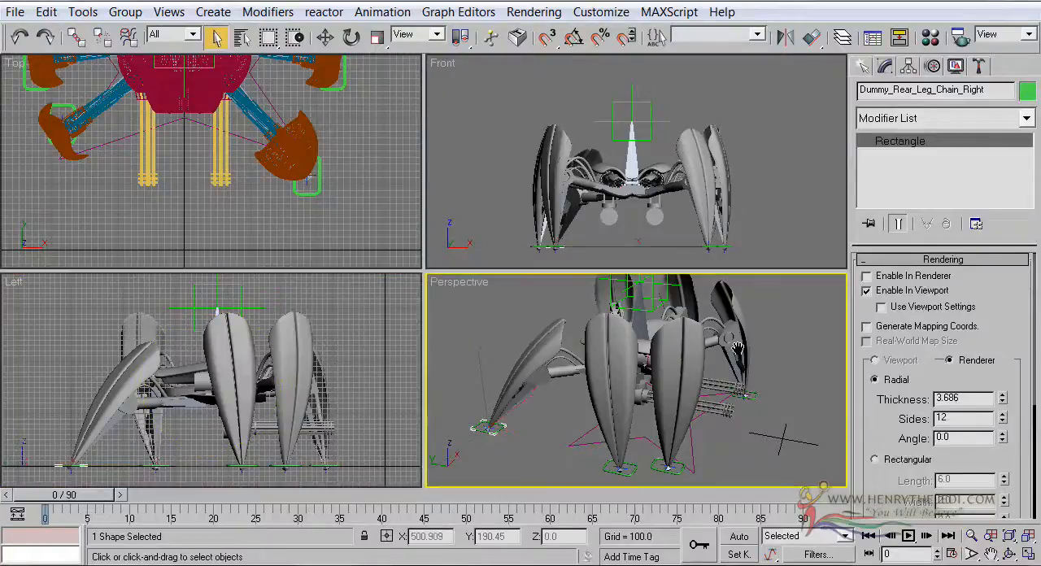
pyautogui.click(1028, 553)
pyautogui.click(1008, 553)
pyautogui.moveTo(441, 220); pyautogui.dragTo(432, 231)
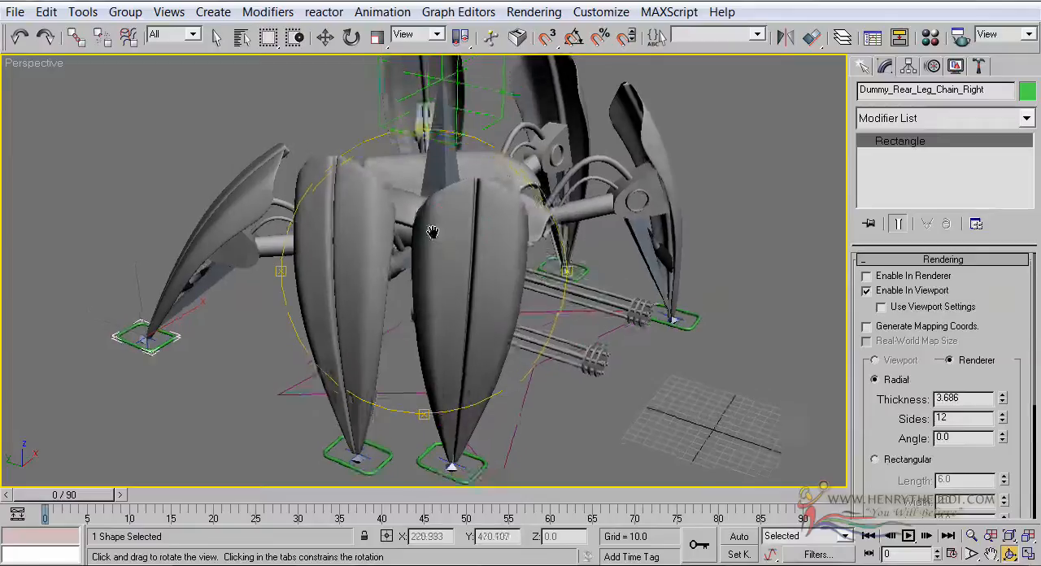
pyautogui.scroll(-3, 431, 232)
pyautogui.click(214, 37)
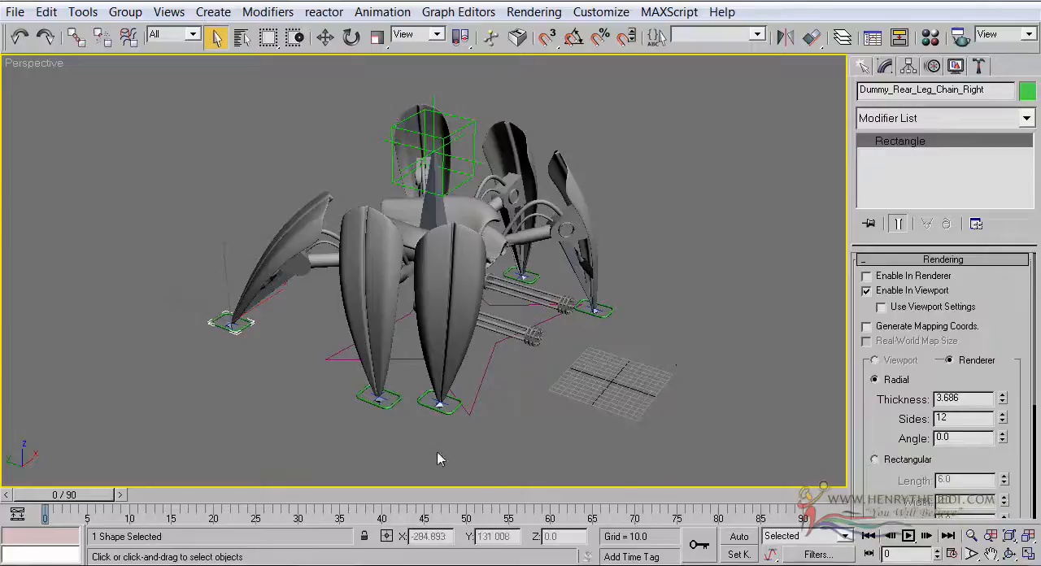
pyautogui.click(334, 325)
pyautogui.click(240, 326)
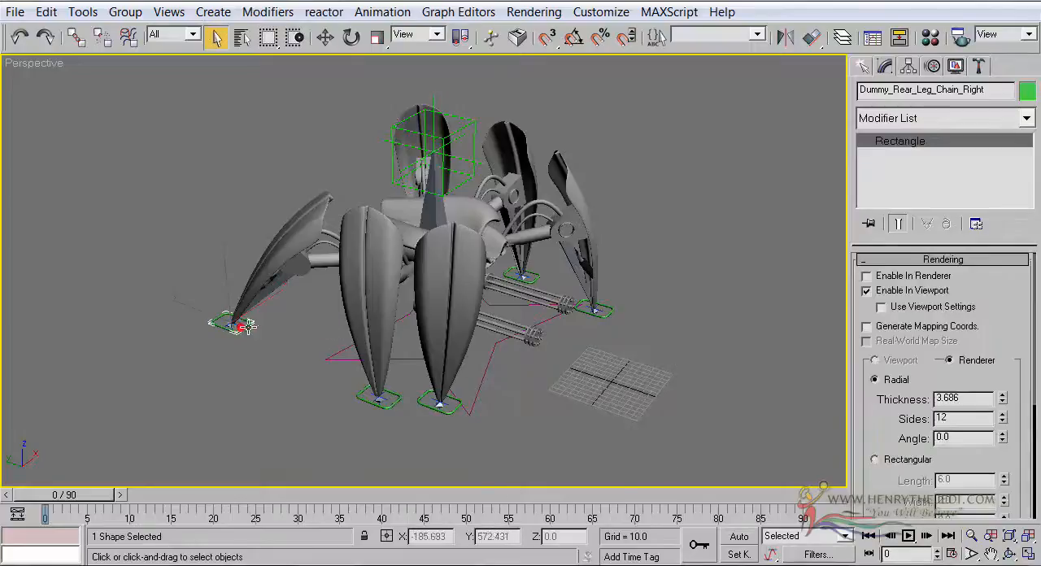
pyautogui.click(1027, 535)
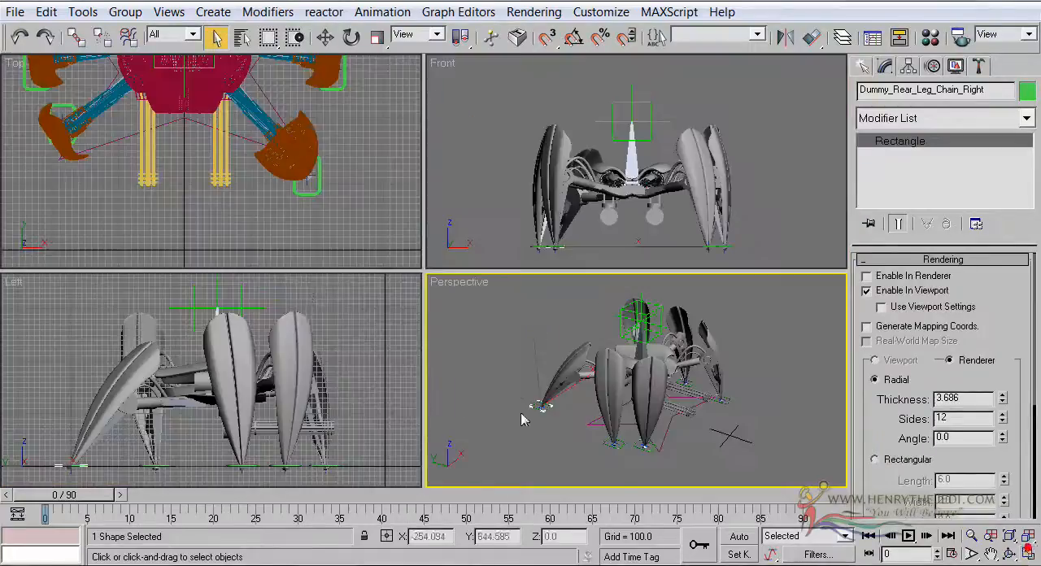
# Nudge the rear right leg control slightly further back to about Y 602 in the Left view
pyautogui.click(326, 39)
pyautogui.moveTo(217, 458); pyautogui.dragTo(247, 440, button='middle')
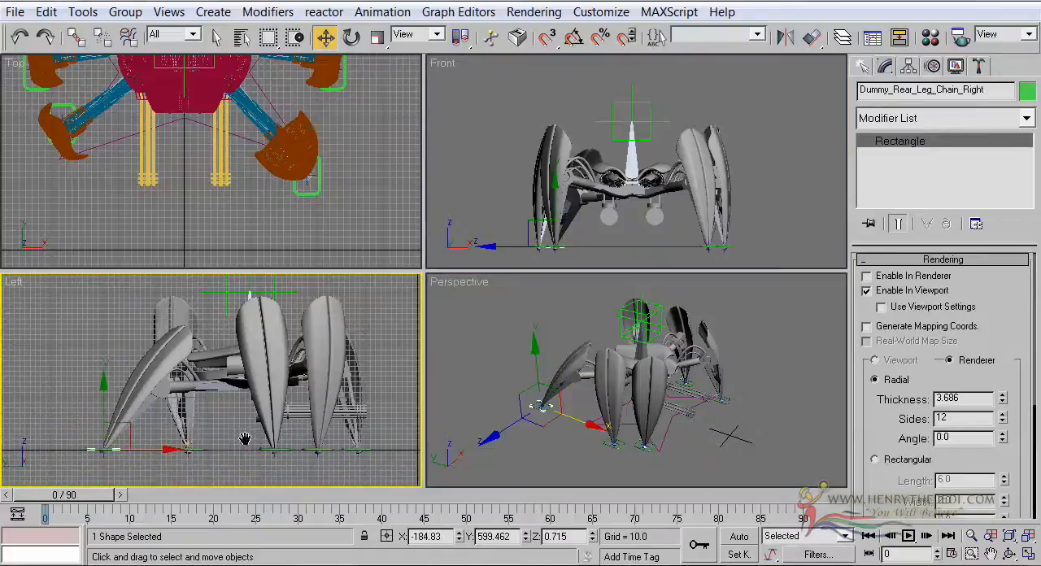
pyautogui.moveTo(158, 452); pyautogui.dragTo(156, 452)
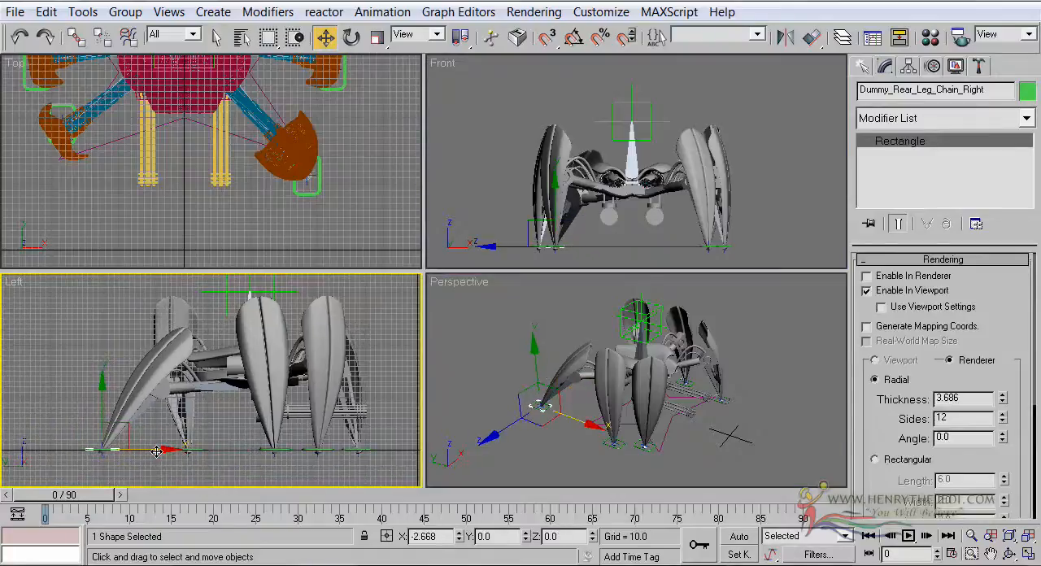
# Select the front left leg control and move it forward along the ground to about Y 43 in the Left view
pyautogui.scroll(5, 695, 411)
pyautogui.moveTo(724, 408); pyautogui.dragTo(643, 423, button='middle')
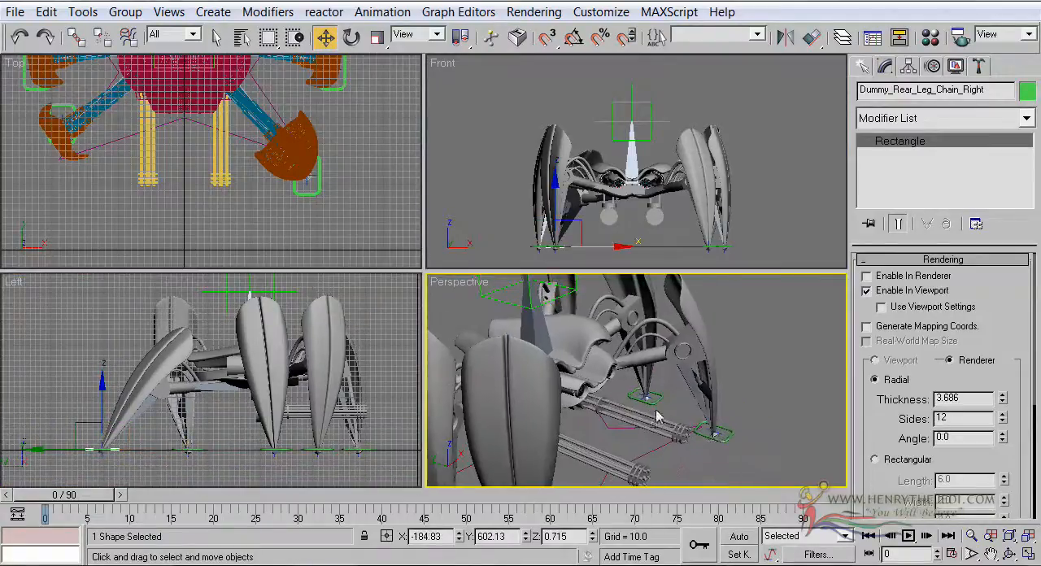
pyautogui.click(721, 439)
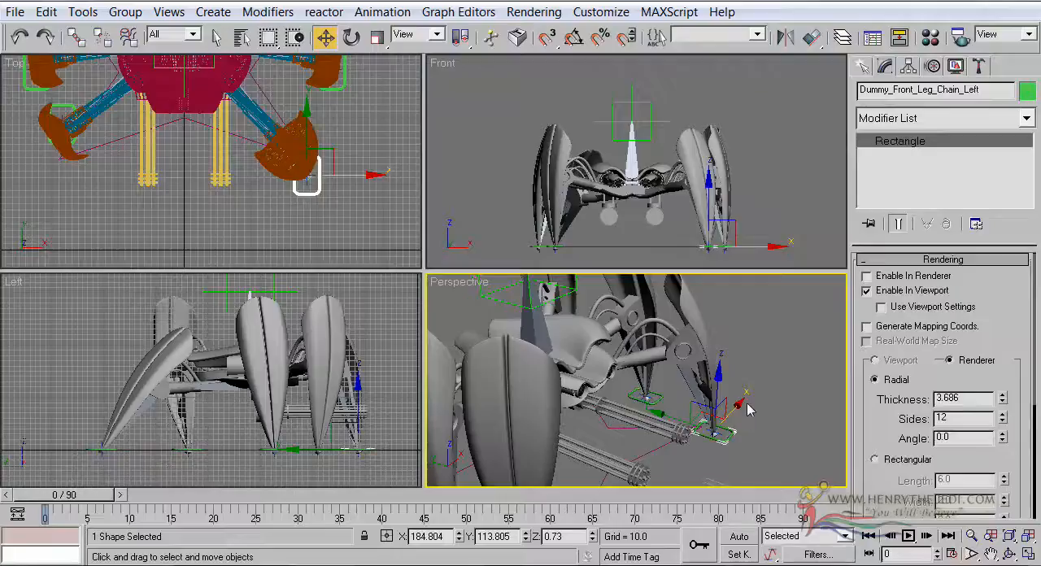
pyautogui.moveTo(350, 420); pyautogui.dragTo(334, 420, button='middle')
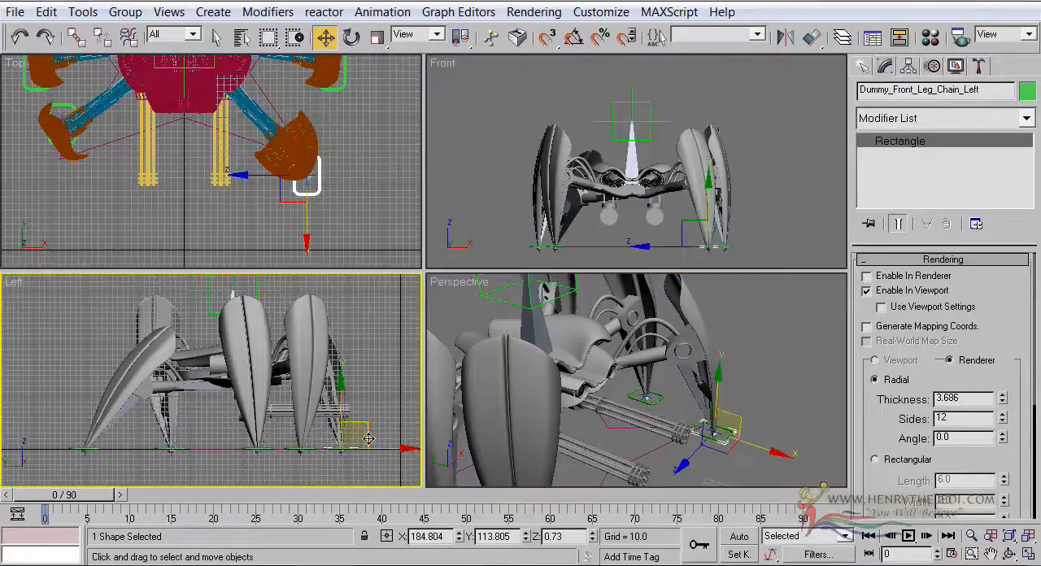
pyautogui.moveTo(387, 447); pyautogui.dragTo(424, 461)
pyautogui.moveTo(352, 458); pyautogui.dragTo(340, 458, button='middle')
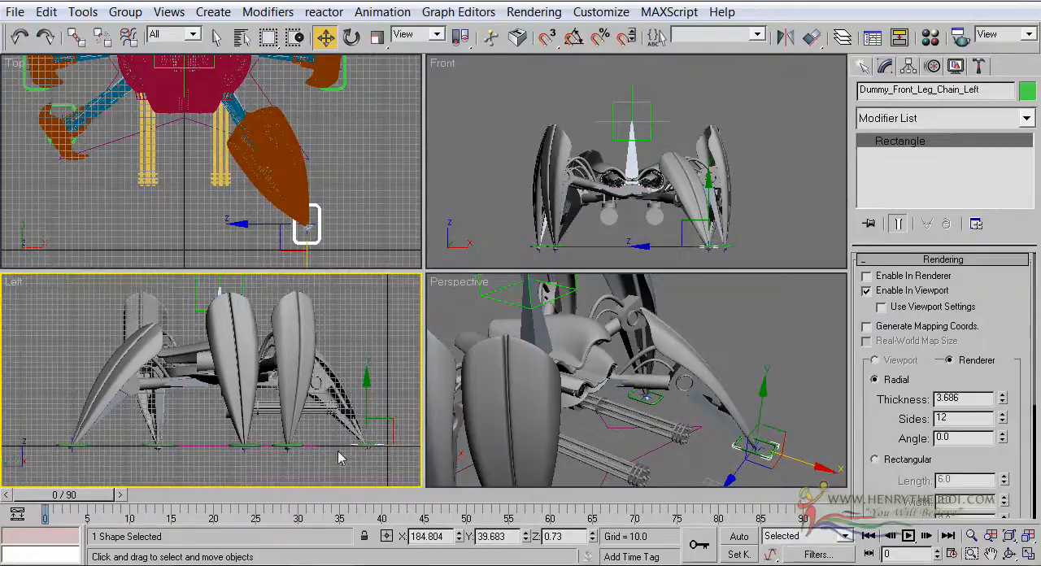
pyautogui.moveTo(407, 449); pyautogui.dragTo(406, 449)
# Select Dummy_Root in the maximized Perspective view and lower it to about Z 292
pyautogui.moveTo(633, 410); pyautogui.dragTo(742, 395, button='middle')
pyautogui.scroll(-3, 742, 396)
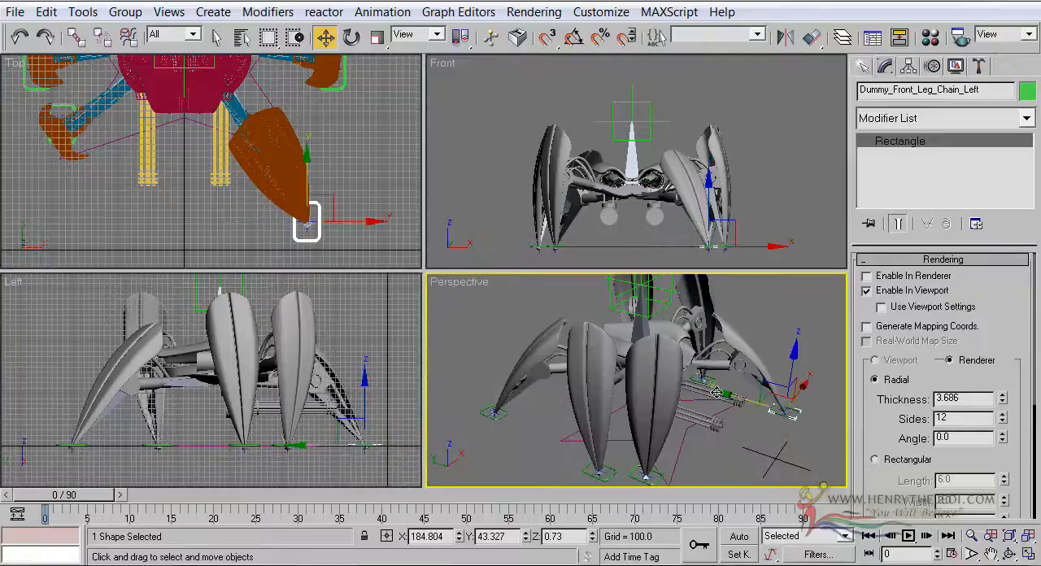
pyautogui.rightClick(400, 391)
pyautogui.rightClick(521, 382)
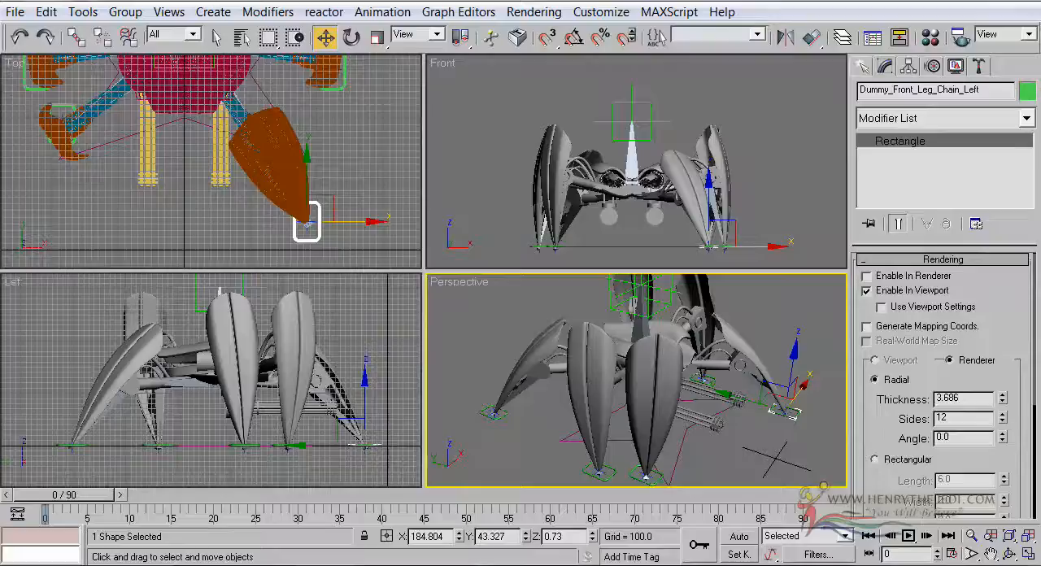
pyautogui.click(1028, 553)
pyautogui.click(1008, 553)
pyautogui.moveTo(514, 220); pyautogui.dragTo(458, 208)
pyautogui.click(325, 37)
pyautogui.click(424, 142)
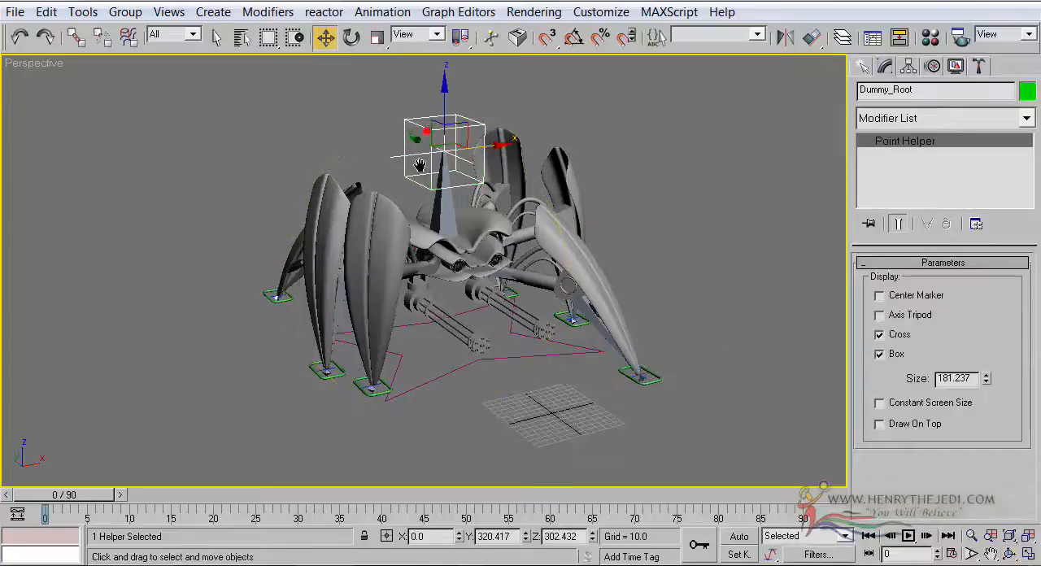
pyautogui.moveTo(421, 171); pyautogui.dragTo(401, 211, button='middle')
pyautogui.moveTo(423, 129); pyautogui.dragTo(423, 135)
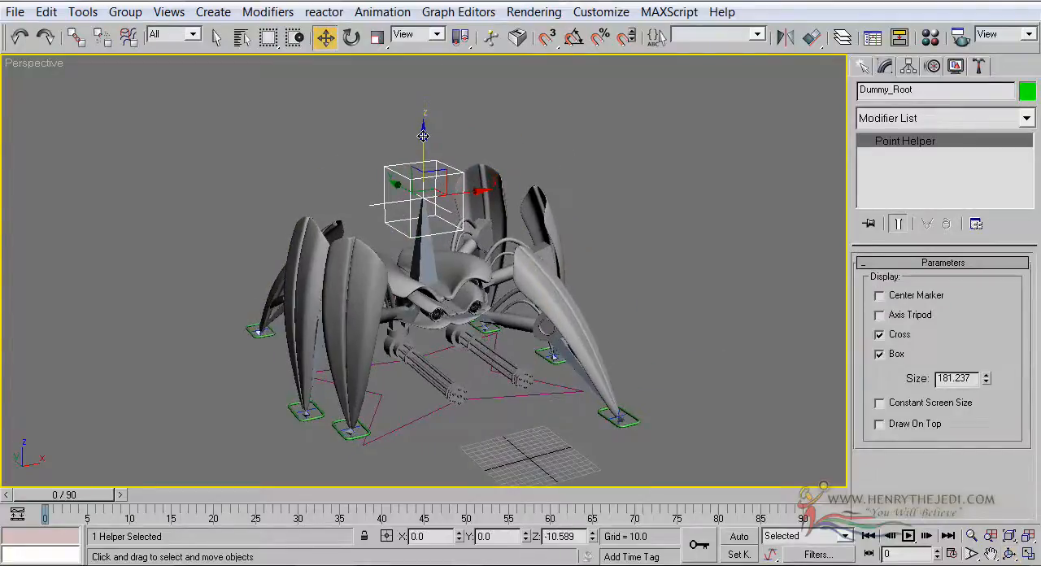
# Select the front left leg control in the Perspective view seen from above and return to the four-viewport layout
pyautogui.click(1009, 553)
pyautogui.moveTo(403, 244); pyautogui.dragTo(525, 293)
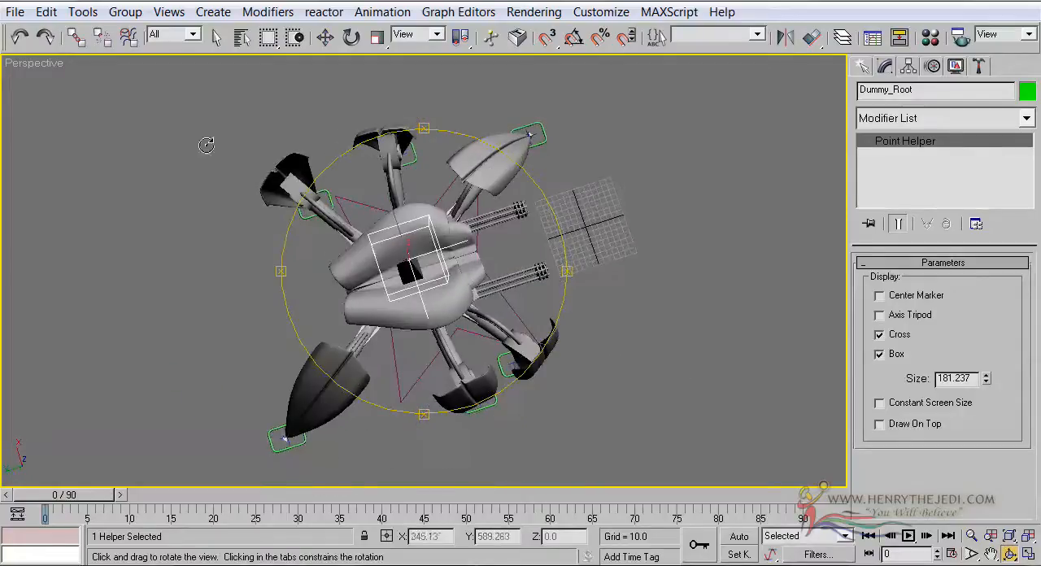
pyautogui.click(216, 37)
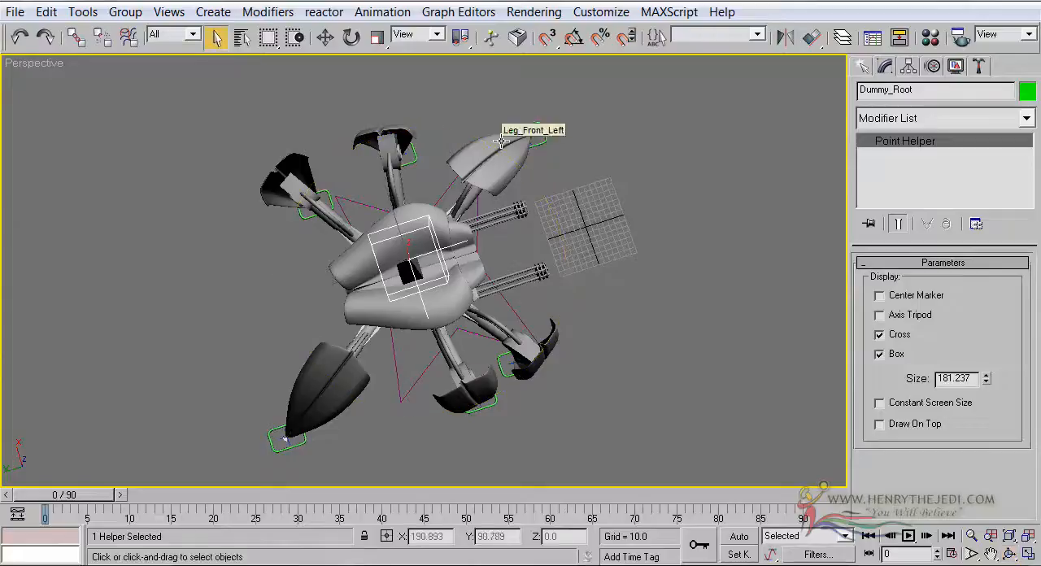
pyautogui.click(599, 169)
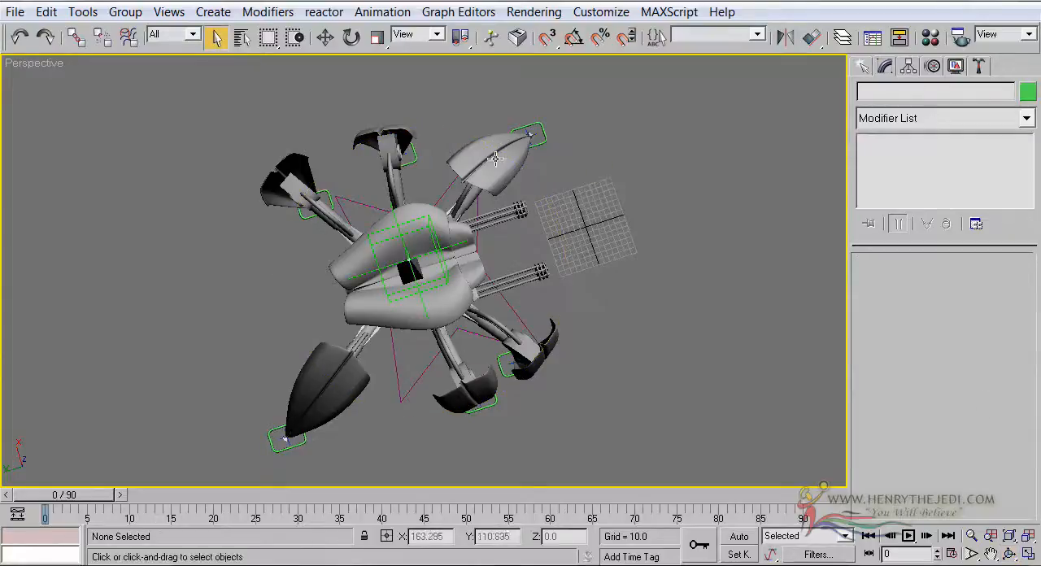
pyautogui.click(529, 124)
pyautogui.click(1031, 550)
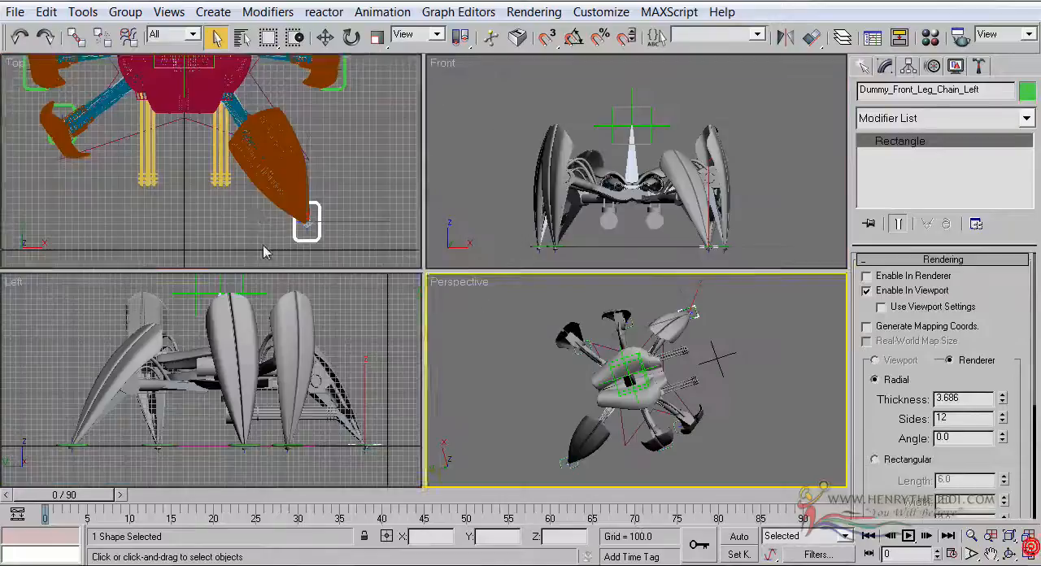
# Switch the Top view to smooth shading and maximize it with the whole robot framed
pyautogui.moveTo(265, 222); pyautogui.dragTo(265, 232, button='middle')
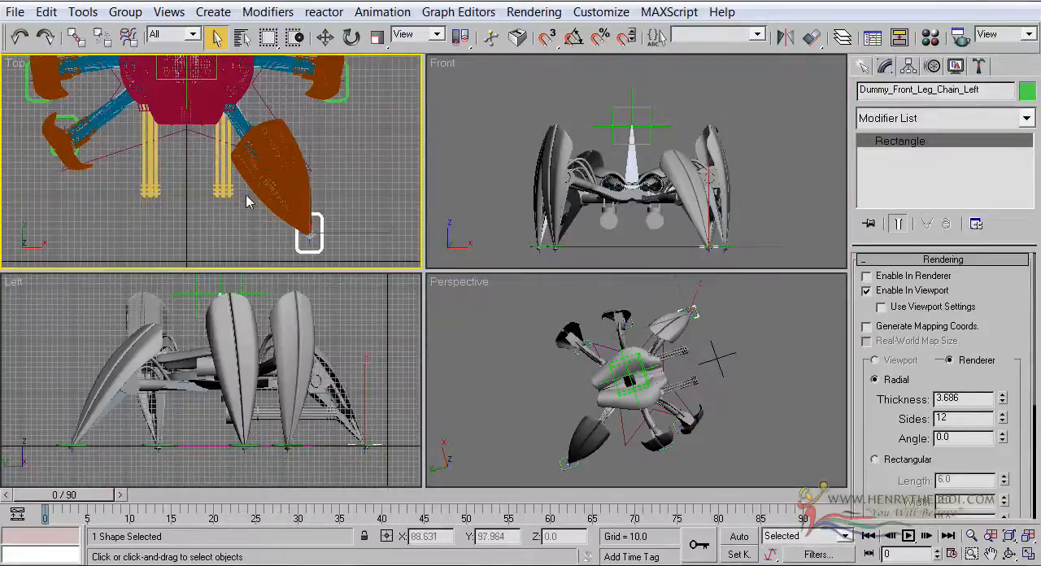
pyautogui.press('F3')
pyautogui.moveTo(250, 128); pyautogui.dragTo(265, 192, button='middle')
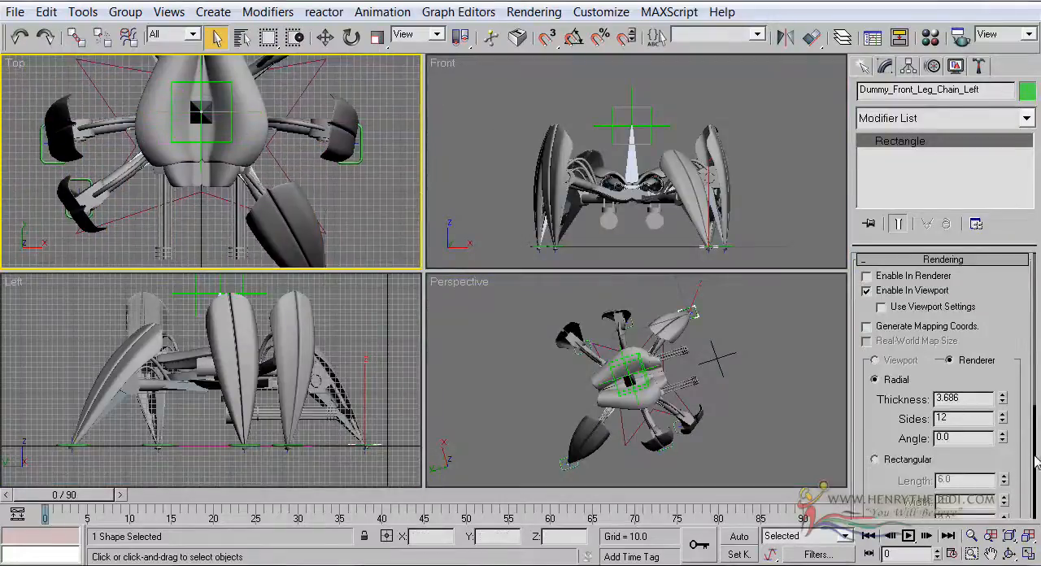
pyautogui.click(1029, 553)
pyautogui.scroll(-3, 519, 209)
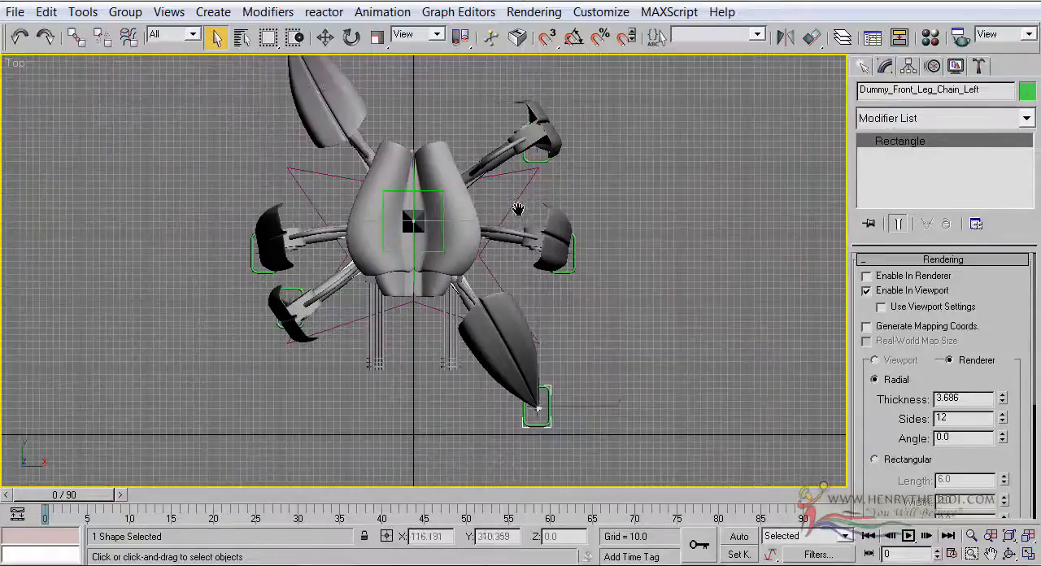
pyautogui.moveTo(318, 87); pyautogui.dragTo(328, 156, button='middle')
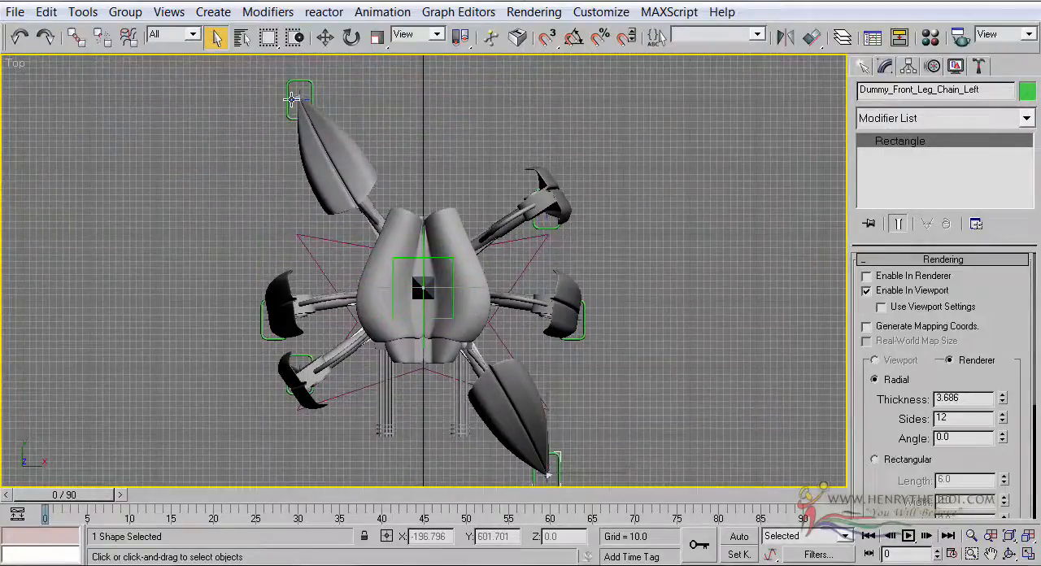
pyautogui.moveTo(544, 426); pyautogui.dragTo(550, 419, button='middle')
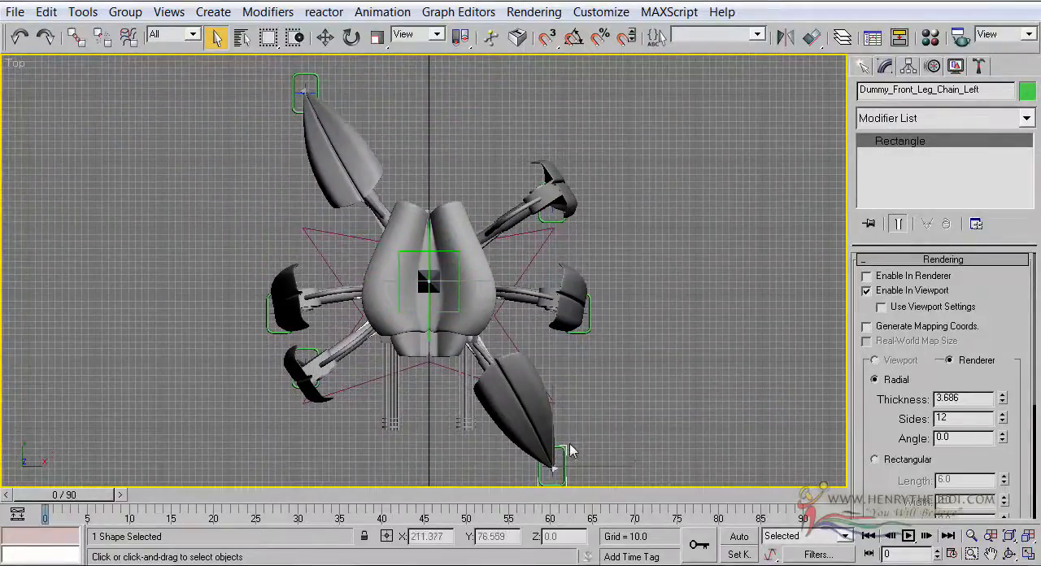
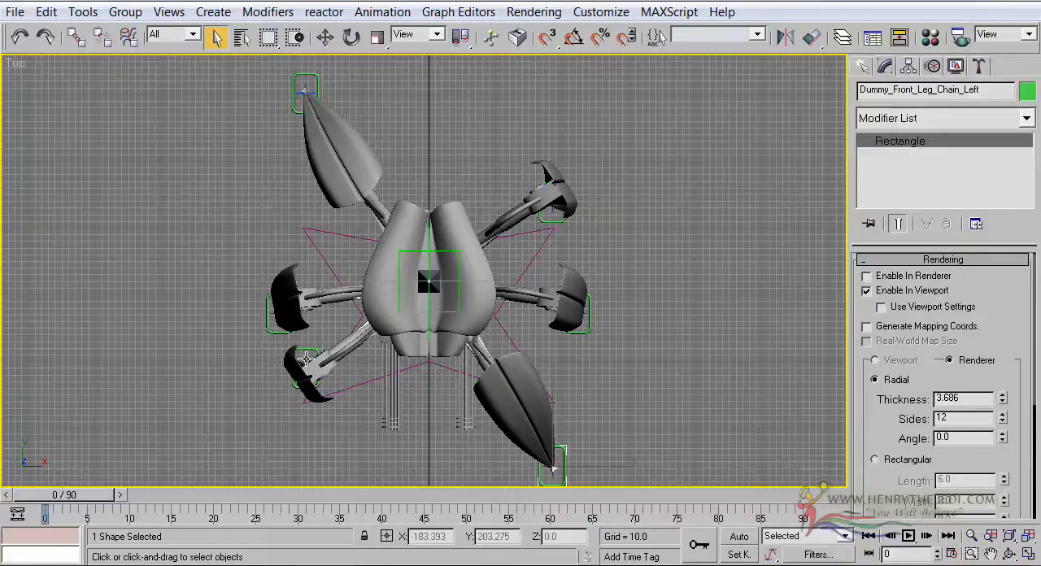
# Examine the six-legged stance from above and at ground level in the maximized Perspective view and return to the four-viewport layout
pyautogui.hotkey('alt', 'w')
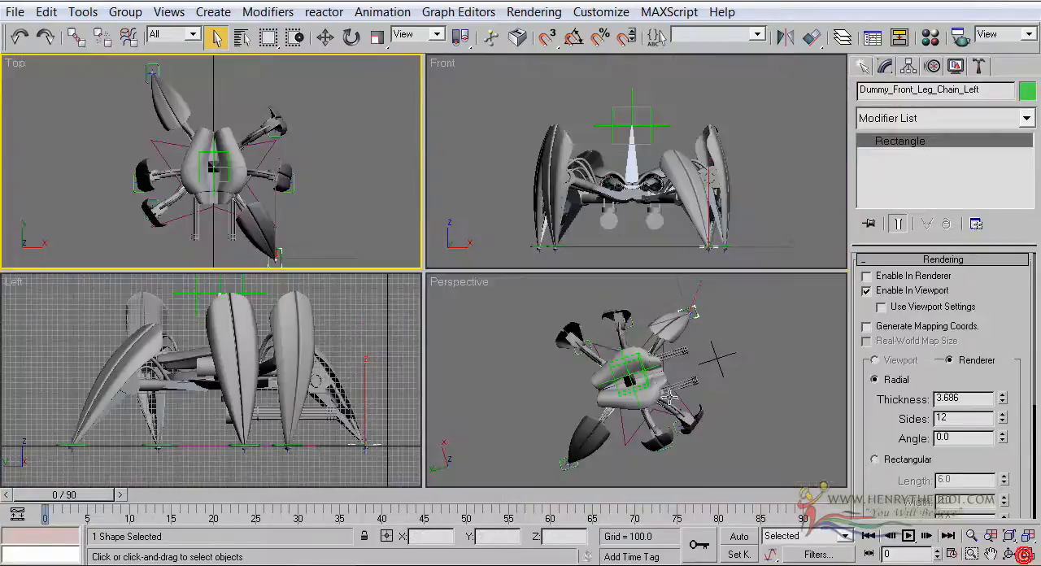
pyautogui.moveTo(611, 348); pyautogui.dragTo(611, 359, button='middle')
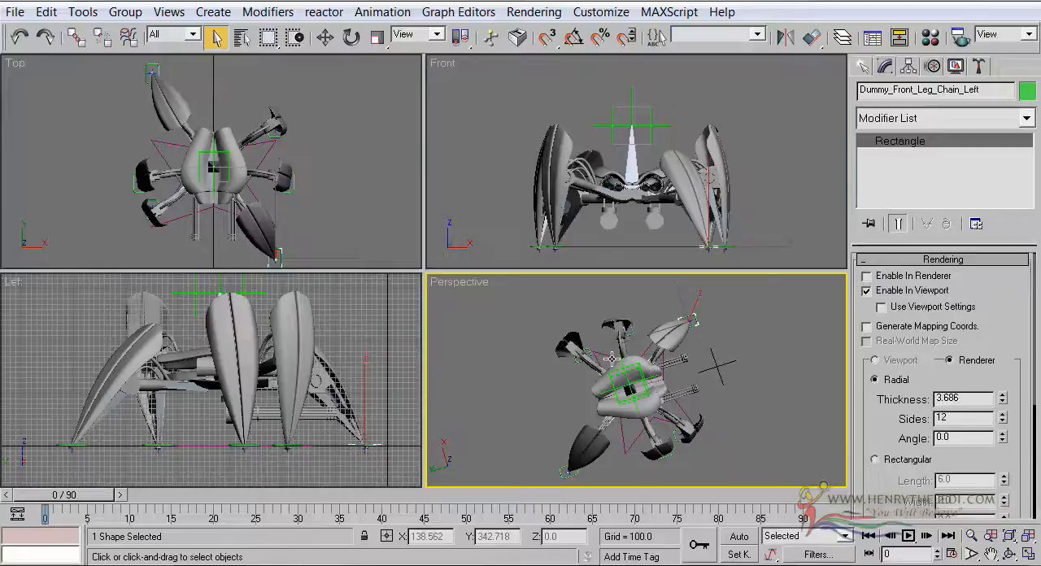
pyautogui.scroll(3, 611, 358)
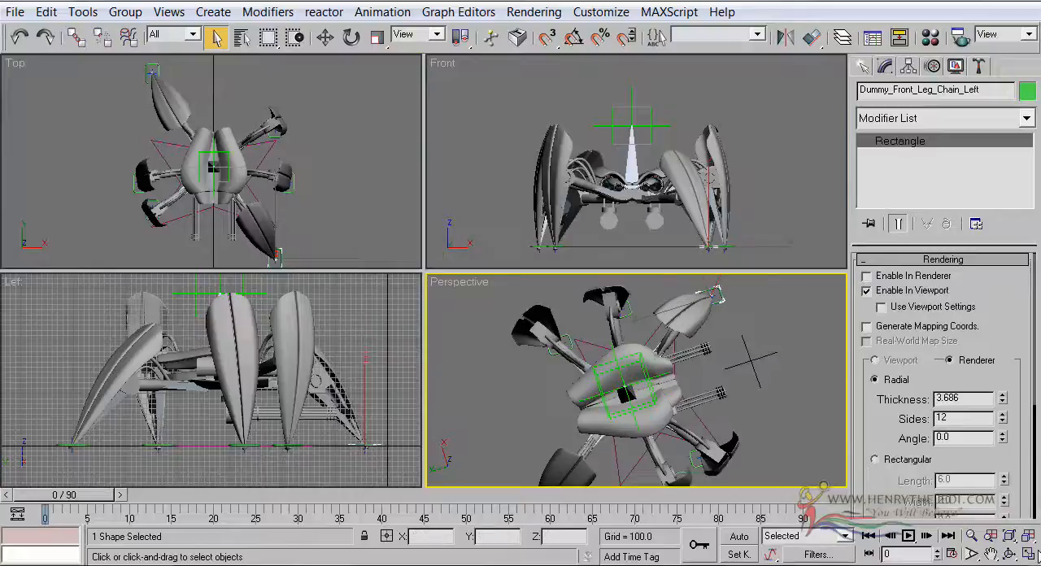
pyautogui.click(1028, 554)
pyautogui.click(1009, 553)
pyautogui.moveTo(511, 336); pyautogui.dragTo(282, 181)
pyautogui.moveTo(267, 166); pyautogui.dragTo(396, 204)
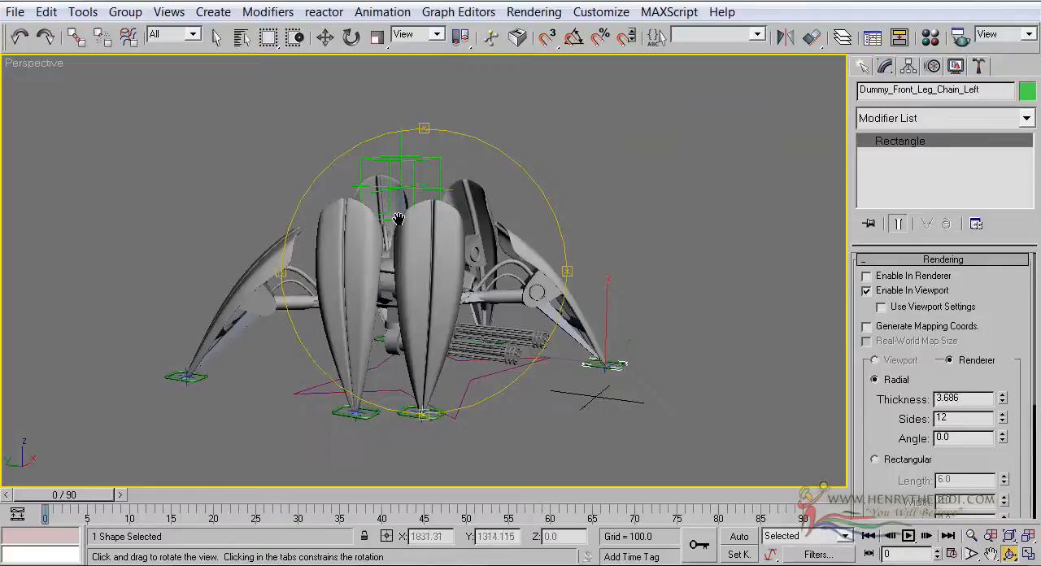
pyautogui.scroll(3, 403, 214)
pyautogui.moveTo(409, 219); pyautogui.dragTo(375, 290)
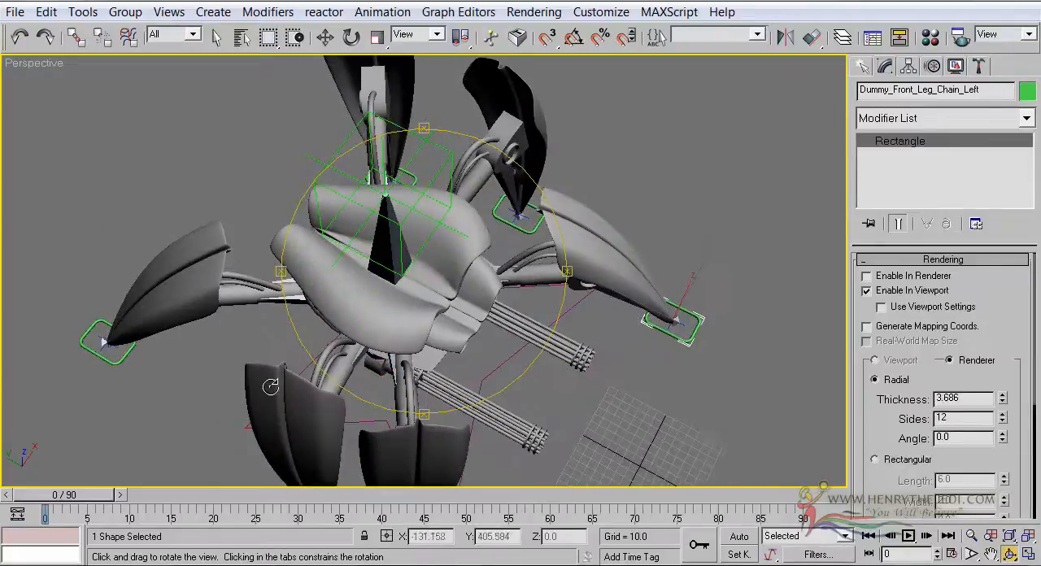
pyautogui.moveTo(357, 359); pyautogui.dragTo(383, 264)
pyautogui.scroll(-3, 391, 259)
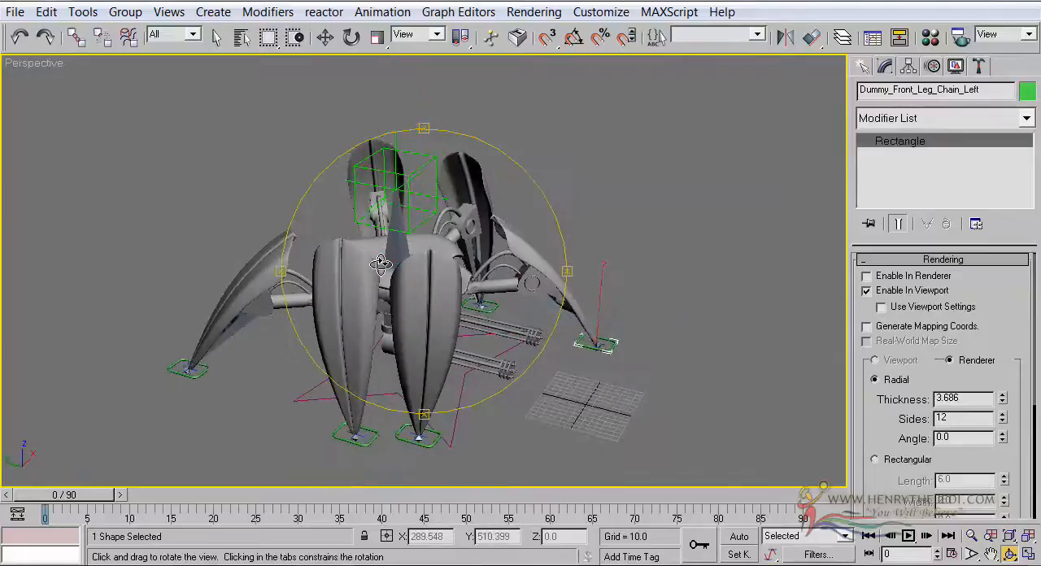
pyautogui.click(218, 35)
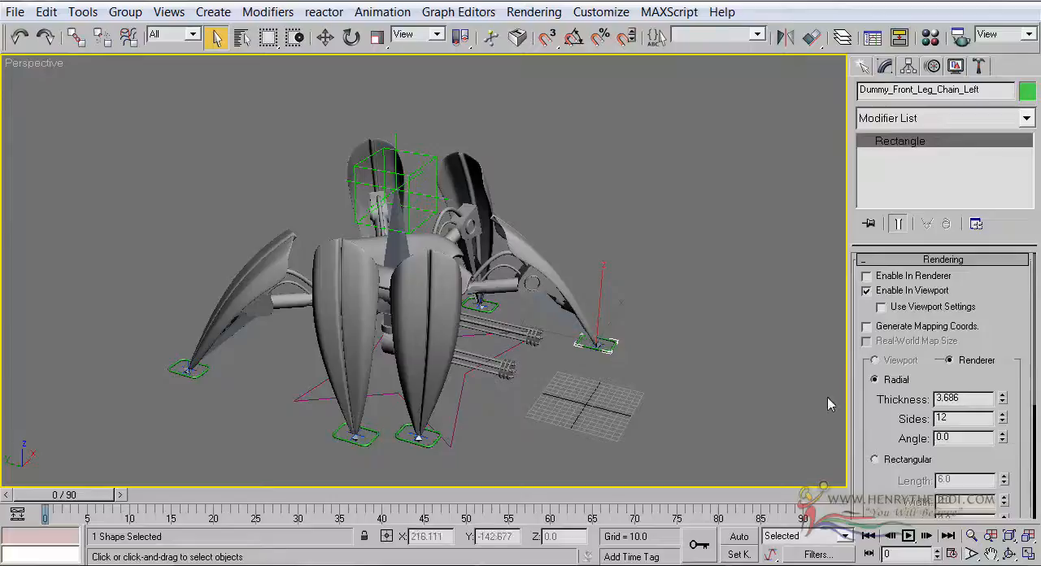
pyautogui.click(1029, 554)
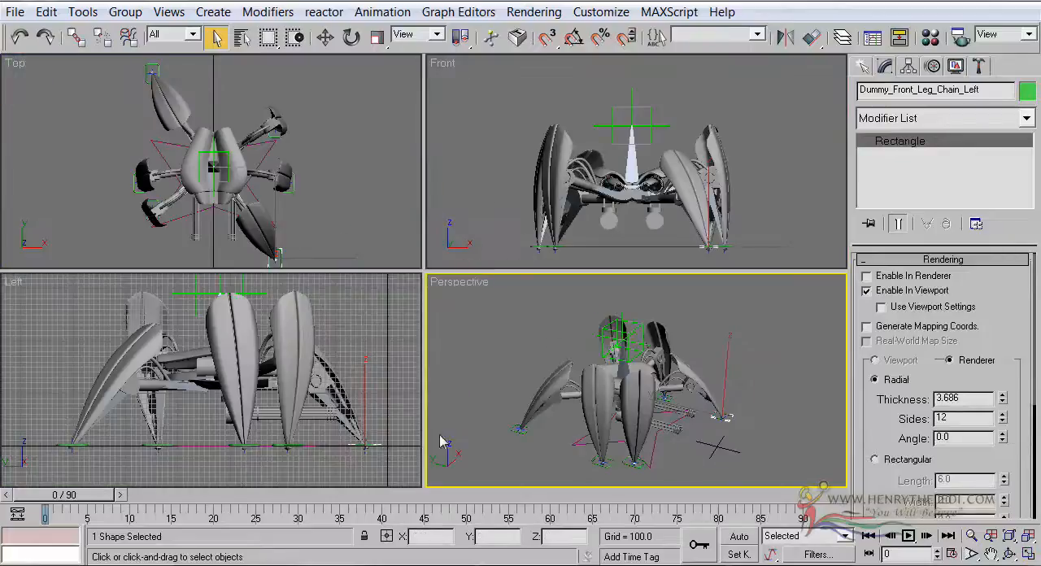
# Select the middle right leg control and move it forward along the ground to about Y 243 in the Left view
pyautogui.click(602, 462)
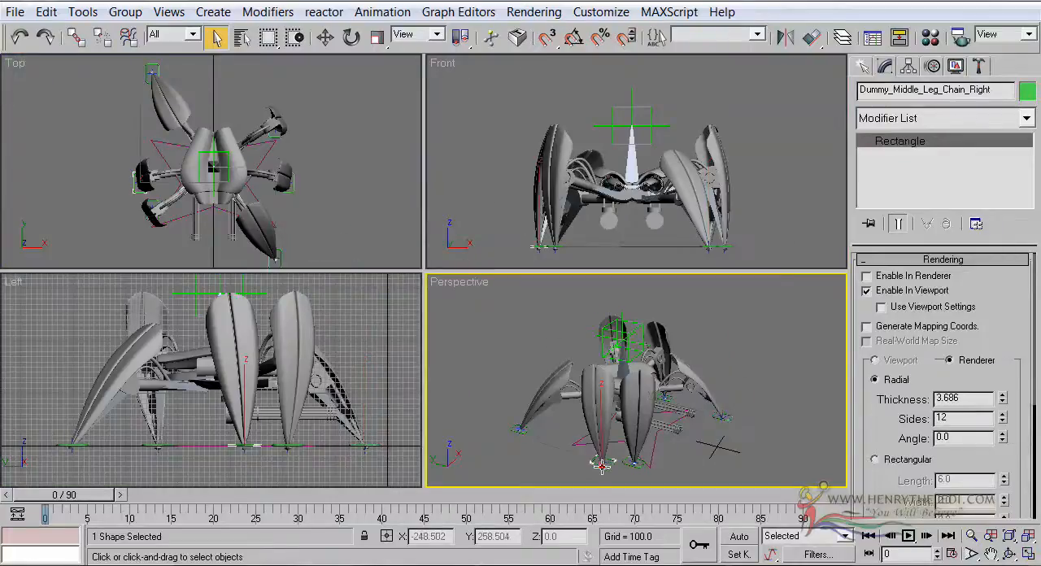
pyautogui.rightClick(389, 392)
pyautogui.click(1029, 553)
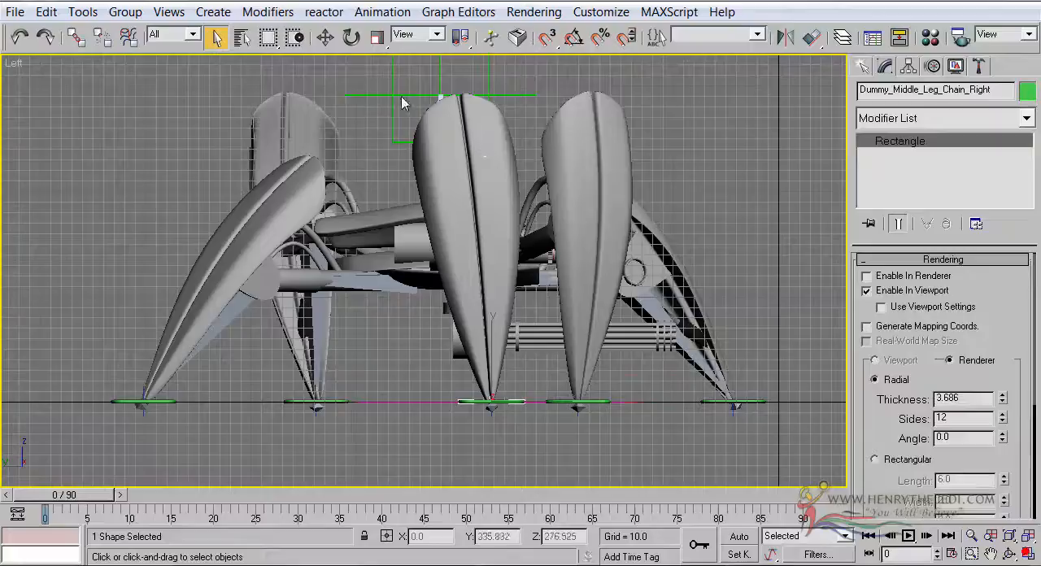
pyautogui.click(325, 37)
pyautogui.moveTo(386, 223); pyautogui.dragTo(357, 267, button='middle')
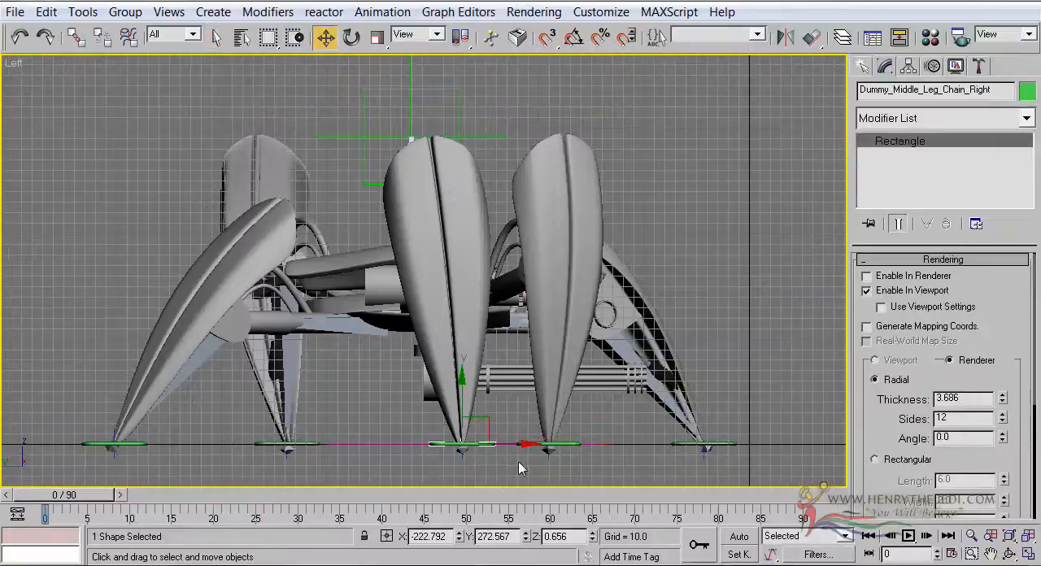
pyautogui.moveTo(505, 446); pyautogui.dragTo(541, 450)
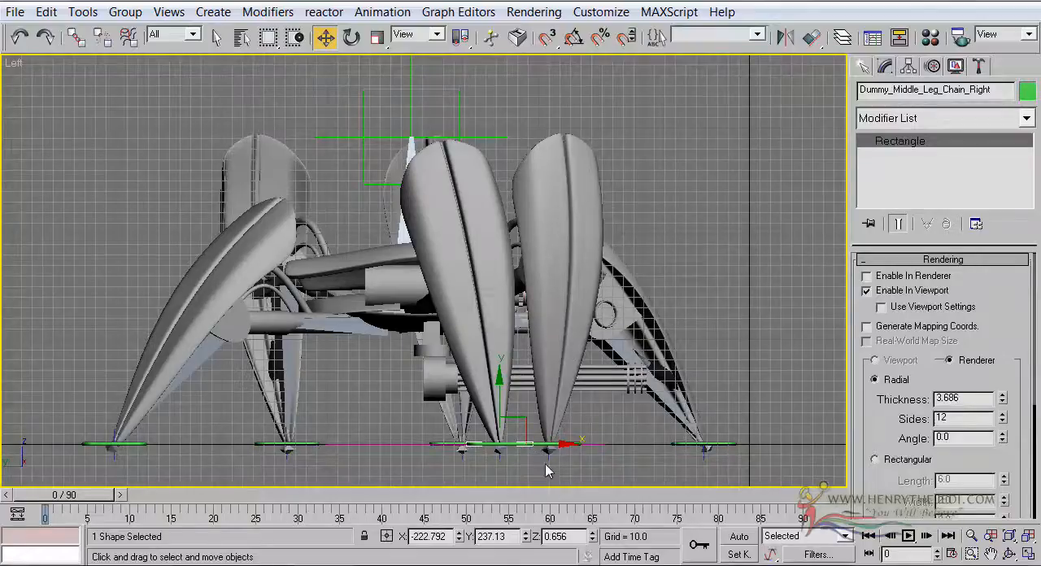
pyautogui.moveTo(540, 446); pyautogui.dragTo(534, 444)
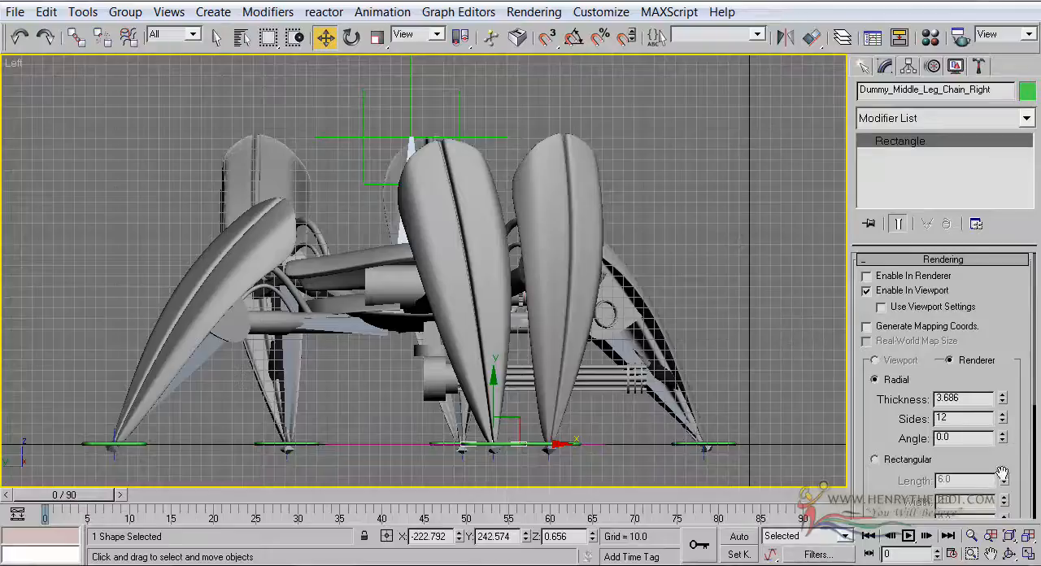
pyautogui.click(1027, 554)
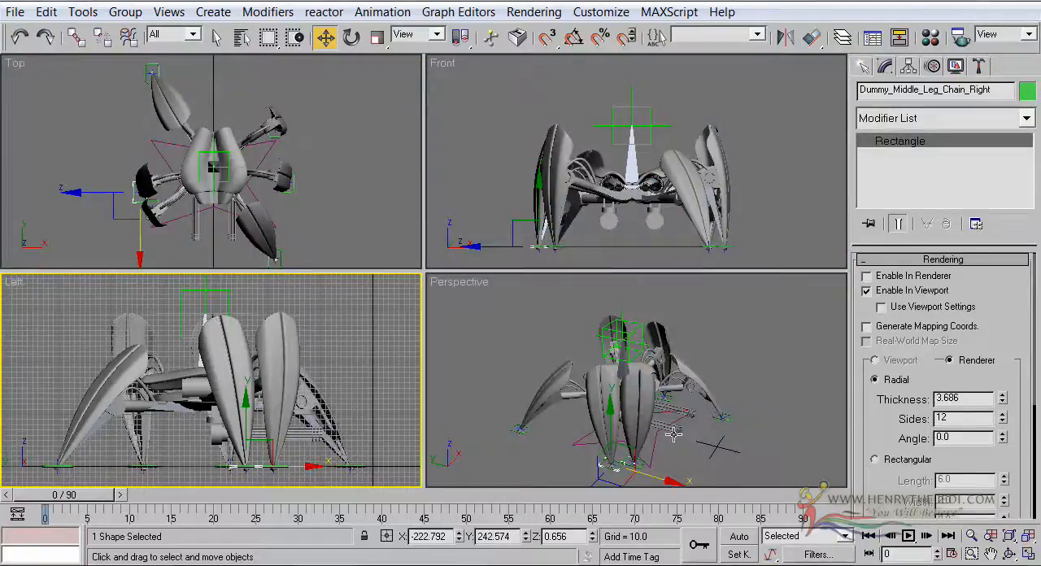
# Select the middle left leg control and move it backward along the ground to about Y 352 in the Left view
pyautogui.click(668, 402)
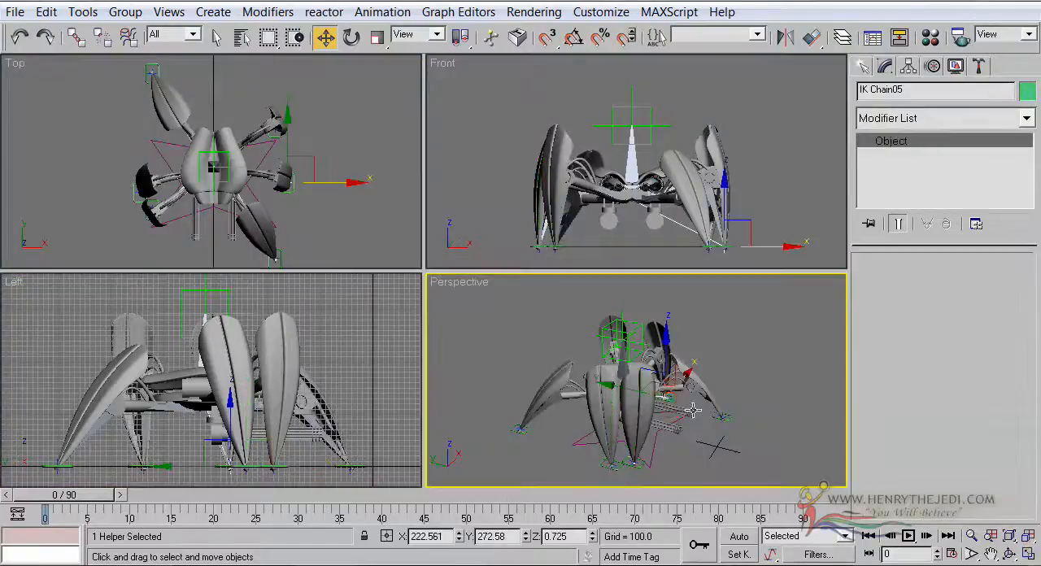
pyautogui.scroll(5, 668, 404)
pyautogui.scroll(-5, 669, 402)
pyautogui.click(626, 424)
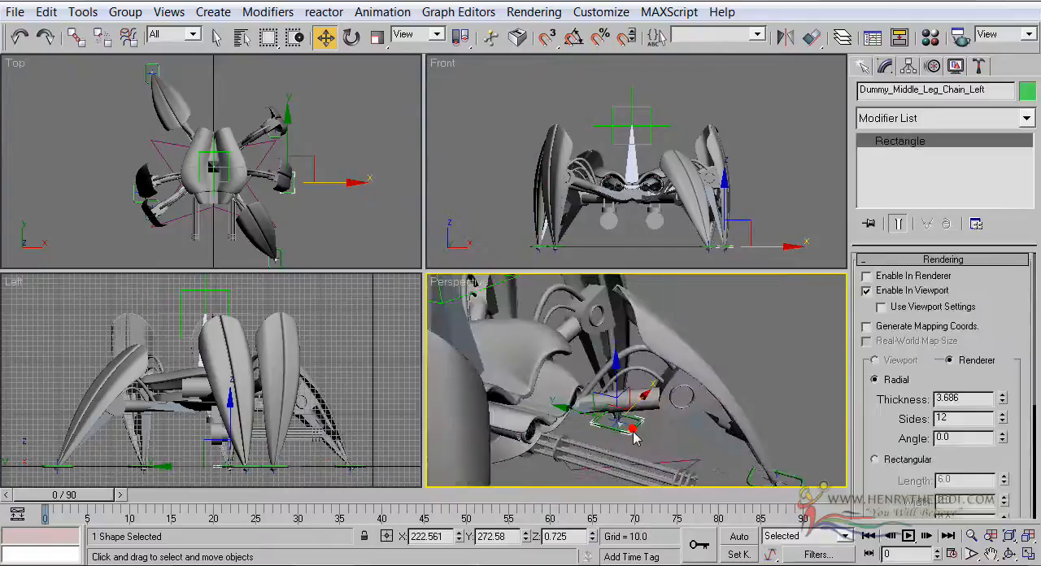
pyautogui.rightClick(378, 396)
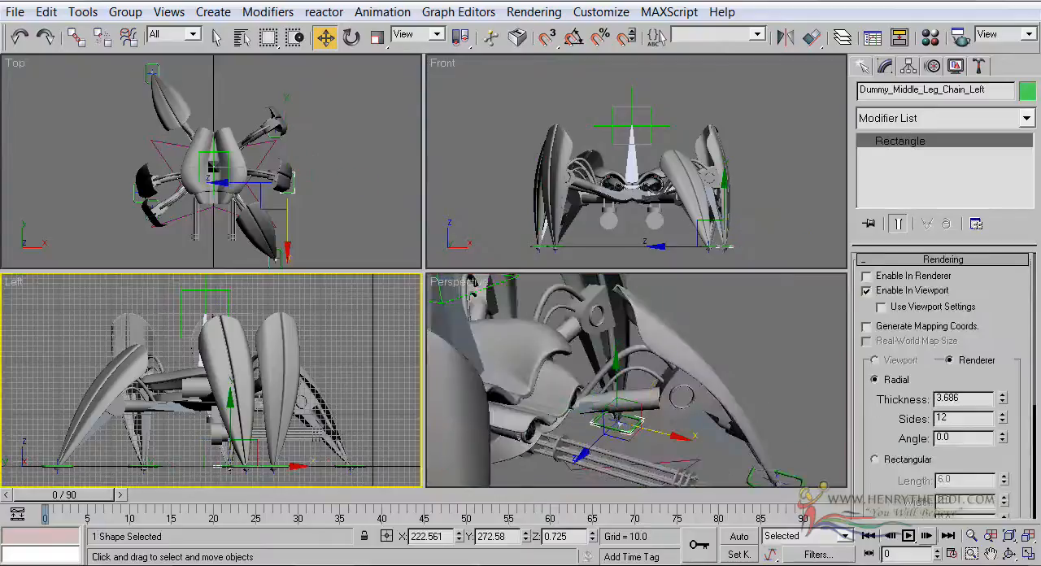
pyautogui.click(1028, 555)
pyautogui.moveTo(718, 355); pyautogui.dragTo(750, 322, button='middle')
pyautogui.scroll(2, 750, 322)
pyautogui.moveTo(662, 267); pyautogui.dragTo(648, 281, button='middle')
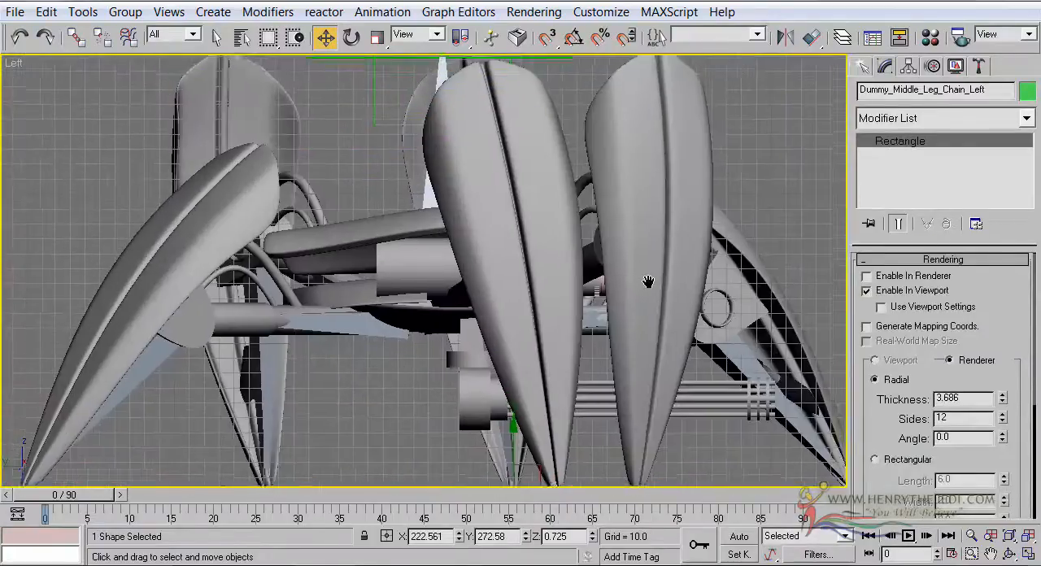
pyautogui.scroll(-2, 433, 216)
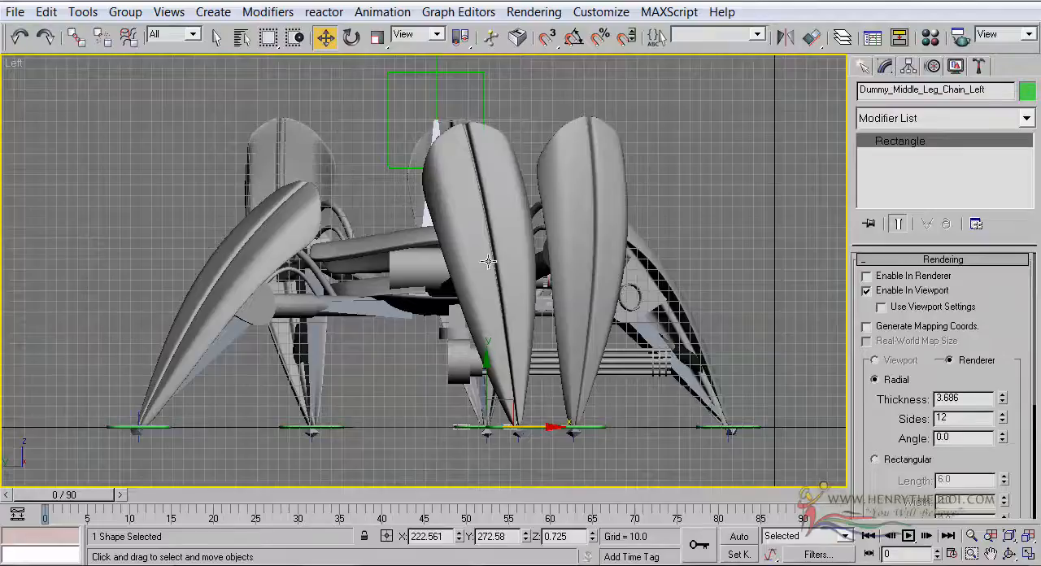
pyautogui.moveTo(548, 426); pyautogui.dragTo(463, 446)
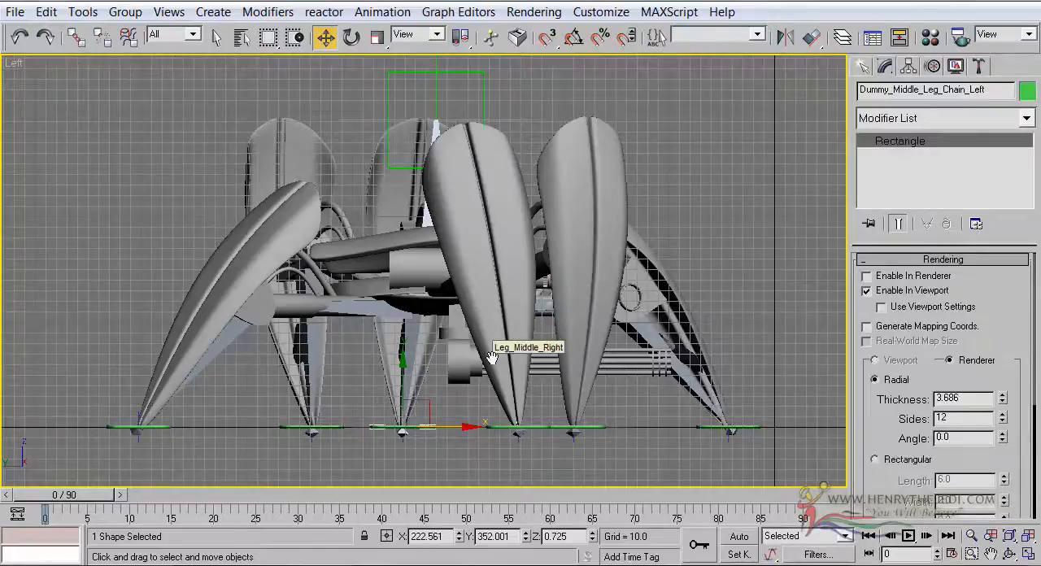
pyautogui.moveTo(1017, 481); pyautogui.dragTo(1020, 484)
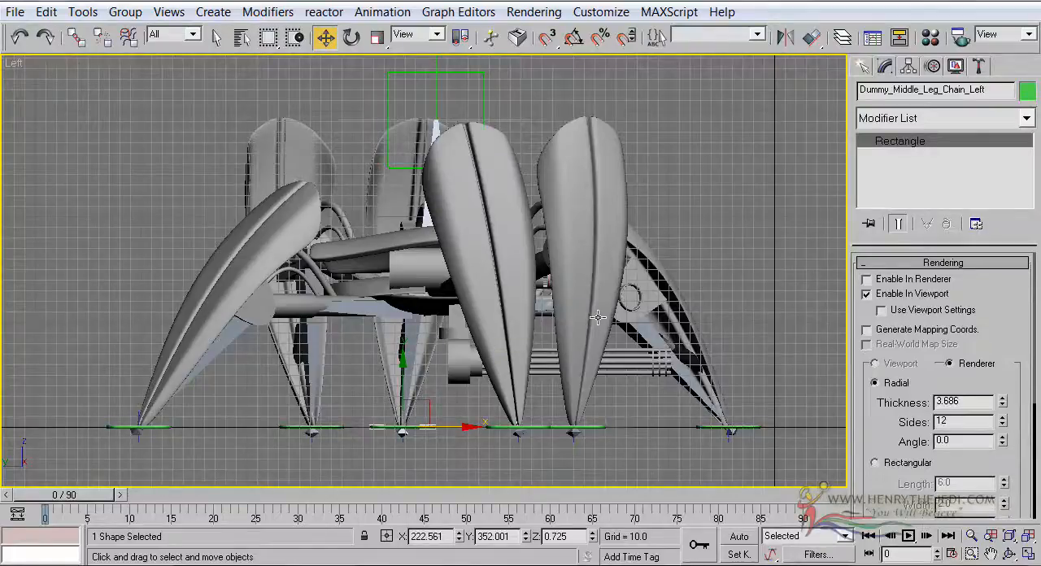
pyautogui.moveTo(599, 318); pyautogui.dragTo(606, 314, button='middle')
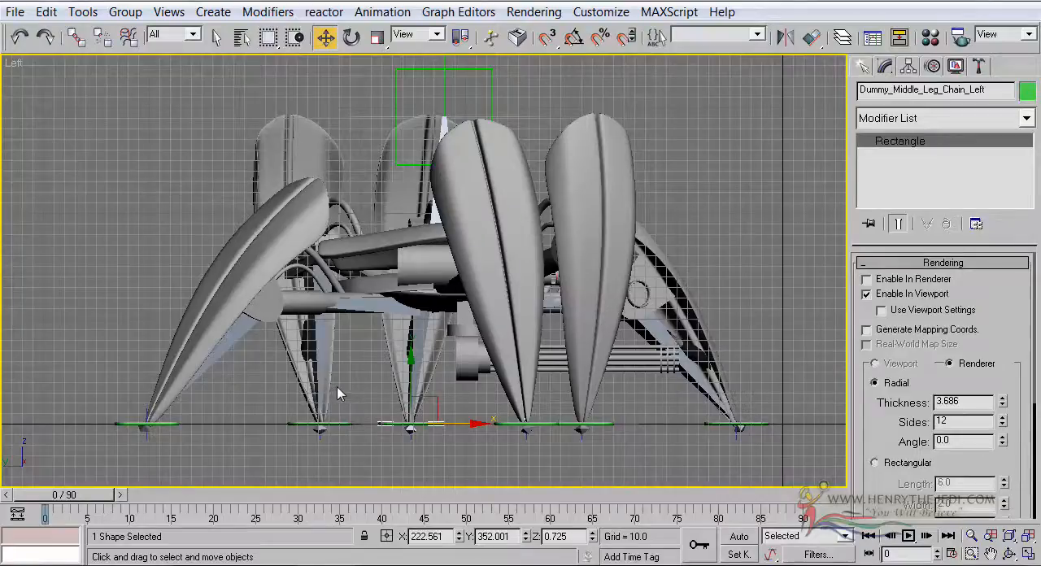
# Add the rear left leg control to the selection and check the leg spacing from different angles in the Perspective view
pyautogui.keyDown('ctrl'); pyautogui.click(348, 422); pyautogui.keyUp('ctrl')
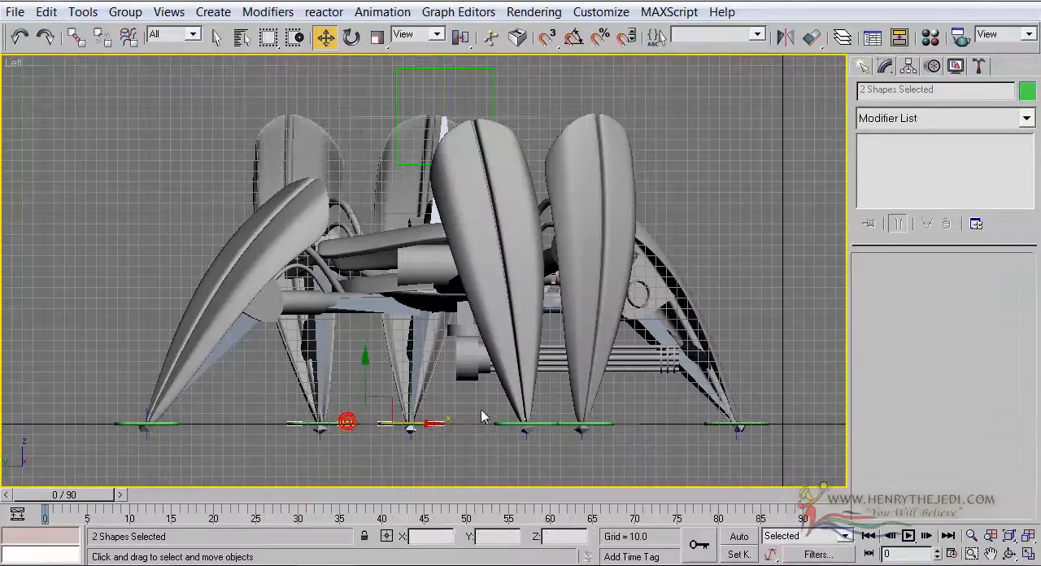
pyautogui.click(1028, 554)
pyautogui.scroll(-5, 736, 441)
pyautogui.moveTo(736, 442); pyautogui.dragTo(797, 360, button='middle')
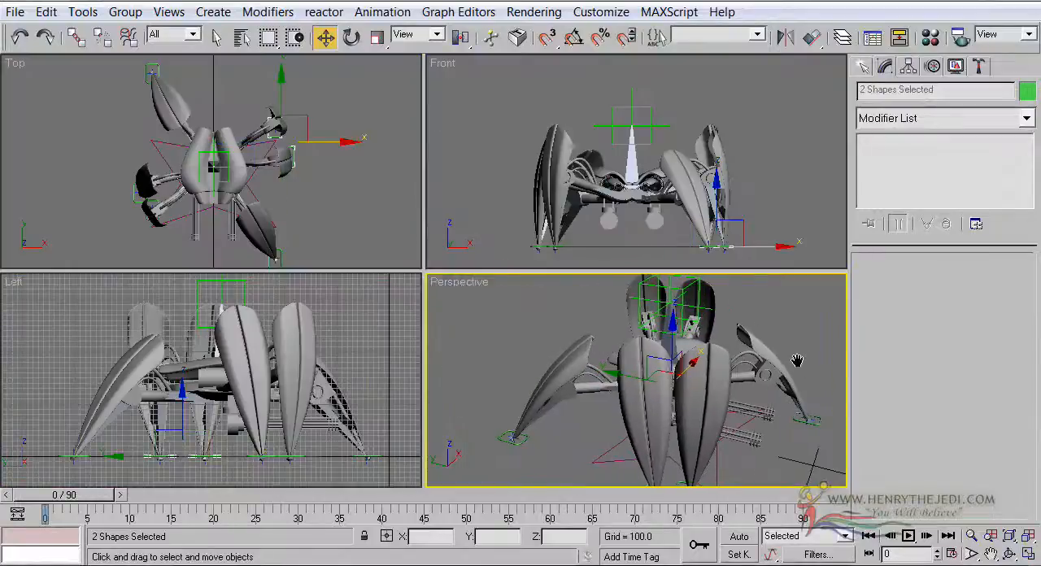
pyautogui.click(1008, 554)
pyautogui.moveTo(634, 358); pyautogui.dragTo(483, 348)
pyautogui.moveTo(628, 385); pyautogui.dragTo(764, 383)
pyautogui.click(283, 372)
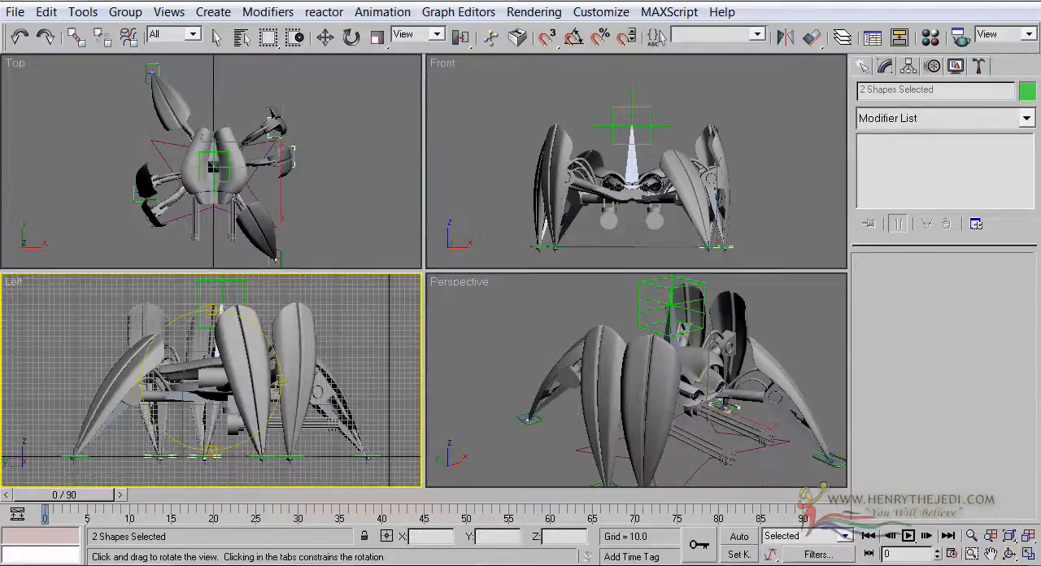
# Move the two selected left leg controls backward together in the Left view, placing the middle one at about Y 380, and clear the selection
pyautogui.click(1028, 553)
pyautogui.press('w')
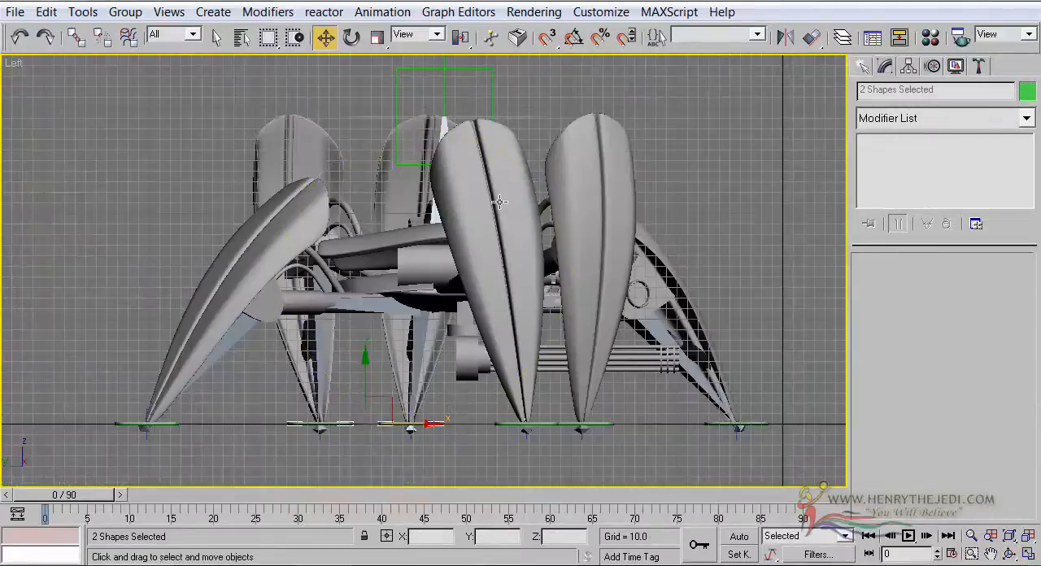
pyautogui.scroll(2, 530, 227)
pyautogui.moveTo(452, 445); pyautogui.dragTo(425, 446)
pyautogui.click(431, 475)
pyautogui.click(539, 447)
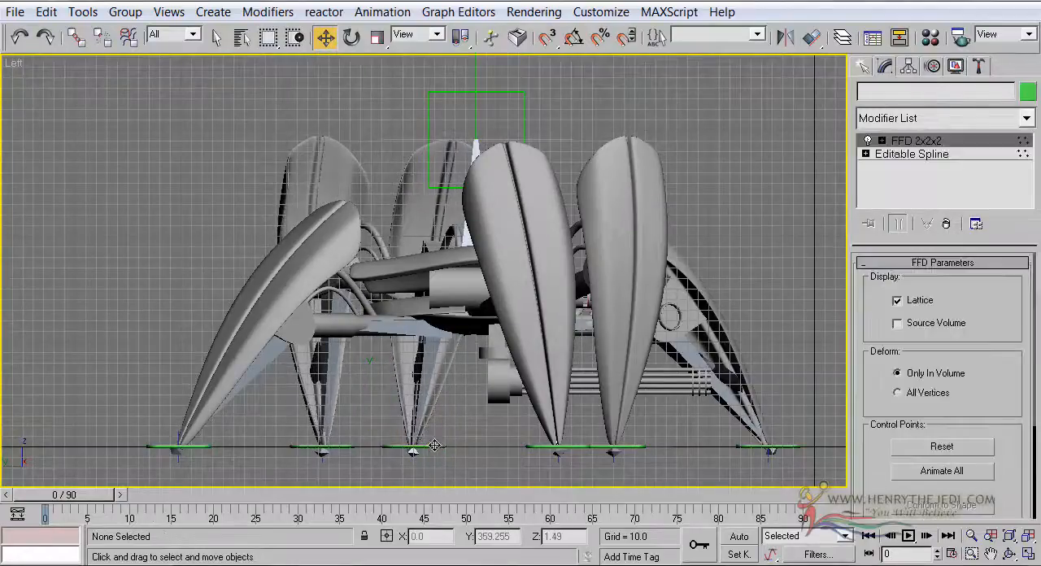
pyautogui.click(509, 462)
# Move the middle left leg control forward to about Y 367 and the middle right leg control backward to about Y 257
pyautogui.click(429, 445)
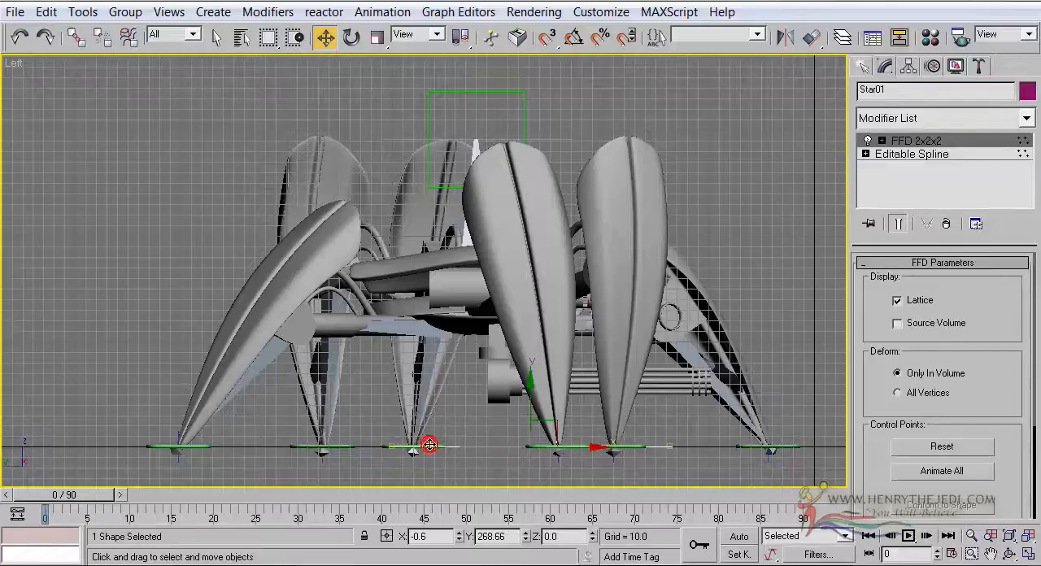
pyautogui.click(430, 445)
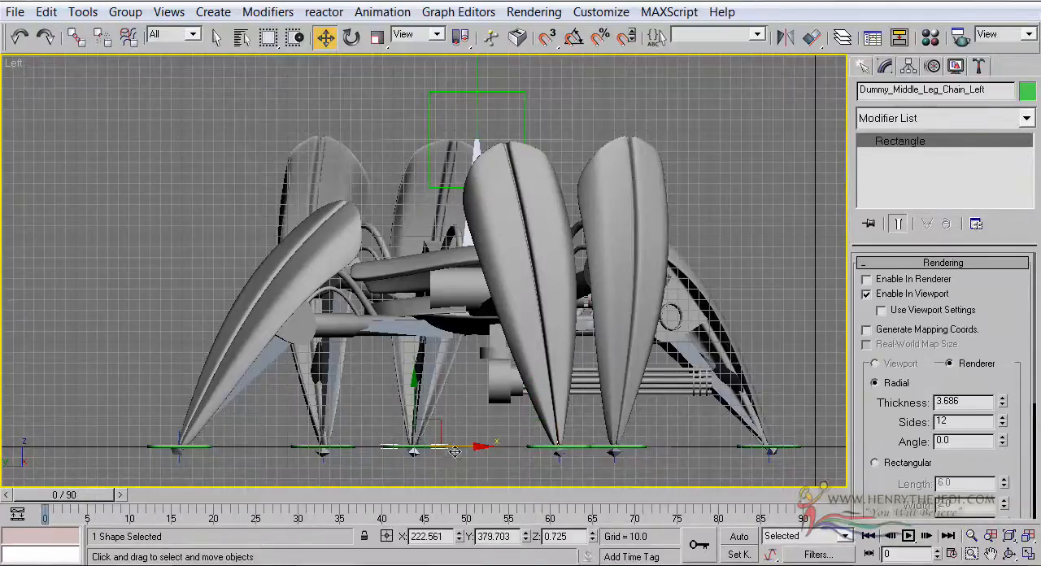
pyautogui.moveTo(461, 446); pyautogui.dragTo(476, 447)
pyautogui.click(572, 446)
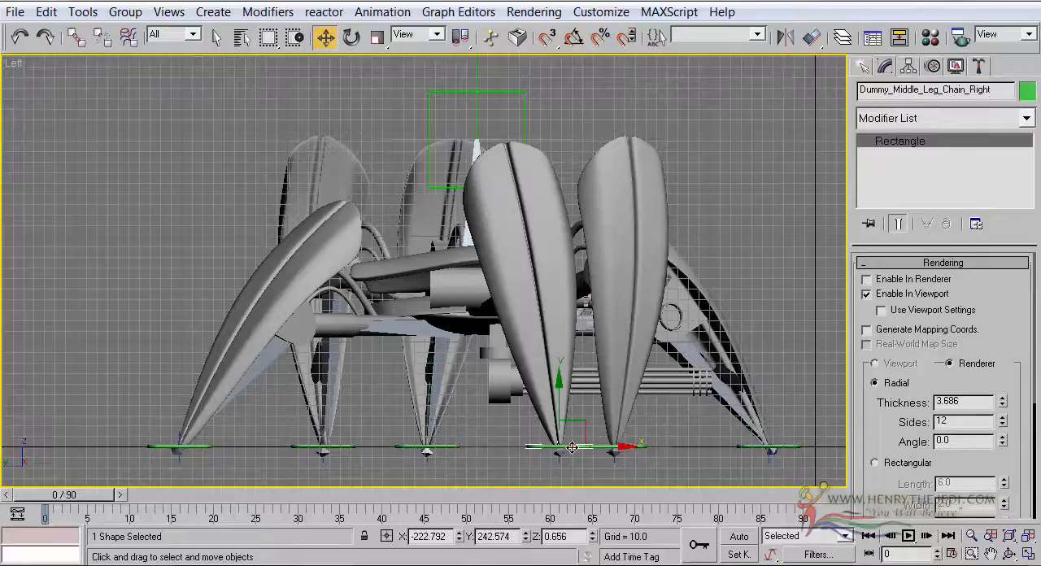
pyautogui.moveTo(609, 447); pyautogui.dragTo(593, 447)
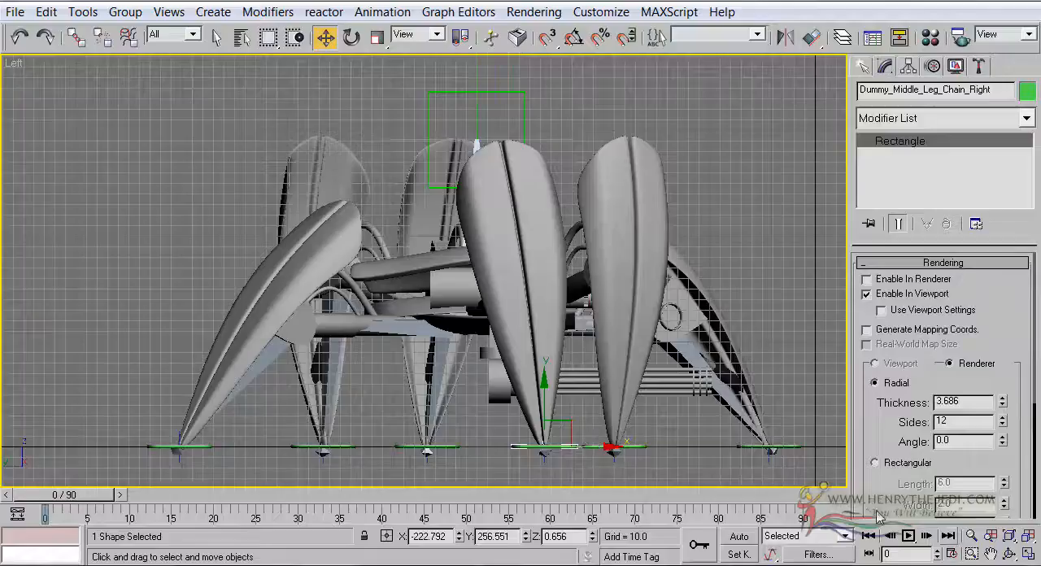
# Select the middle left and rear left leg controls together and move them slightly farther backward along the ground
pyautogui.click(444, 447)
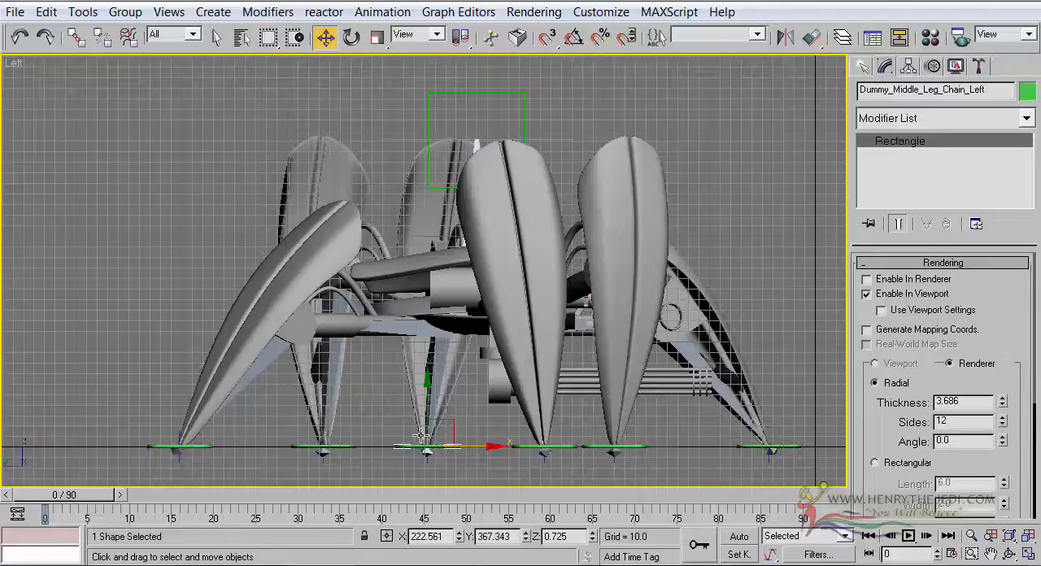
pyautogui.keyDown('ctrl'); pyautogui.click(349, 446); pyautogui.keyUp('ctrl')
pyautogui.moveTo(435, 446); pyautogui.dragTo(409, 447)
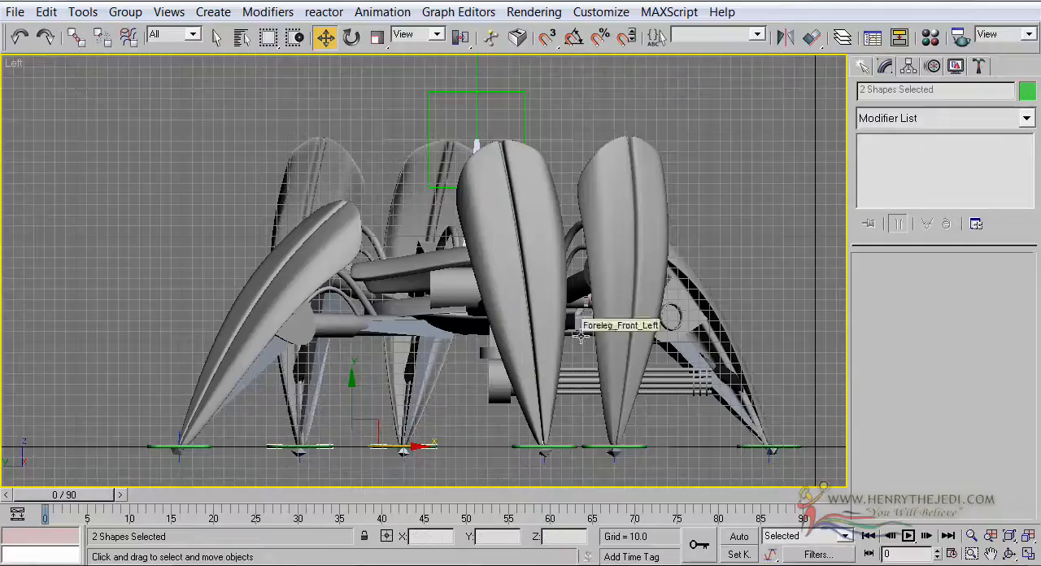
# Move the middle right leg control backward by about 12 units and the front right leg control backward to about Y 200
pyautogui.click(519, 448)
pyautogui.moveTo(596, 446); pyautogui.dragTo(584, 447)
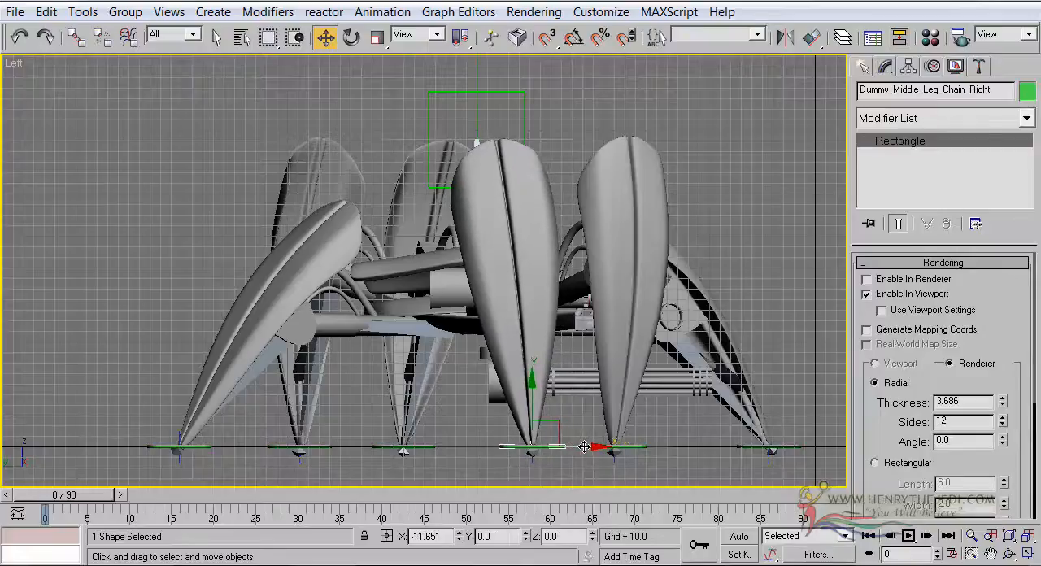
pyautogui.click(622, 445)
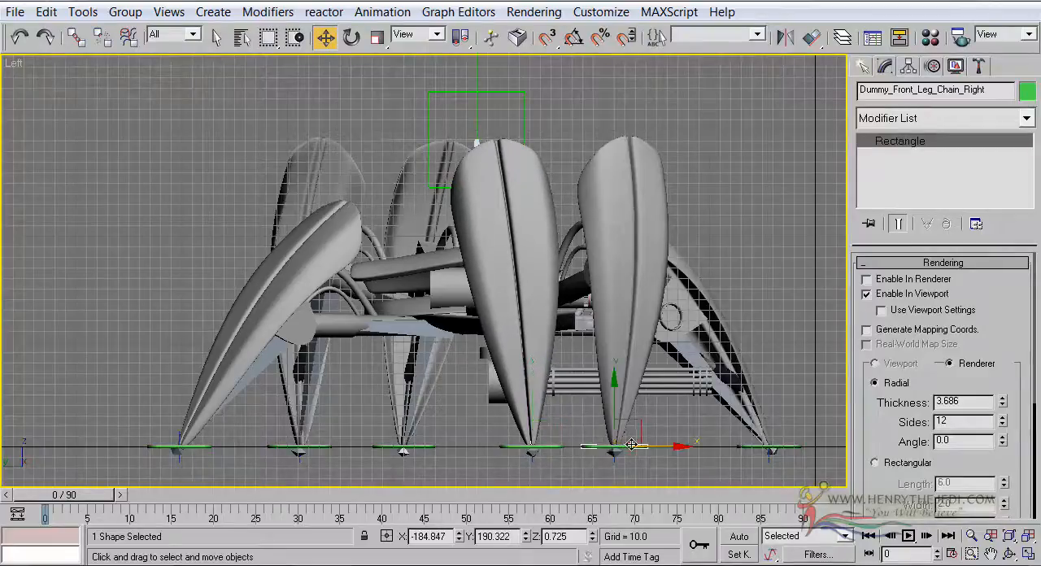
pyautogui.moveTo(665, 447)
pyautogui.mouseDown()
pyautogui.moveTo(639, 446)
pyautogui.moveTo(654, 447)
pyautogui.mouseUp()
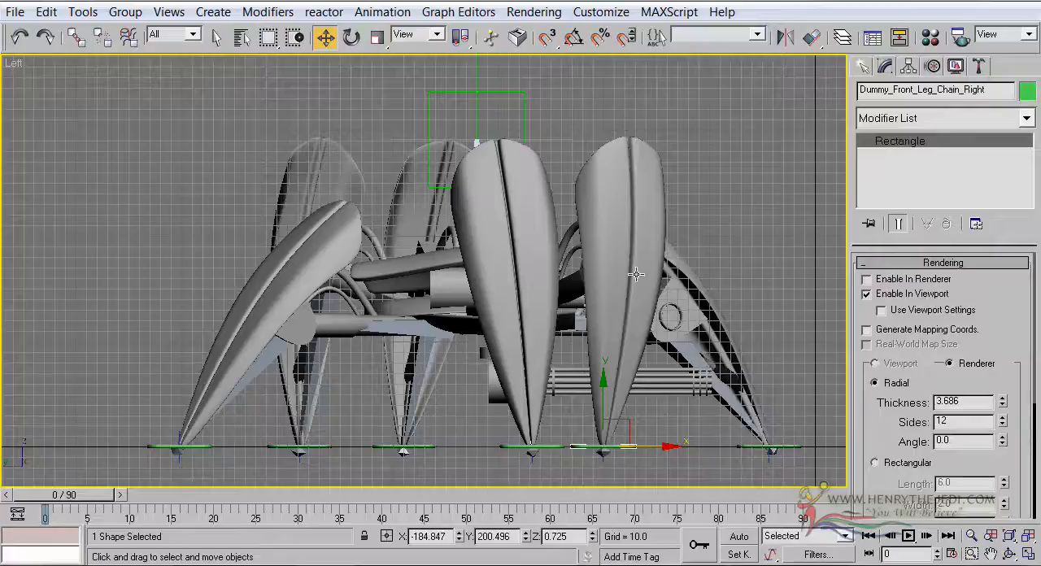
# Maximize the Perspective view and orbit around the robot to check the adjusted leg spacing
pyautogui.click(1028, 554)
pyautogui.rightClick(819, 404)
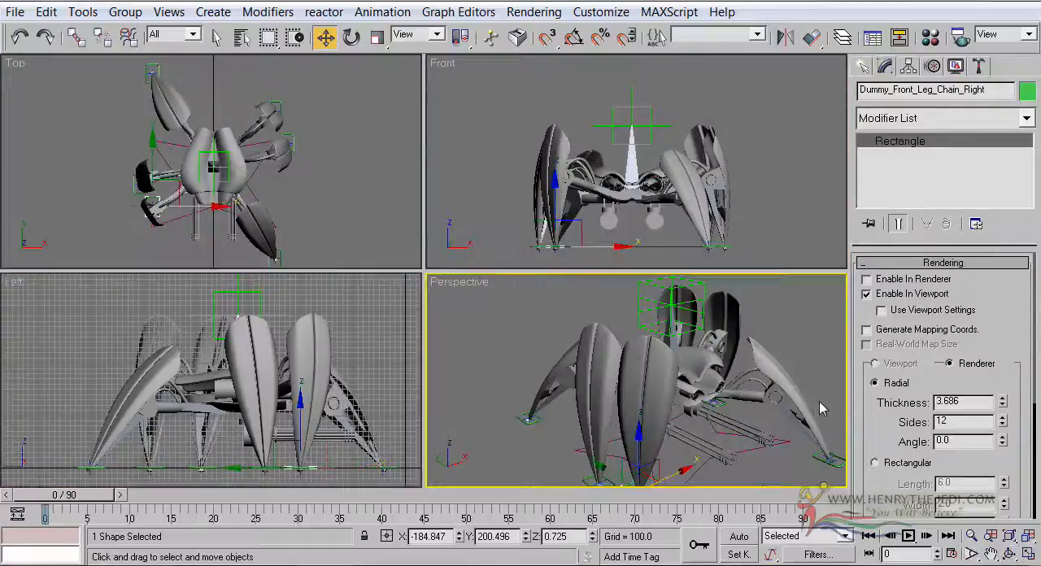
pyautogui.click(1028, 554)
pyautogui.click(1009, 554)
pyautogui.scroll(-3, 521, 301)
pyautogui.moveTo(488, 284); pyautogui.dragTo(515, 306)
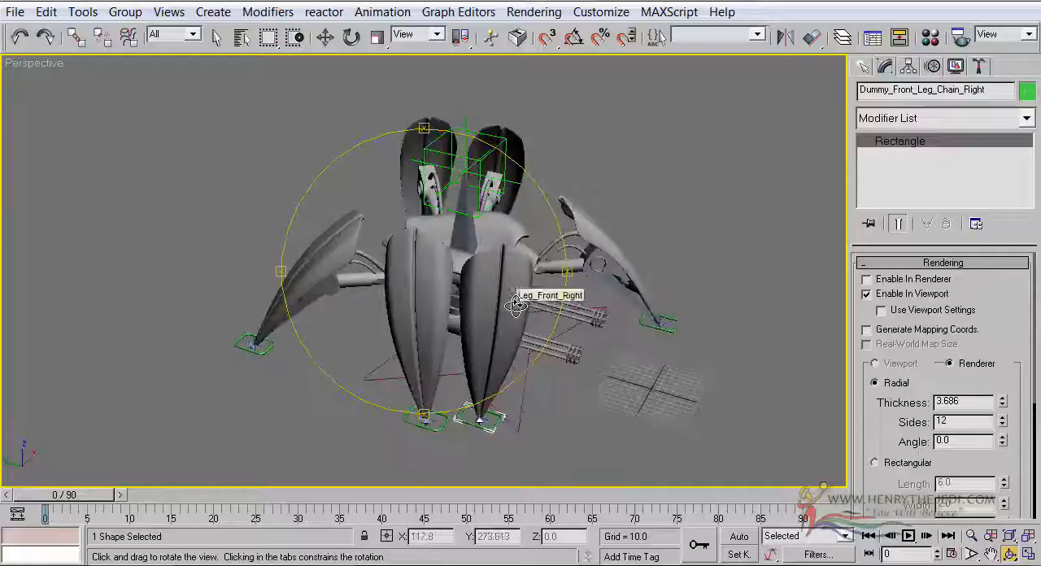